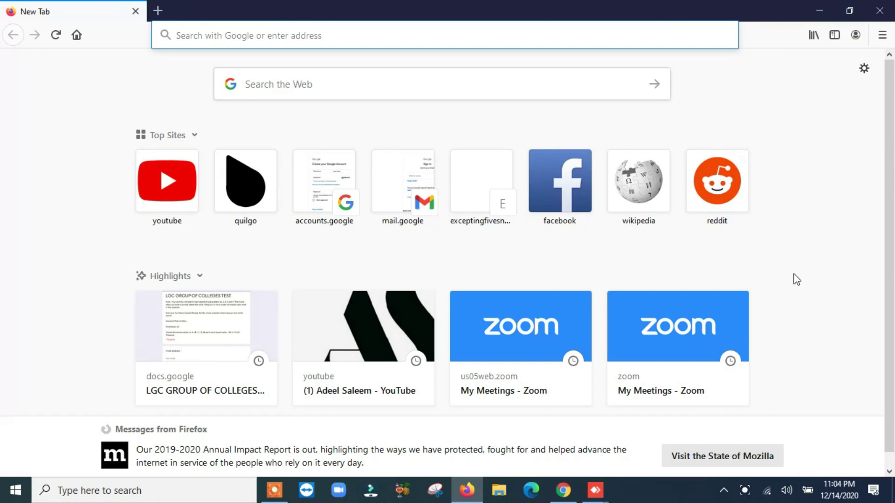
# Search 'gmail sign in' in Firefox and follow the Google Accounts sign-in result to the account page.
pyautogui.write('g')
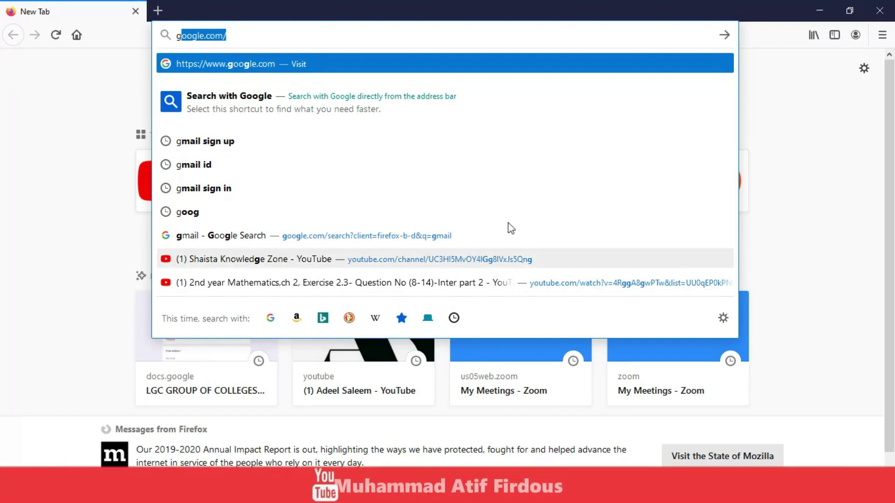
pyautogui.click(233, 188)
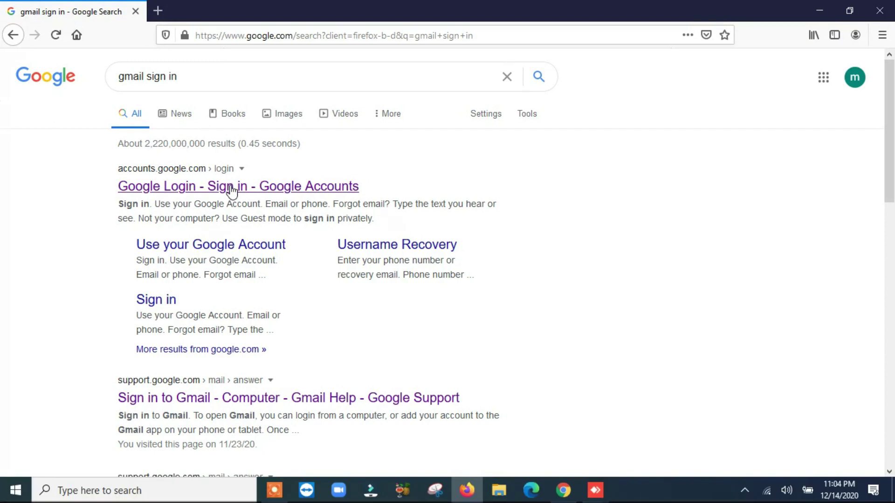
pyautogui.click(232, 188)
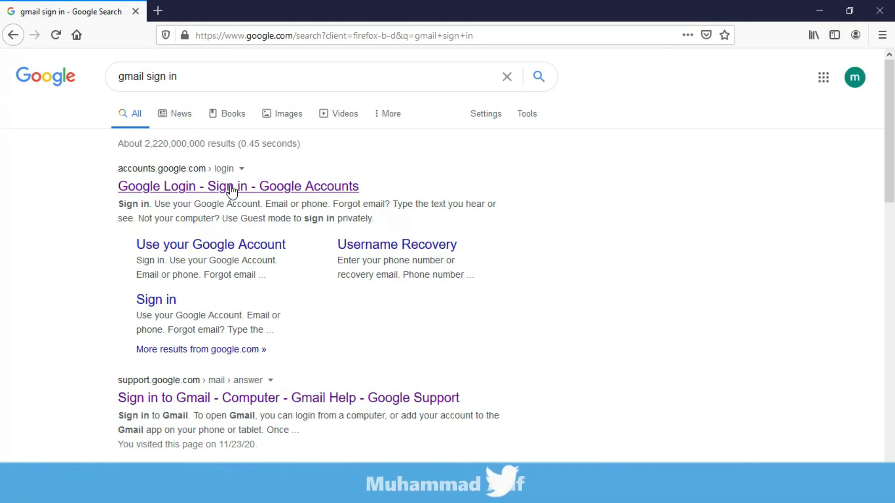
pyautogui.click(157, 303)
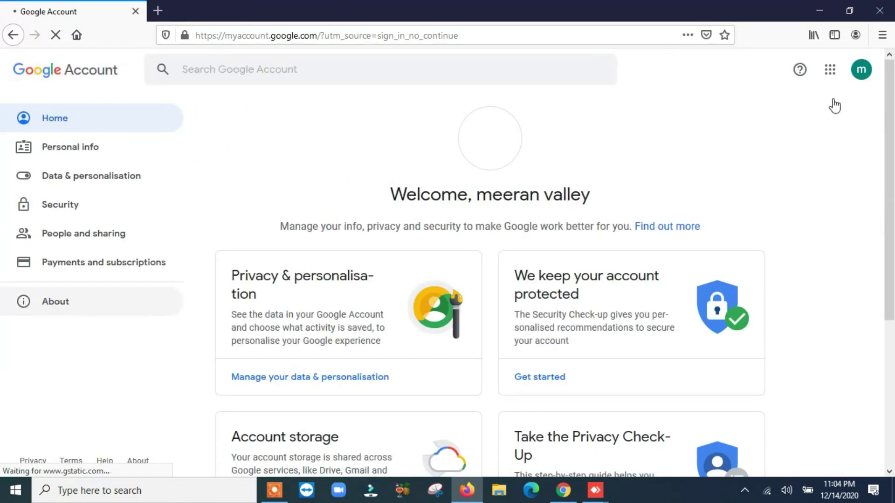
# Switch to the other signed-in Google account and close the original tab.
pyautogui.click(859, 73)
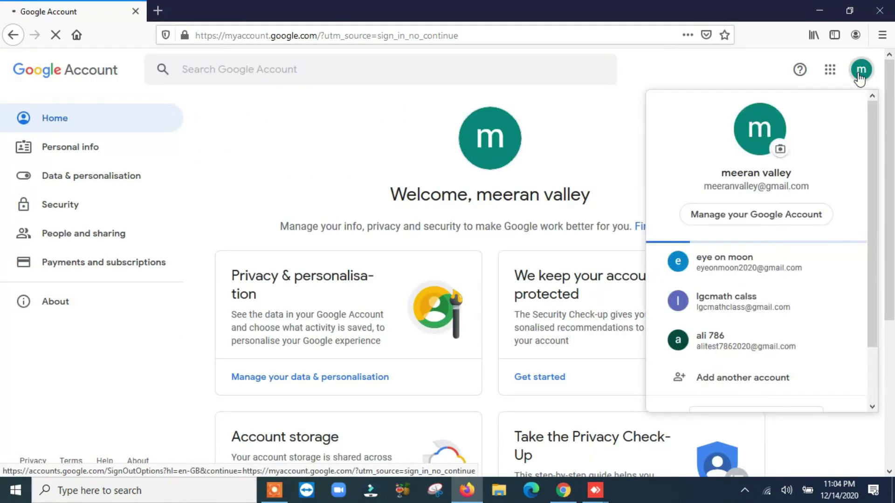
pyautogui.click(721, 350)
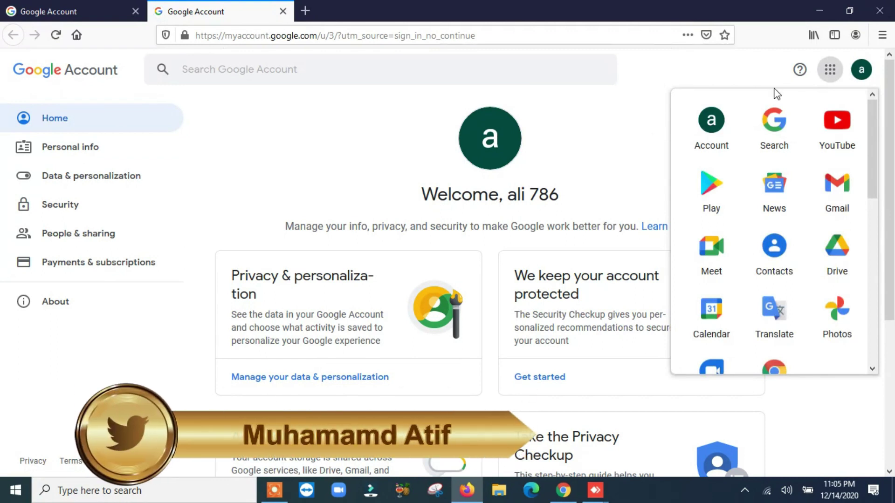
pyautogui.click(135, 11)
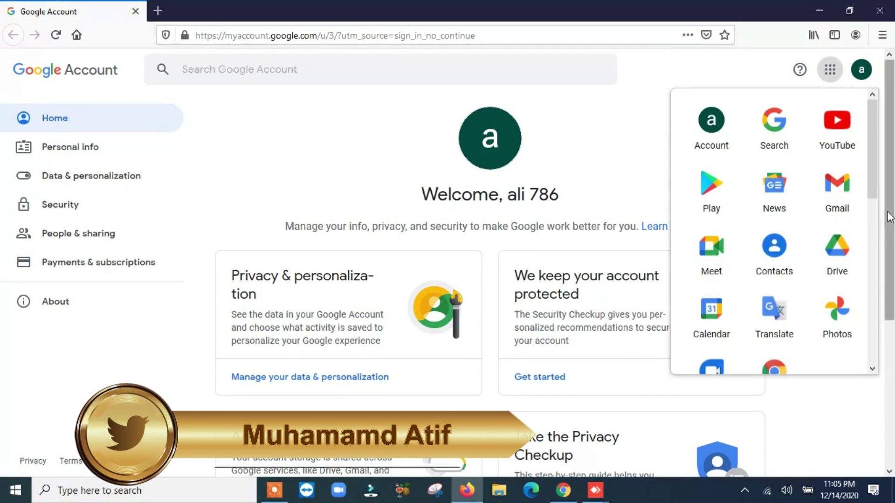
# Launch Google Classroom from the Google apps grid.
pyautogui.click(279, 151)
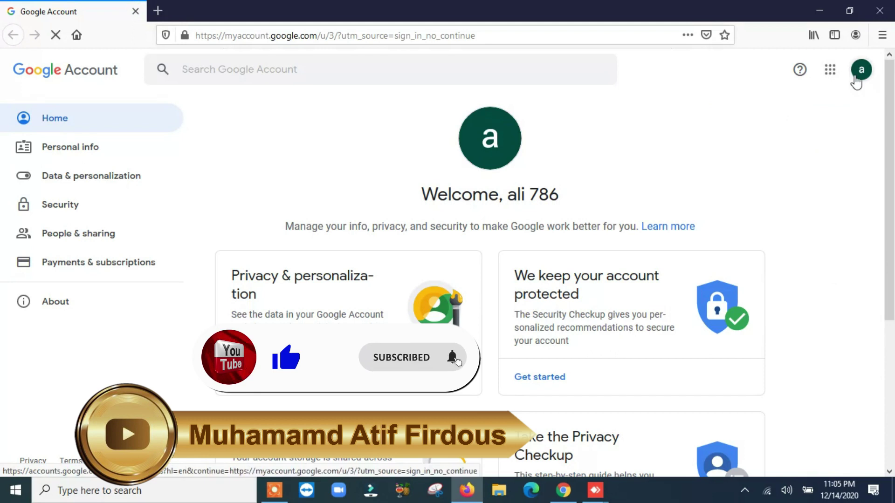
pyautogui.click(828, 74)
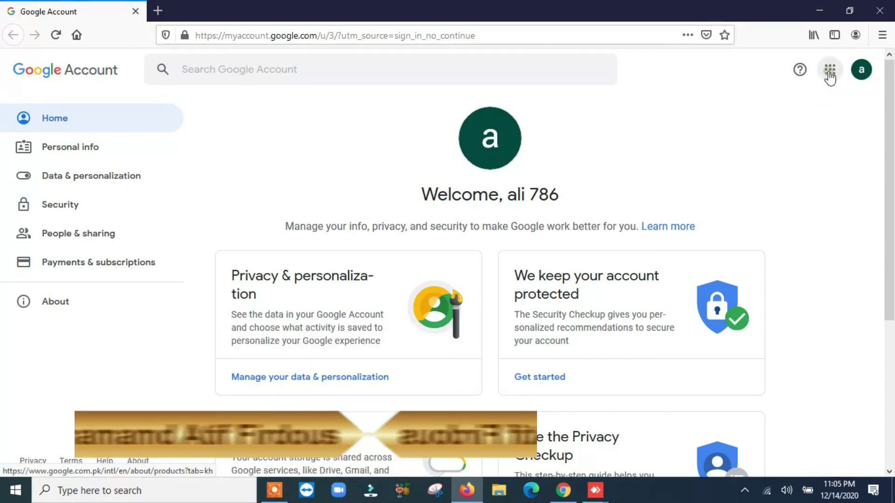
pyautogui.moveTo(873, 164); pyautogui.dragTo(873, 292)
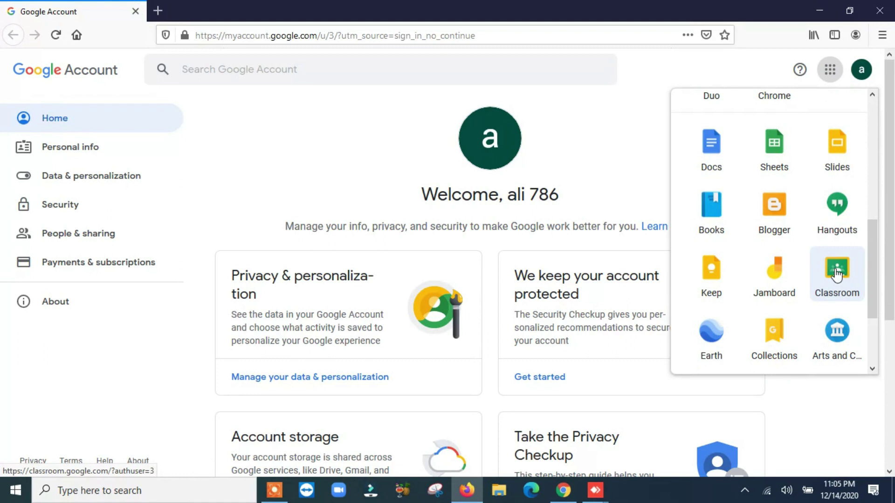
pyautogui.click(836, 274)
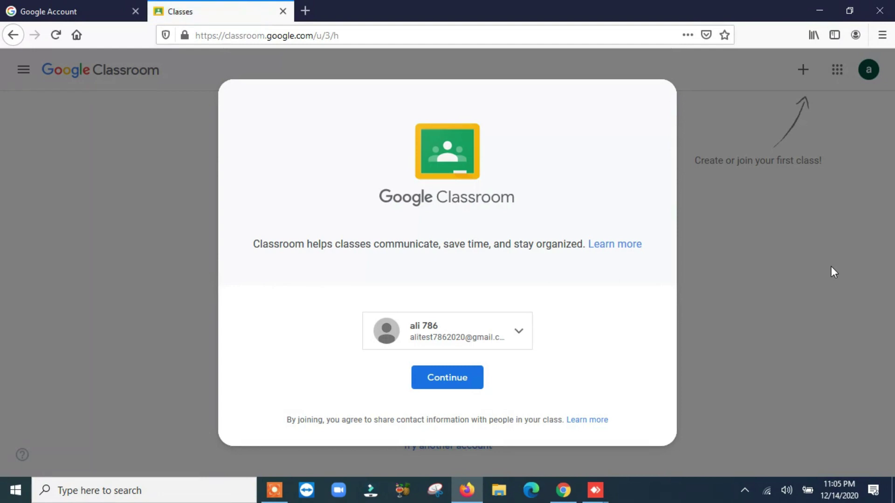
# Continue into Classroom with the signed-in account and bring up the join/create class menu.
pyautogui.click(448, 383)
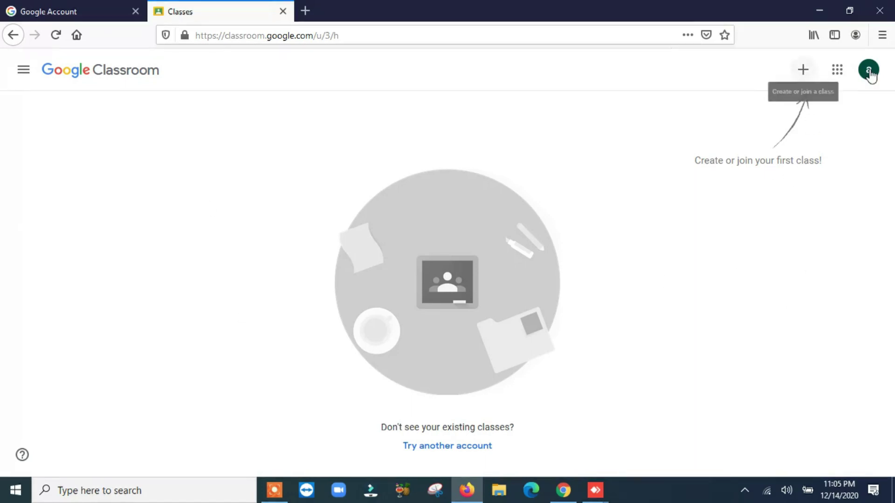
pyautogui.click(804, 74)
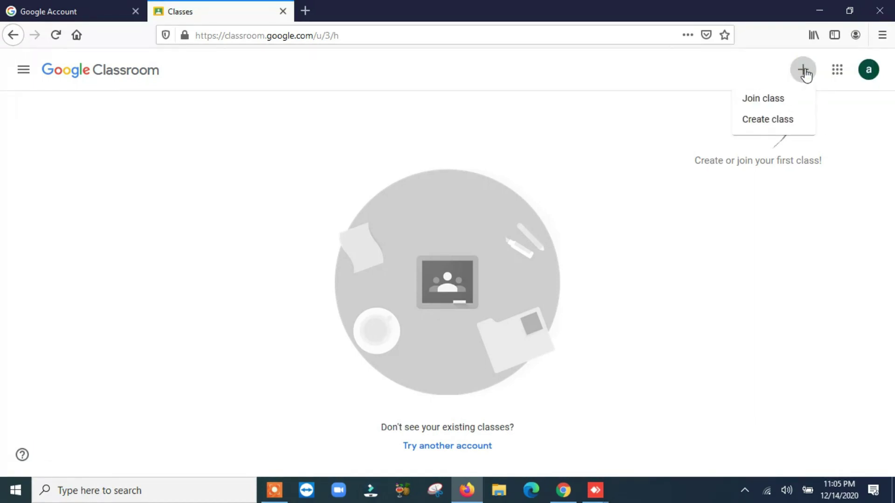
# Choose Create class and confirm Classroom isn't used at a school.
pyautogui.click(772, 123)
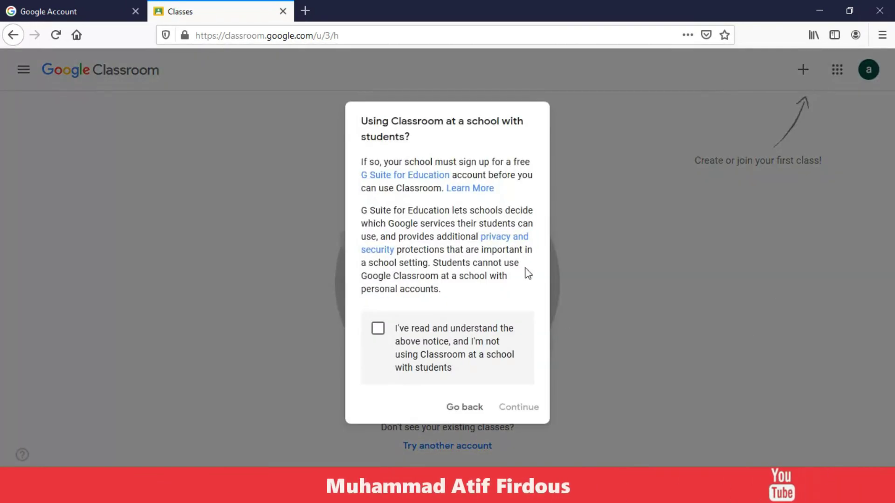
pyautogui.click(378, 329)
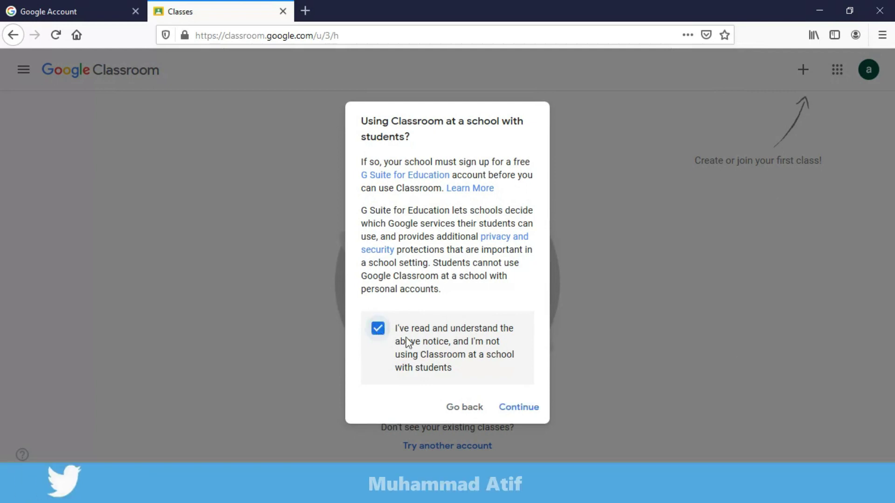
pyautogui.click(511, 410)
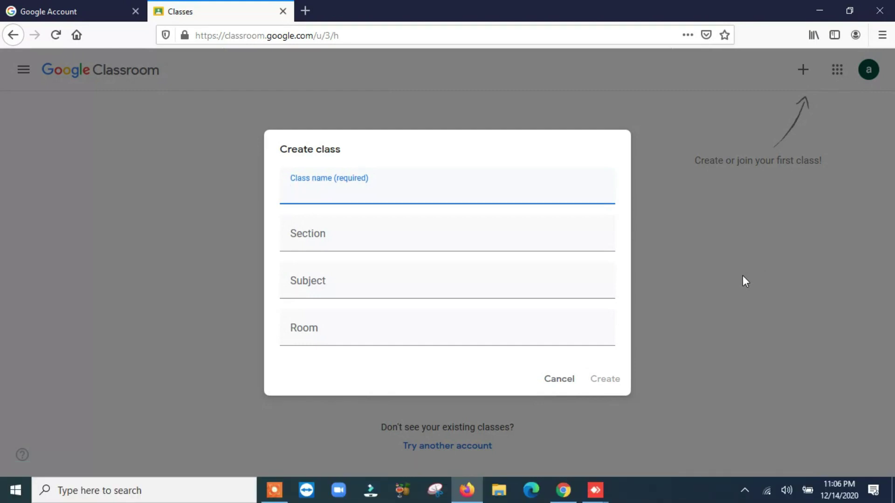
# Create class 'Test' with section A, subject MATHEMATICS and room 1.
pyautogui.write('Test')
pyautogui.click(432, 236)
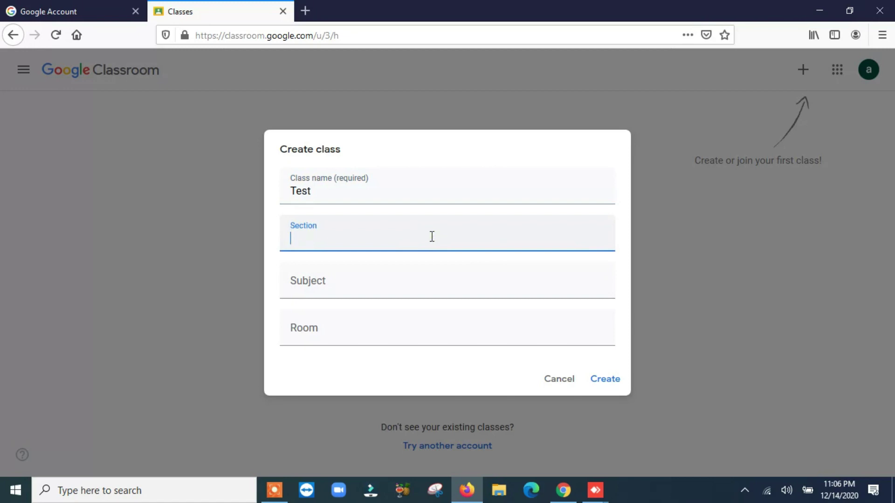
pyautogui.click(363, 282)
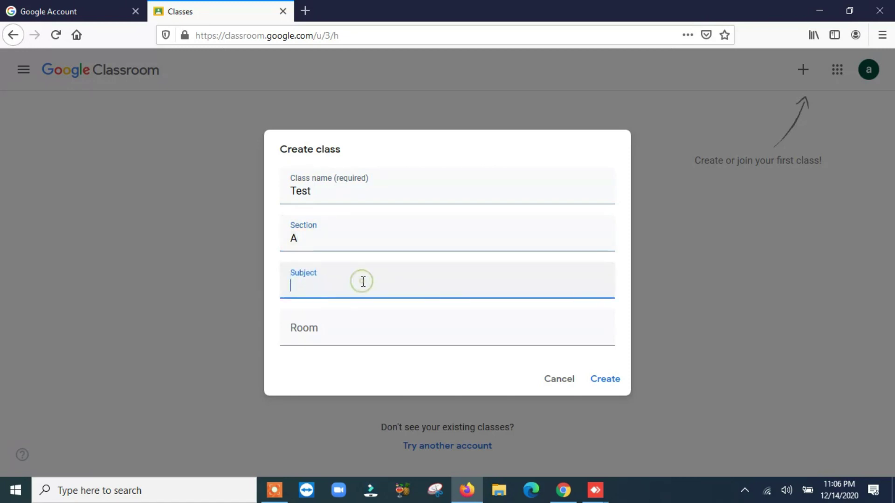
pyautogui.write('MATHEMATICS')
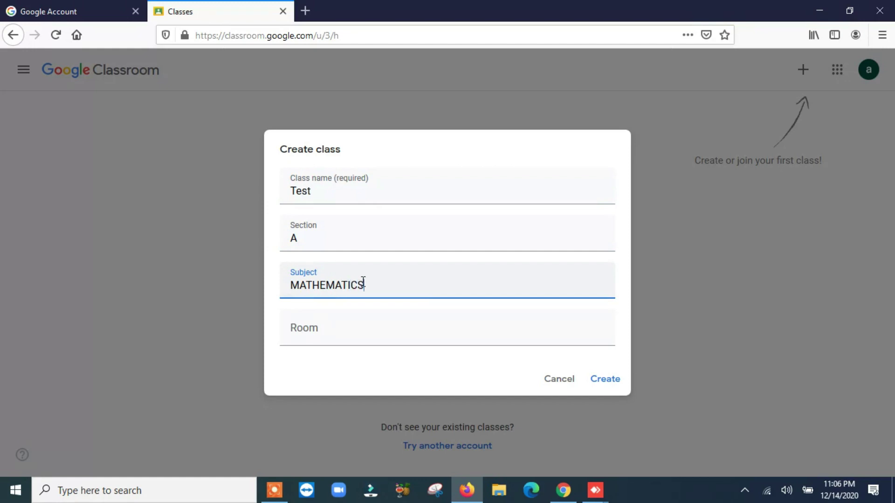
pyautogui.click(323, 328)
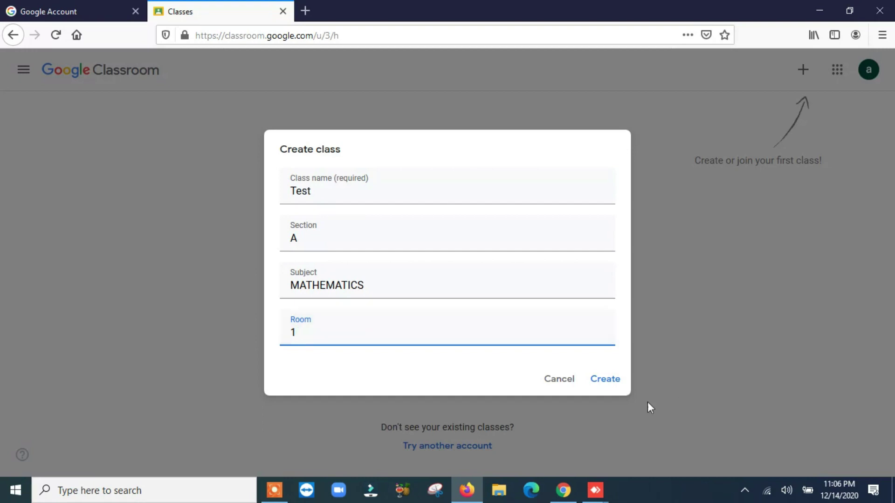
pyautogui.click(606, 380)
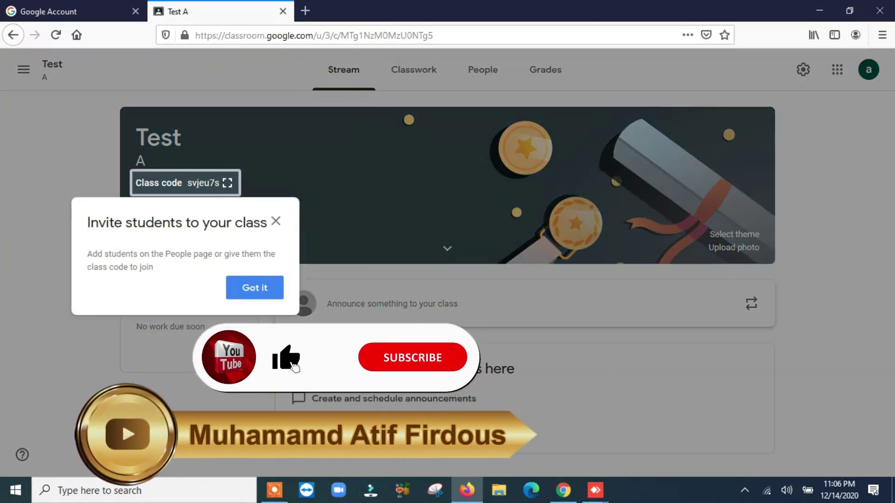
# Dismiss the invite tip and create a Quiz assignment from the Classwork page.
pyautogui.click(244, 295)
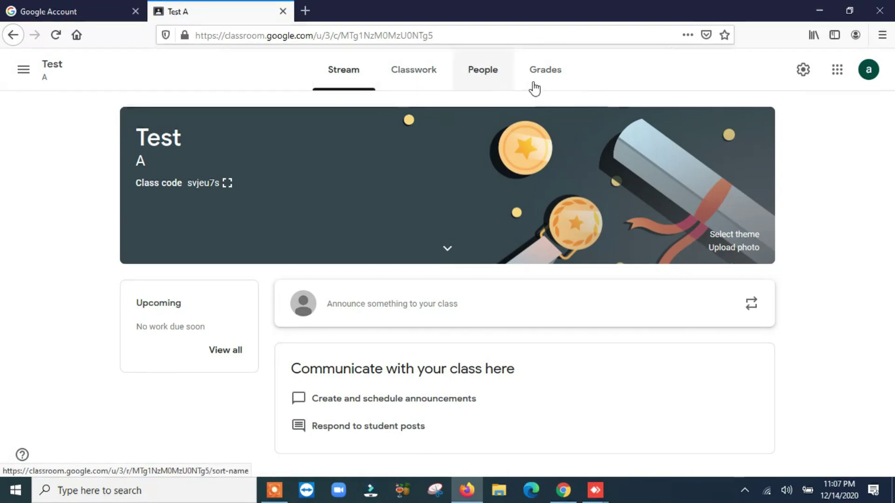
pyautogui.click(413, 75)
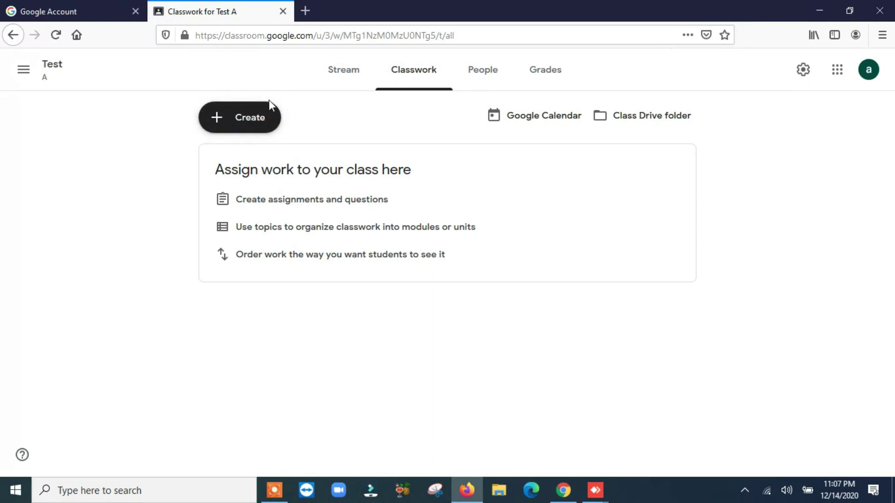
pyautogui.click(220, 123)
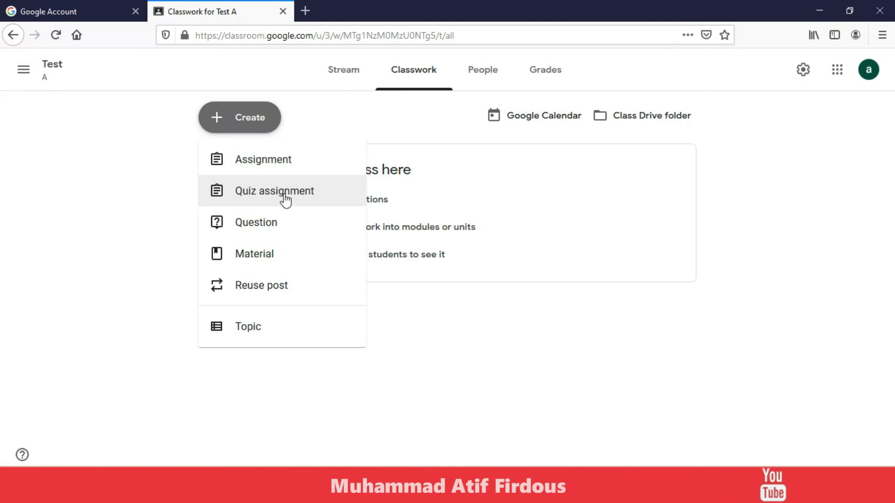
pyautogui.click(285, 199)
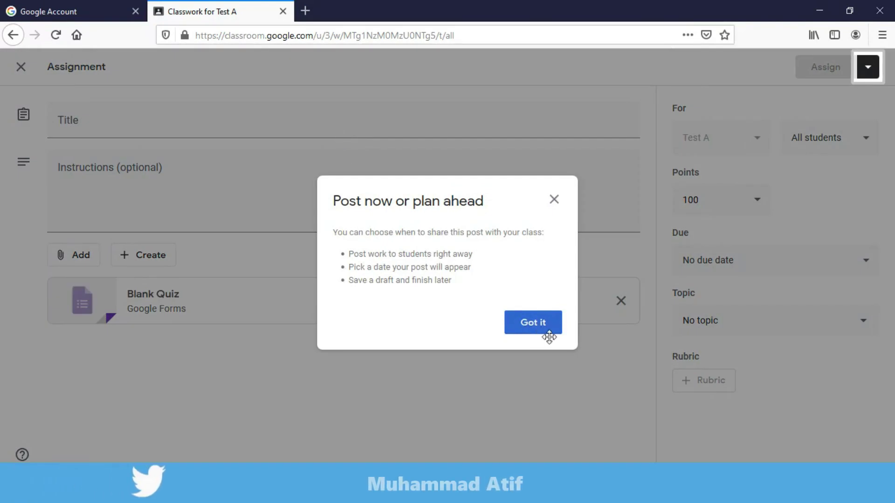
# Title the quiz assignment 'Monthly Test' and open its attached Blank Quiz form.
pyautogui.click(548, 332)
pyautogui.click(147, 130)
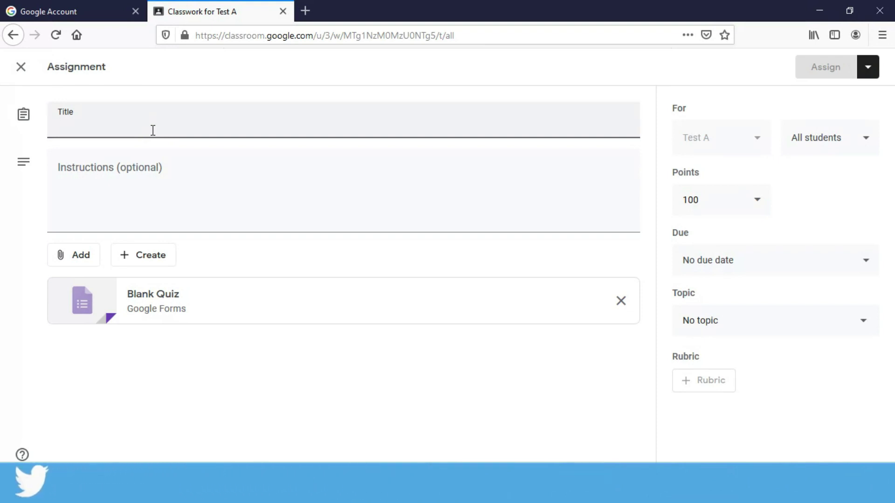
pyautogui.write('Monthly Test')
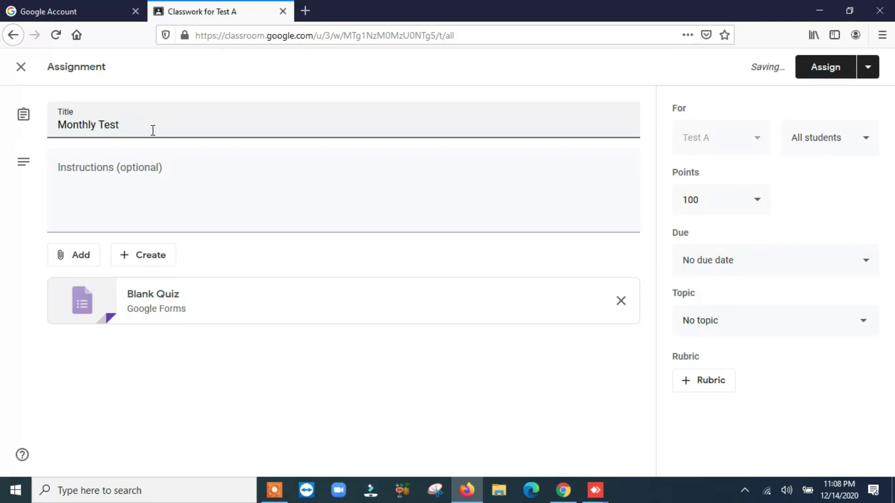
pyautogui.click(145, 201)
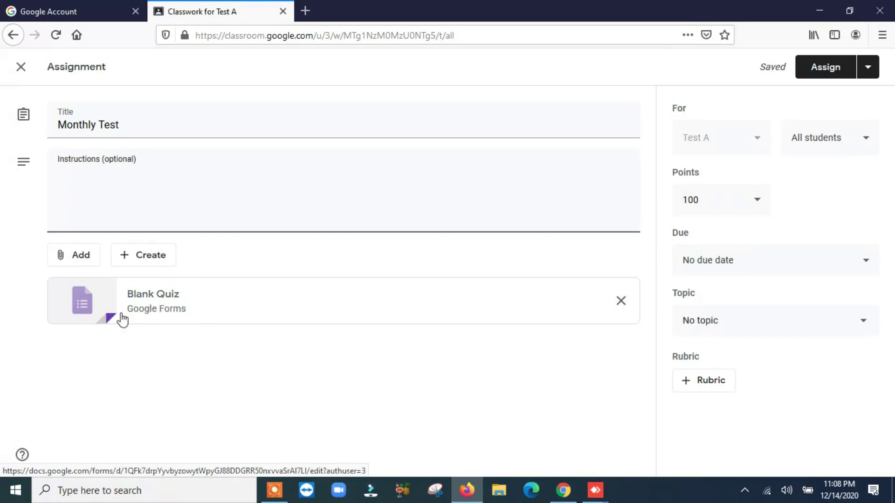
pyautogui.click(167, 308)
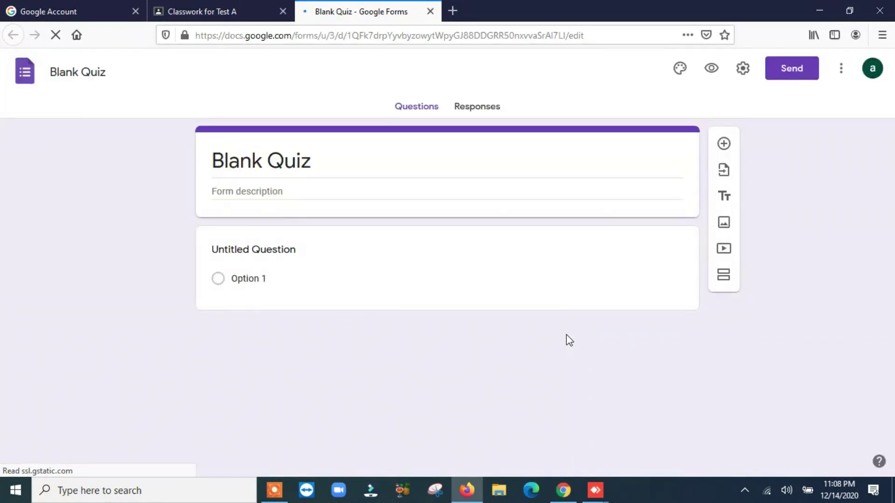
# Decline the new Google Forms tour and select the whole Blank Quiz title.
pyautogui.click(310, 163)
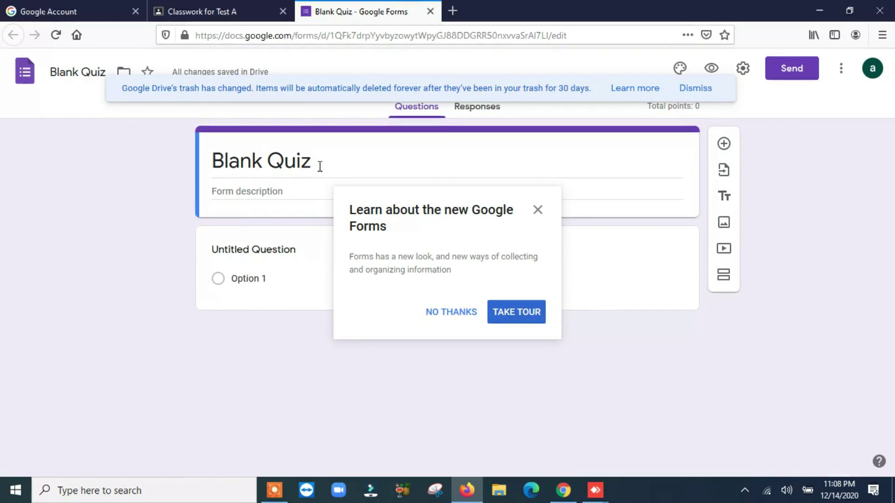
pyautogui.click(448, 320)
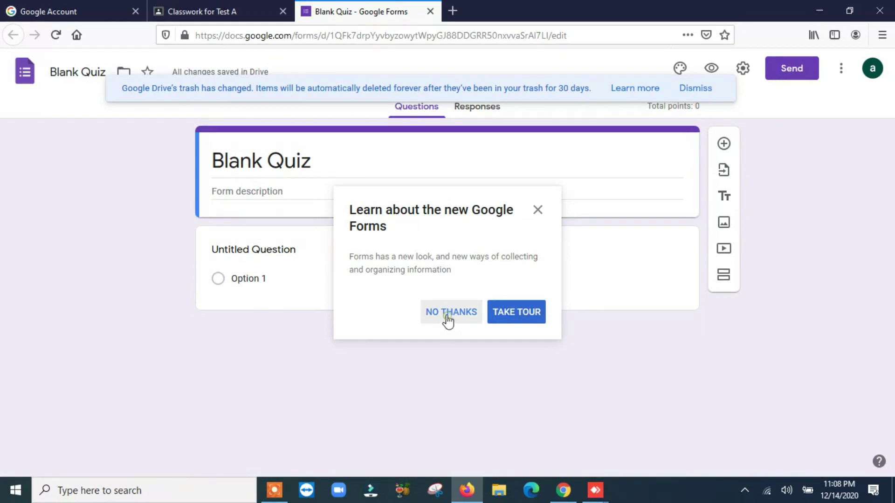
pyautogui.tripleClick(310, 164)
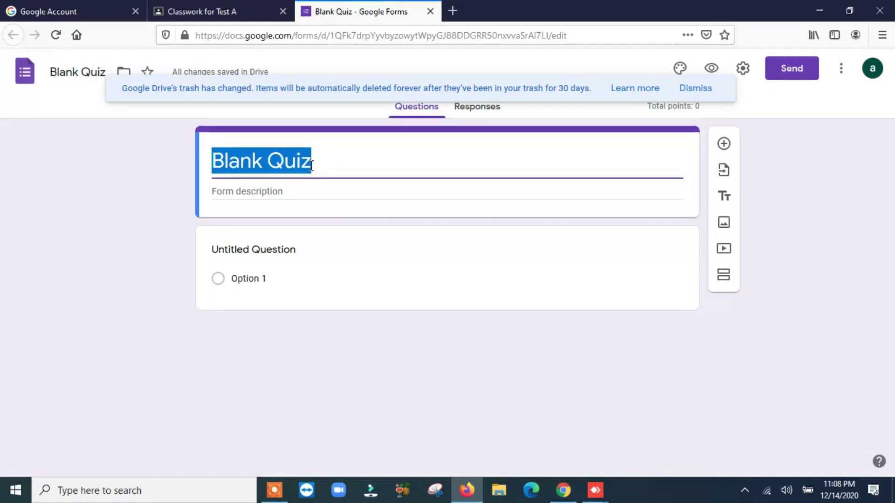
# Rename the form 'Pakistan Test', add the description 'A/B/C/D', and dismiss the trash notice.
pyautogui.write('Pakistan')
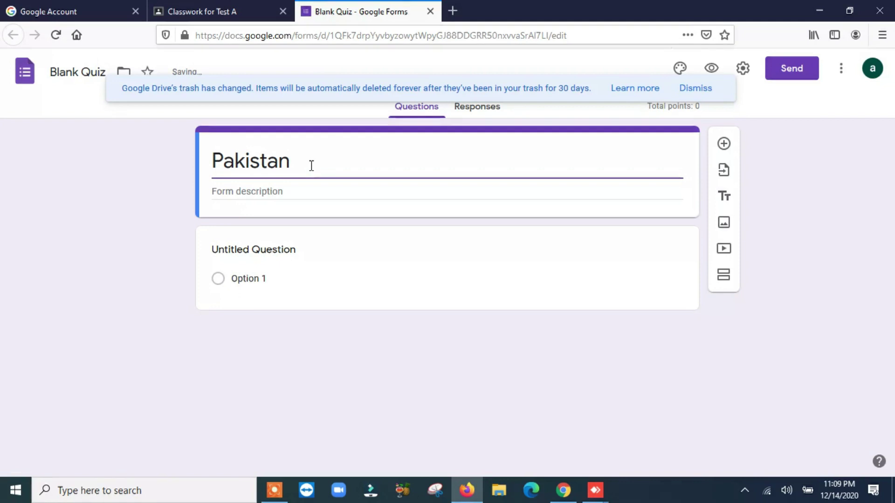
pyautogui.write(' Test')
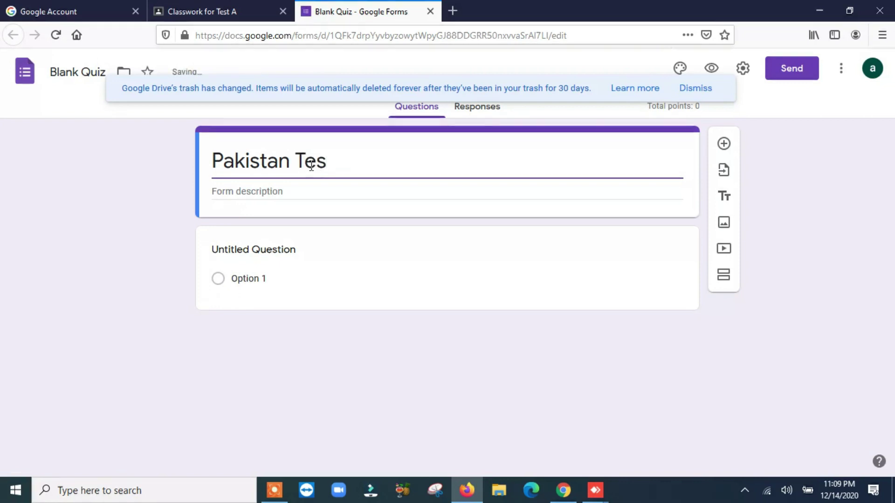
pyautogui.click(328, 191)
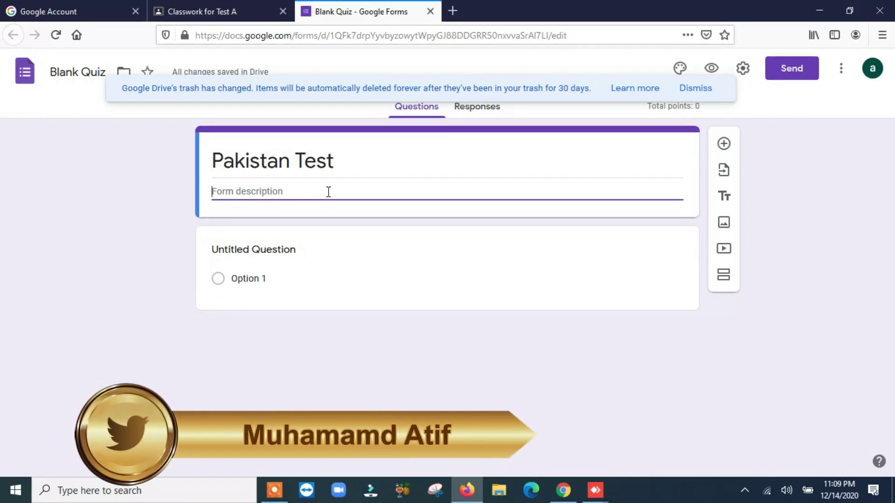
pyautogui.write('a/')
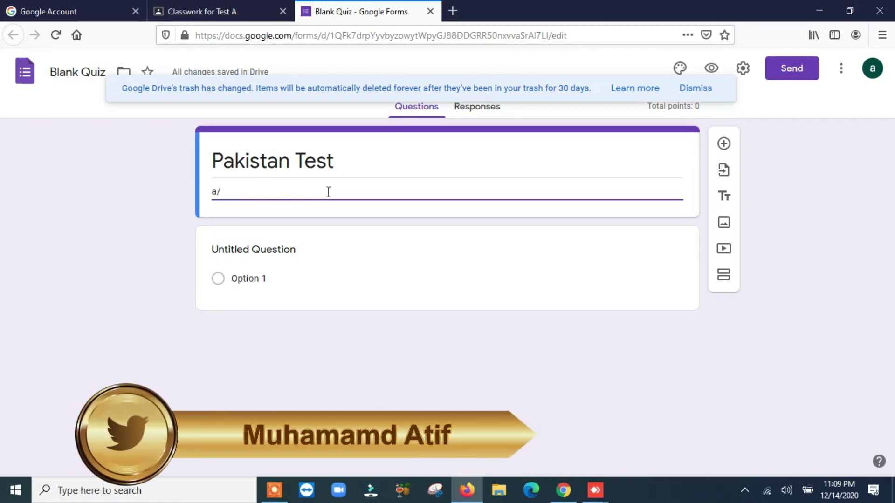
pyautogui.press('BackSpace')
pyautogui.press('BackSpace')
pyautogui.write('A/B/C/D')
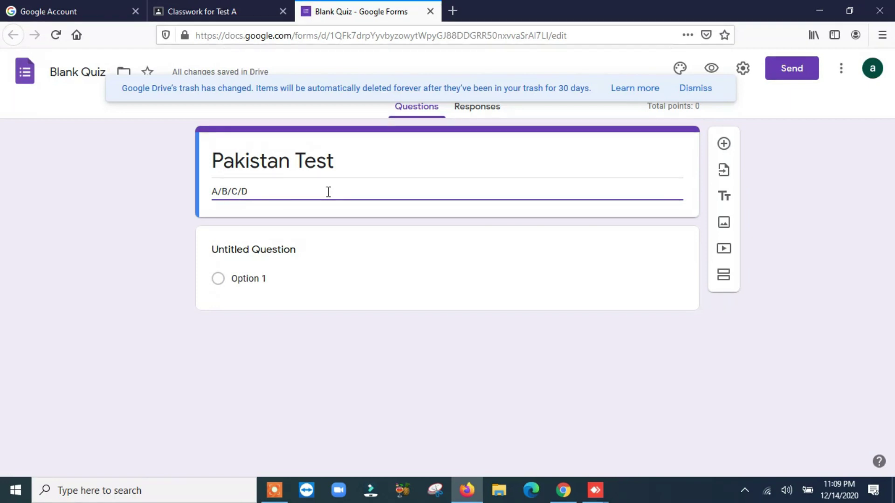
pyautogui.click(693, 90)
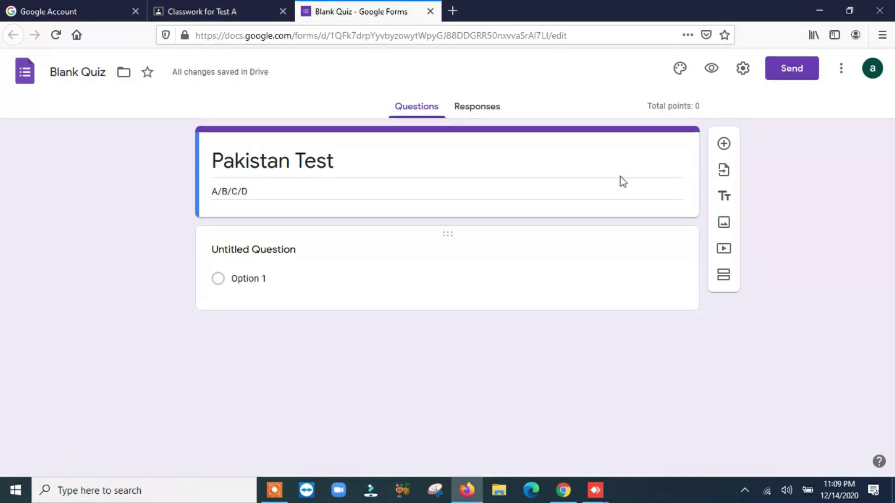
# Remove an extra blank question and show the question-type list for the Untitled Question.
pyautogui.click(723, 144)
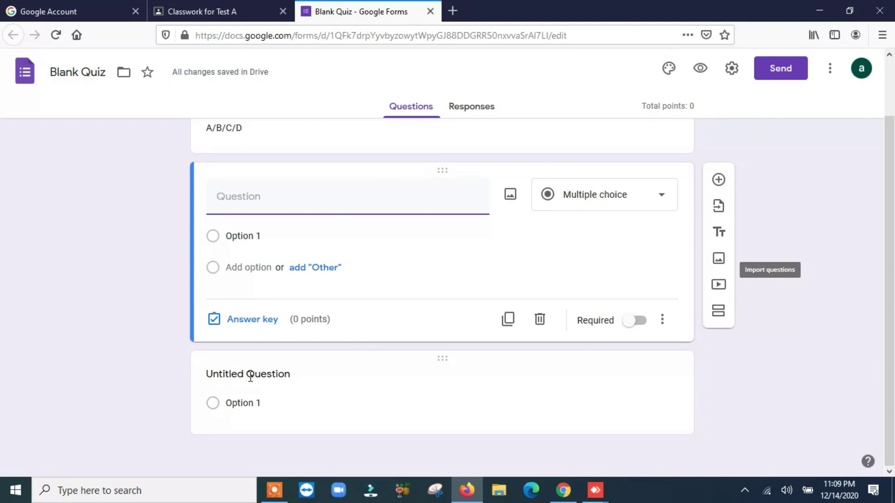
pyautogui.click(540, 322)
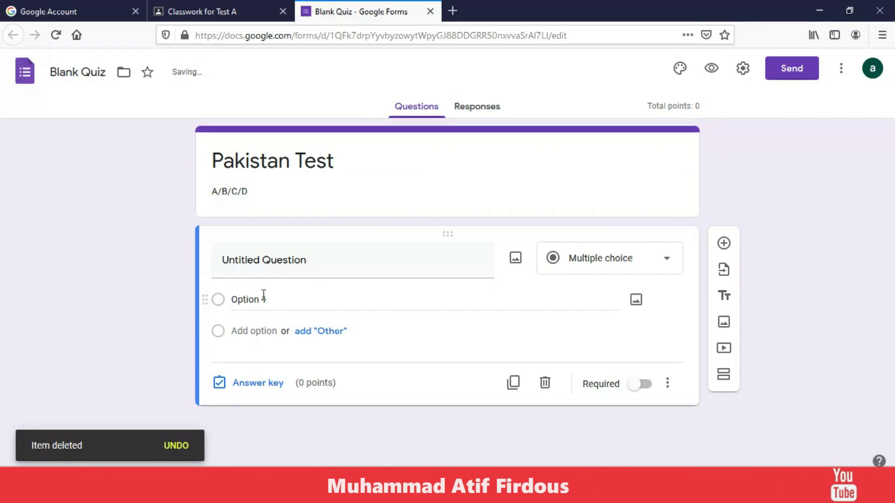
pyautogui.click(669, 272)
pyautogui.press('Escape')
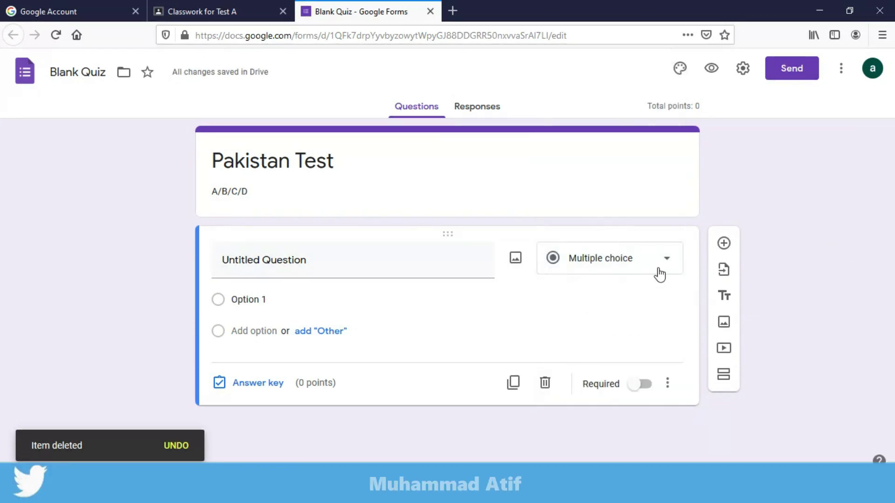
pyautogui.click(665, 270)
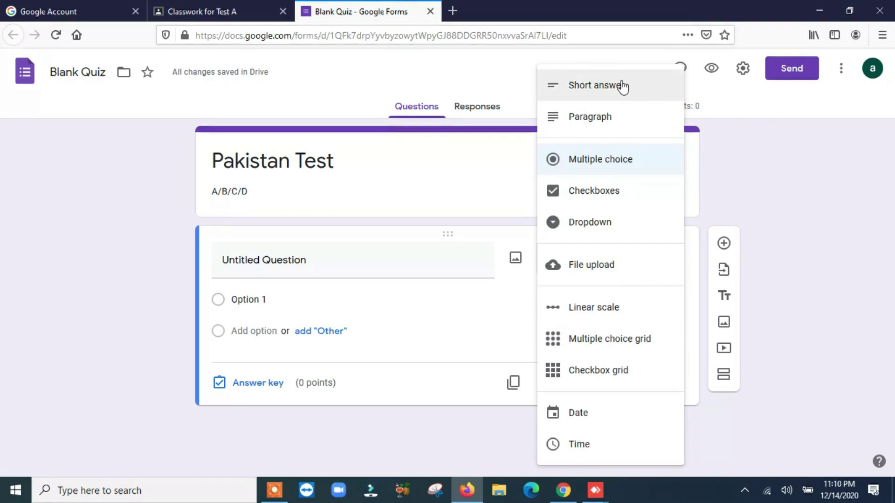
# Change the untitled first question of the Pakistan Test quiz to a Short answer question.
pyautogui.click(465, 205)
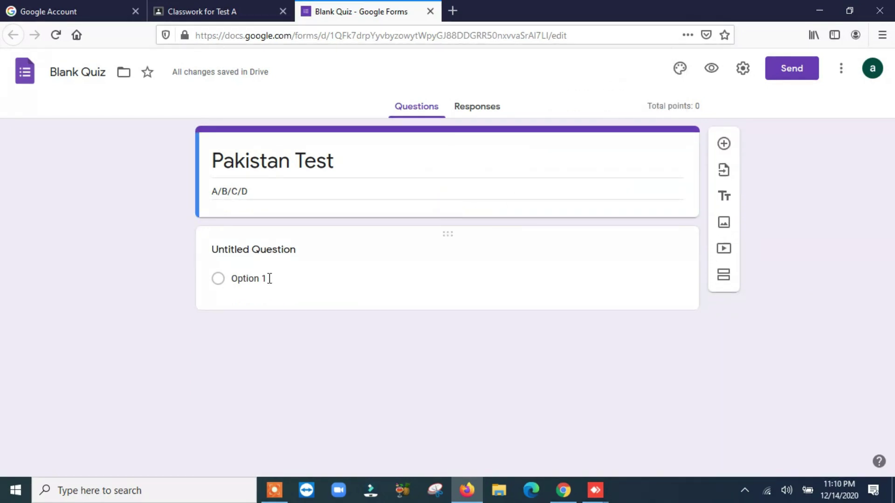
pyautogui.click(254, 279)
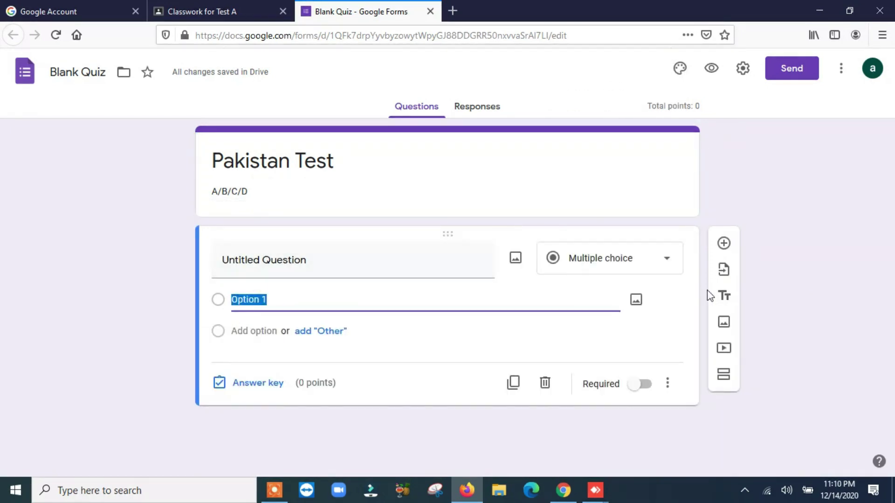
pyautogui.click(665, 261)
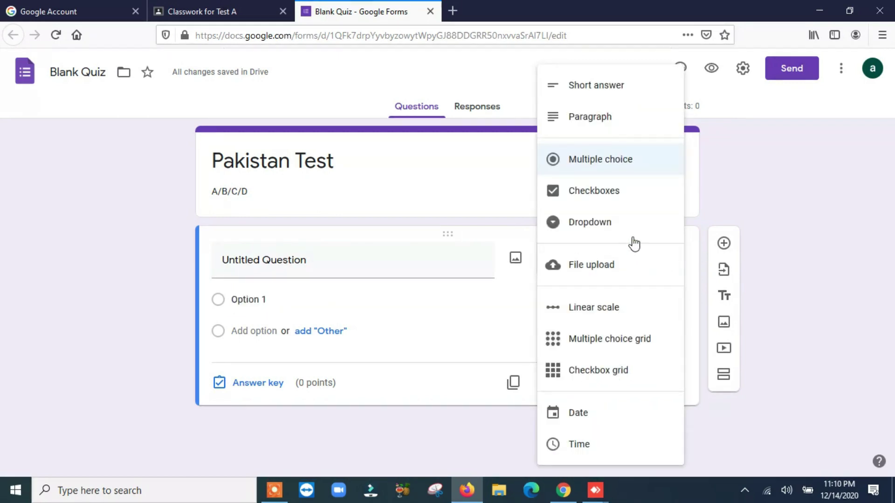
pyautogui.click(604, 91)
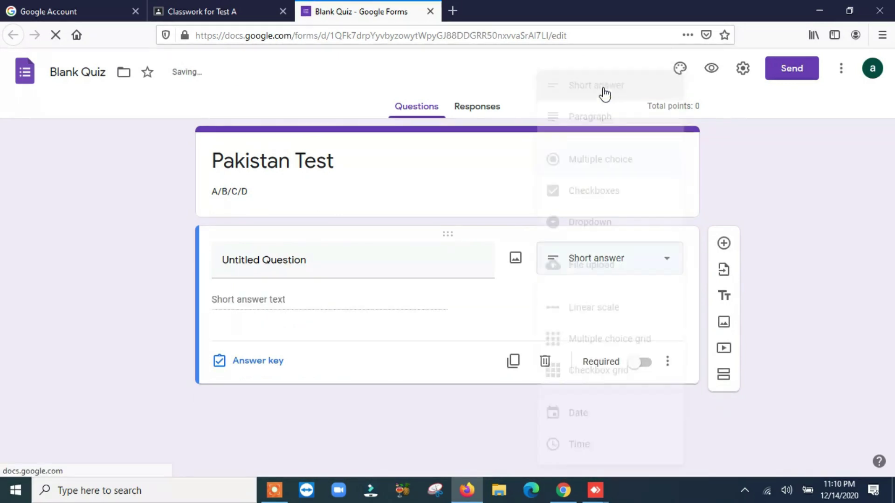
pyautogui.click(317, 257)
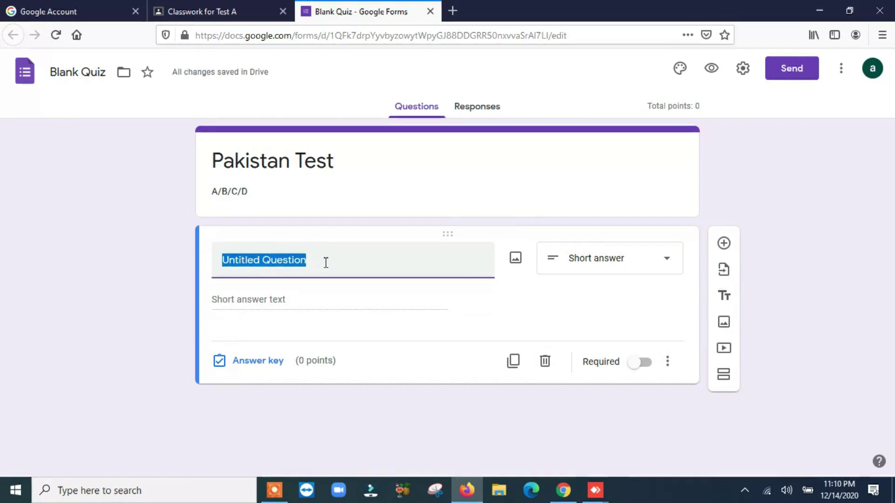
# Title the first question NAME and mark it as required.
pyautogui.write('NAME')
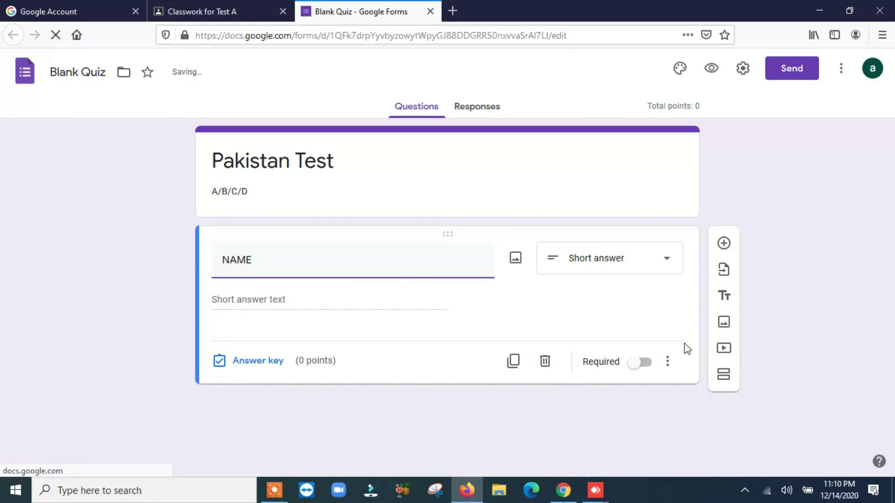
pyautogui.click(645, 363)
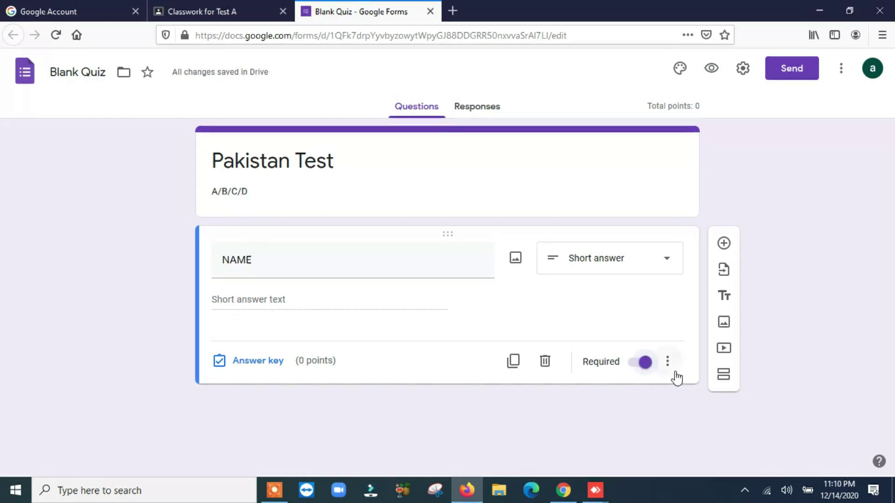
pyautogui.click(668, 368)
pyautogui.click(594, 426)
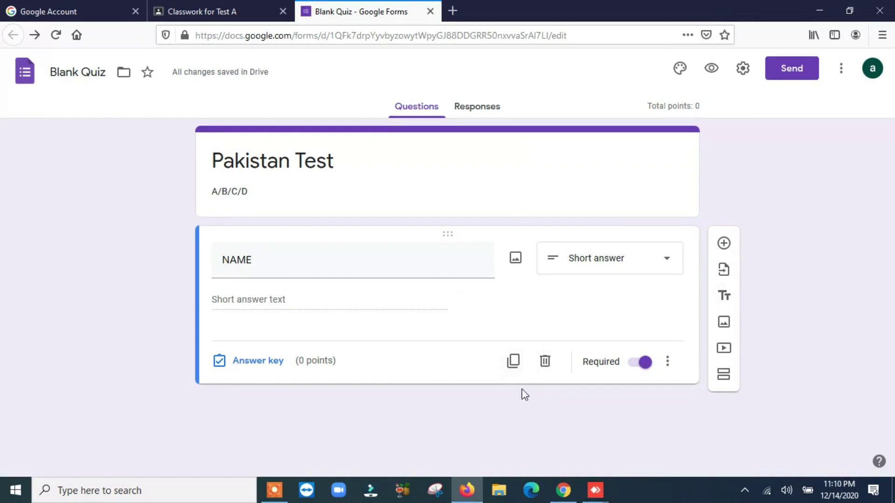
# Duplicate the NAME question three times, retitling the copies ROLL NUMBER, CLASS and CAMPUS.
pyautogui.click(514, 362)
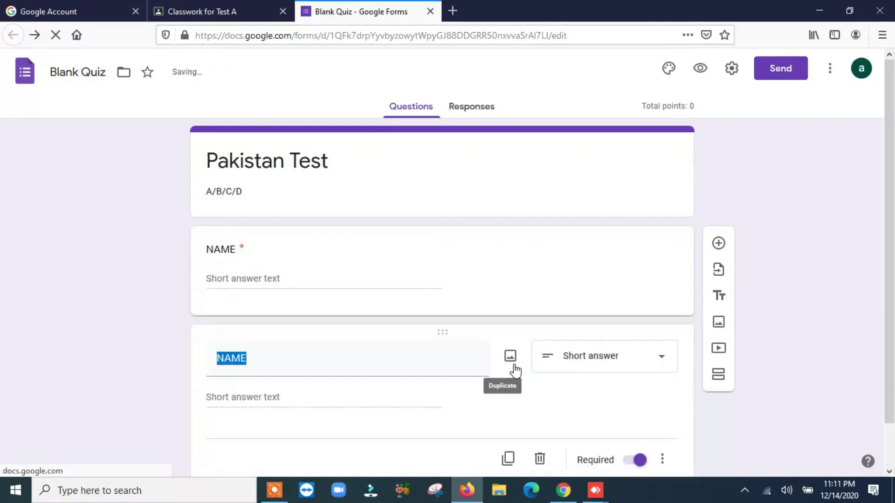
pyautogui.scroll(-2, 807, 302)
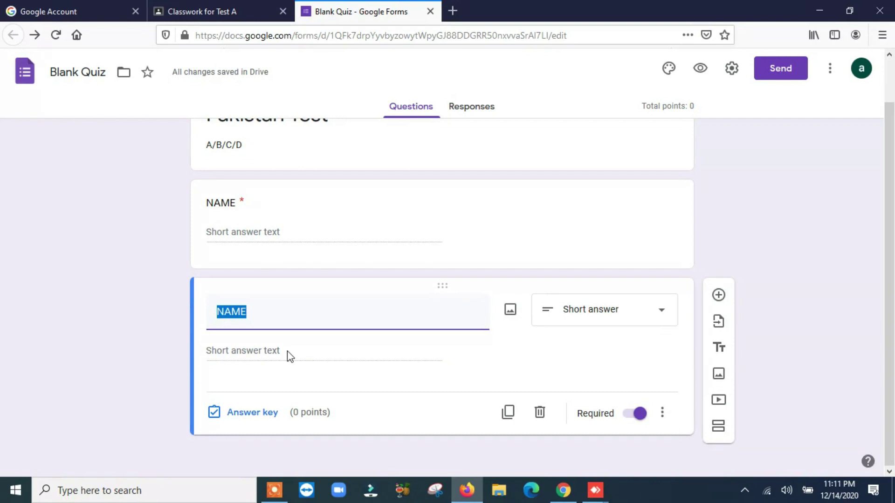
pyautogui.write('ROLL NUMBER')
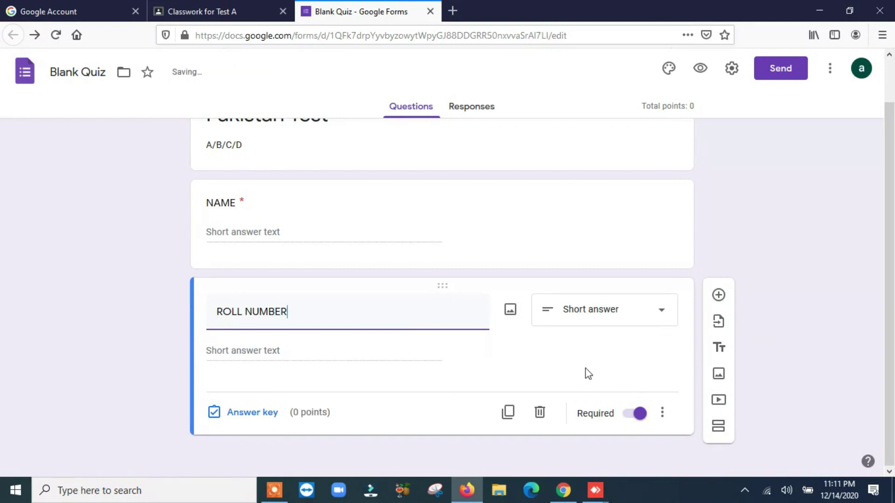
pyautogui.click(513, 421)
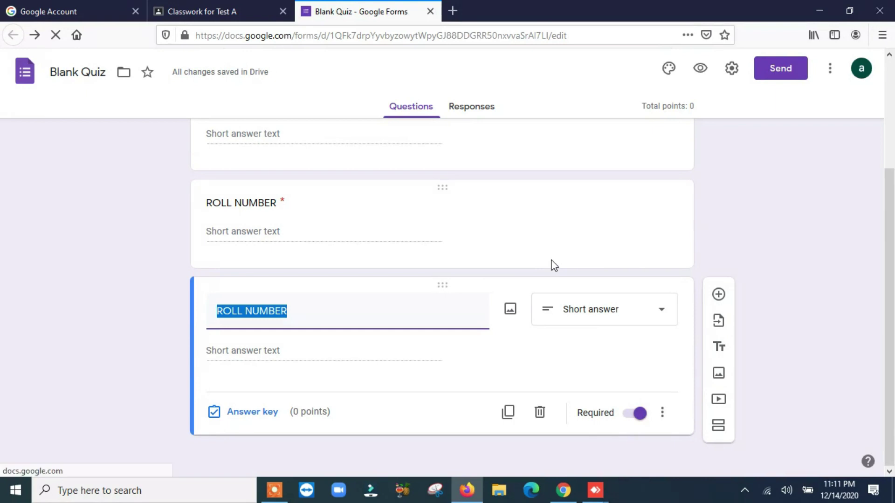
pyautogui.write('CLASS')
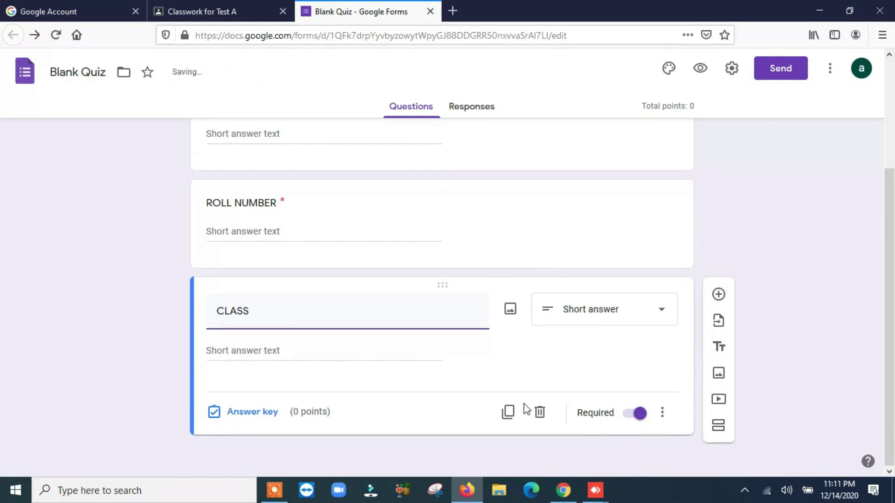
pyautogui.click(510, 415)
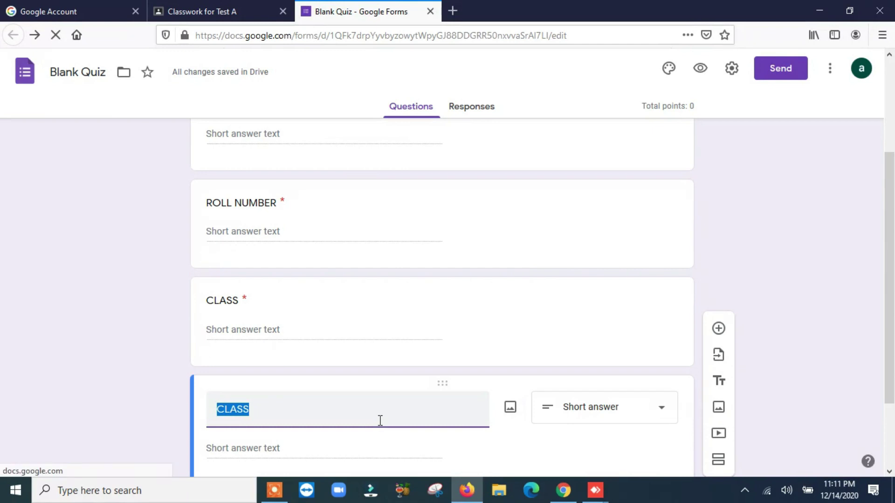
pyautogui.write('C')
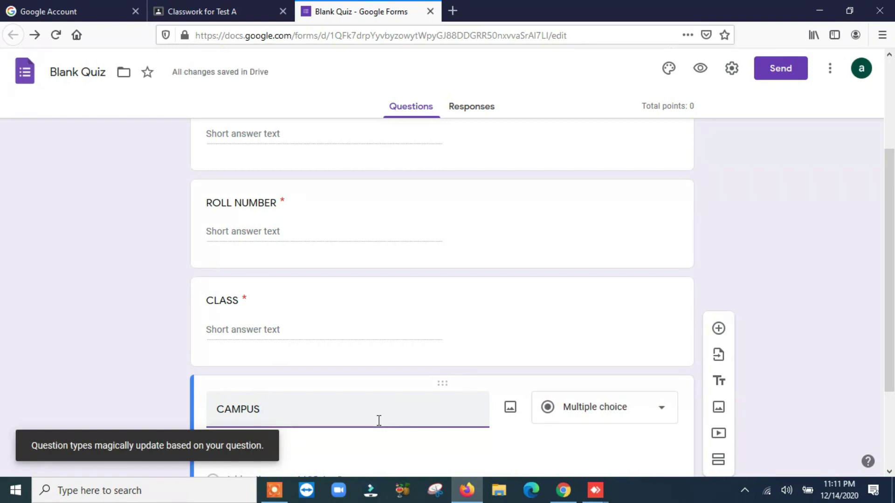
pyautogui.scroll(3, 625, 361)
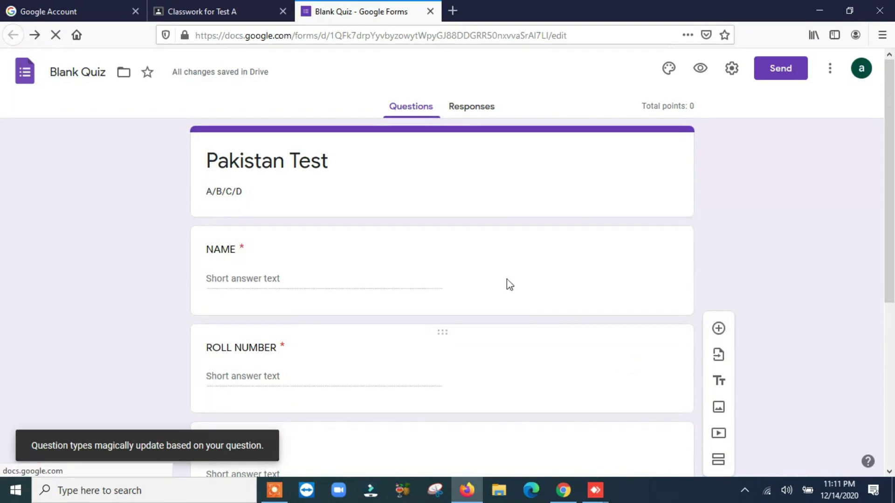
# Switch the CAMPUS question from multiple choice to Short answer.
pyautogui.click(345, 252)
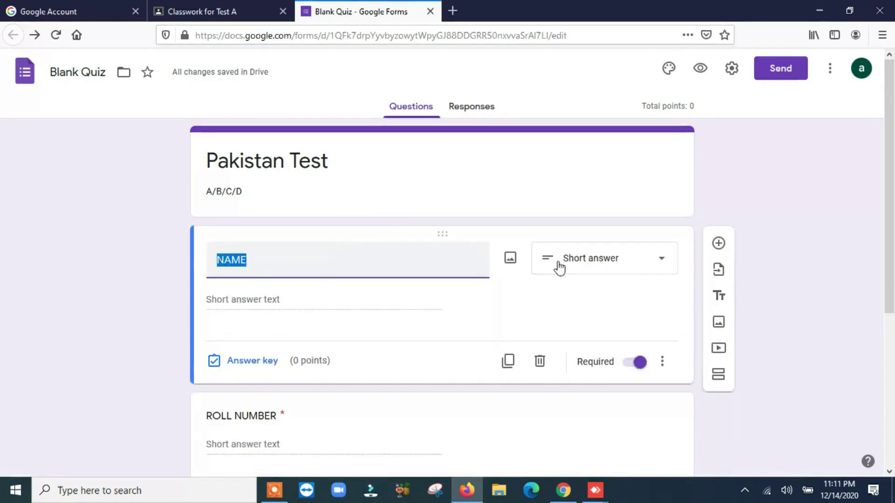
pyautogui.scroll(-4, 237, 337)
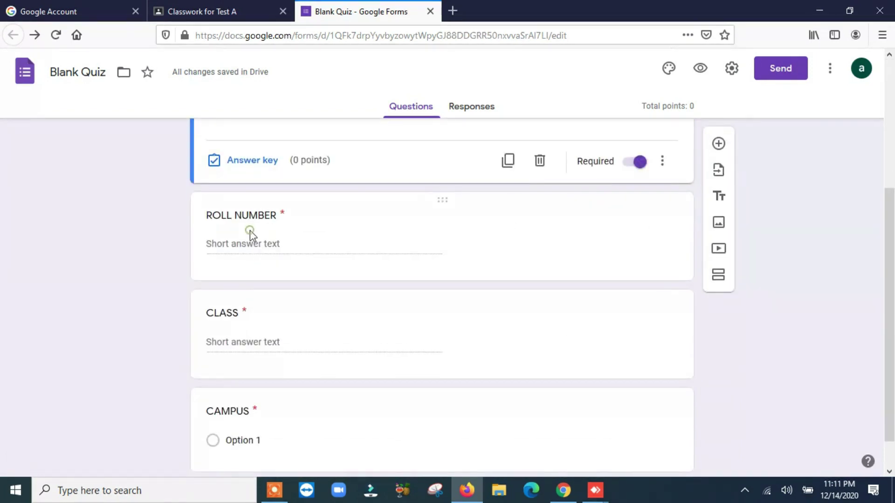
pyautogui.click(251, 233)
pyautogui.click(250, 322)
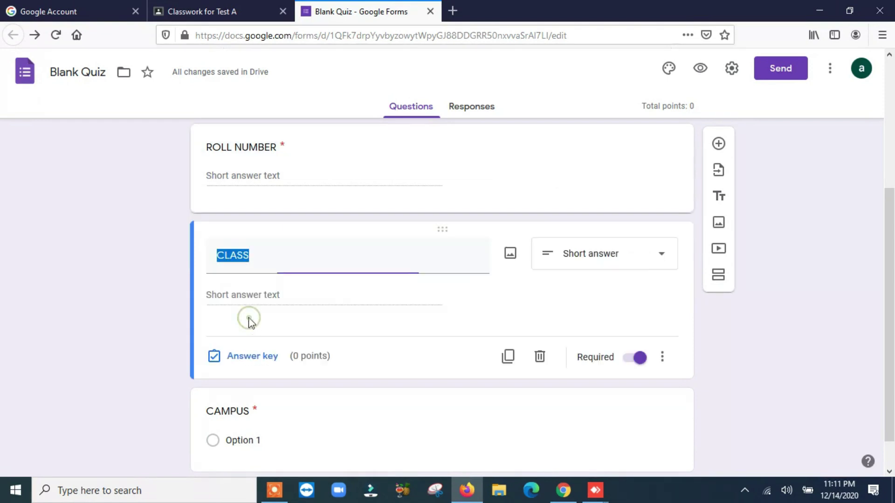
pyautogui.scroll(-1, 657, 294)
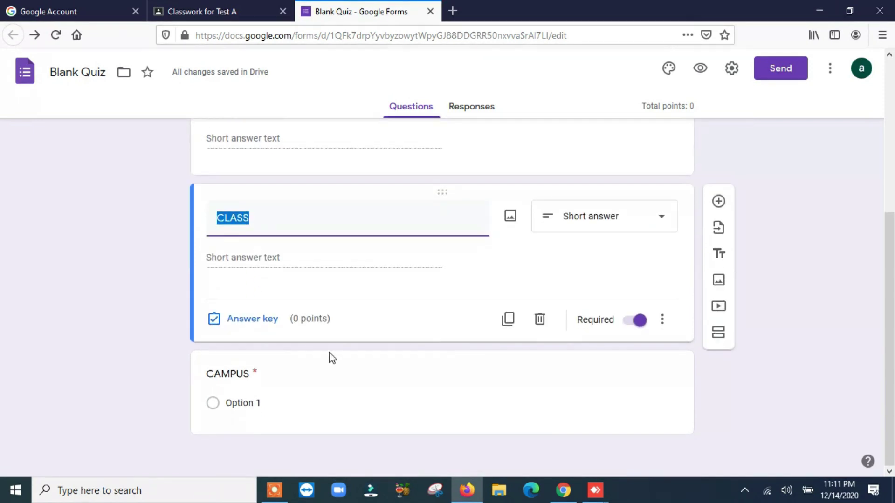
pyautogui.click(231, 379)
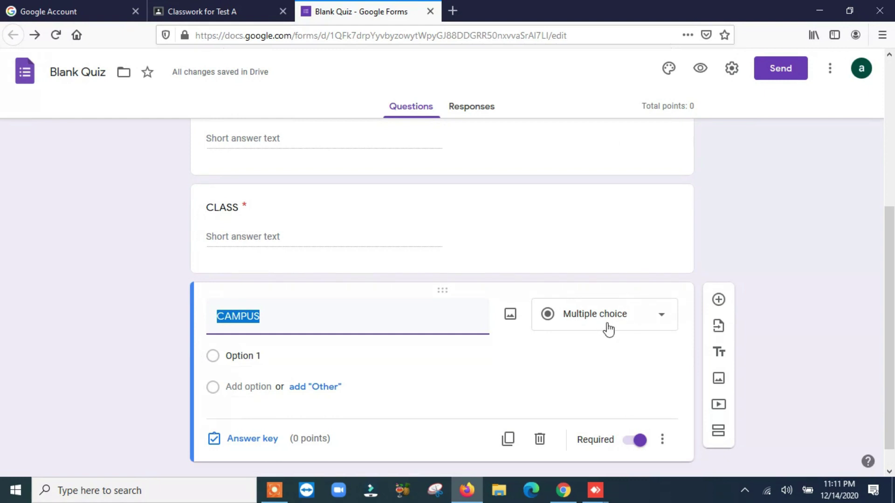
pyautogui.click(661, 317)
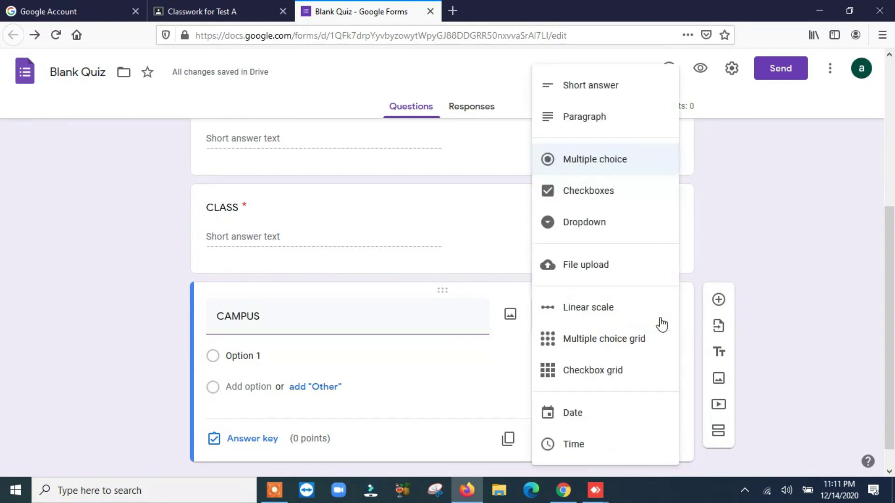
pyautogui.click(591, 90)
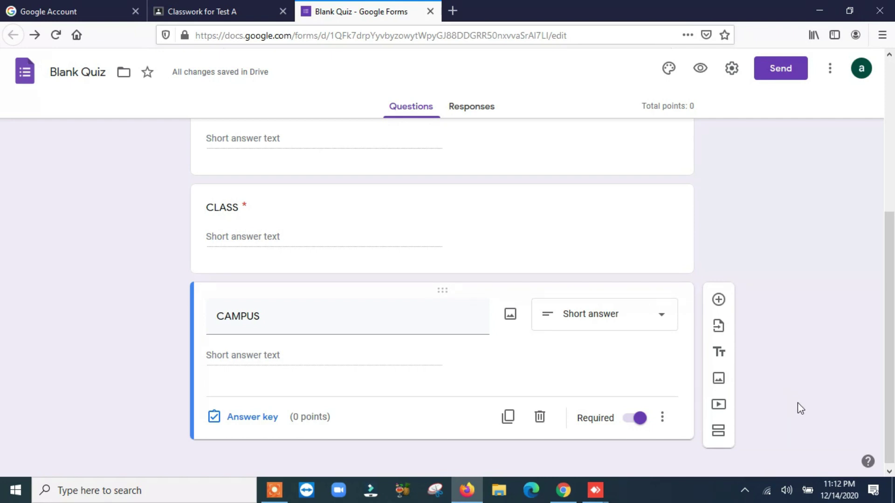
# Add a multiple-choice question titled '2+2' below CAMPUS.
pyautogui.click(718, 301)
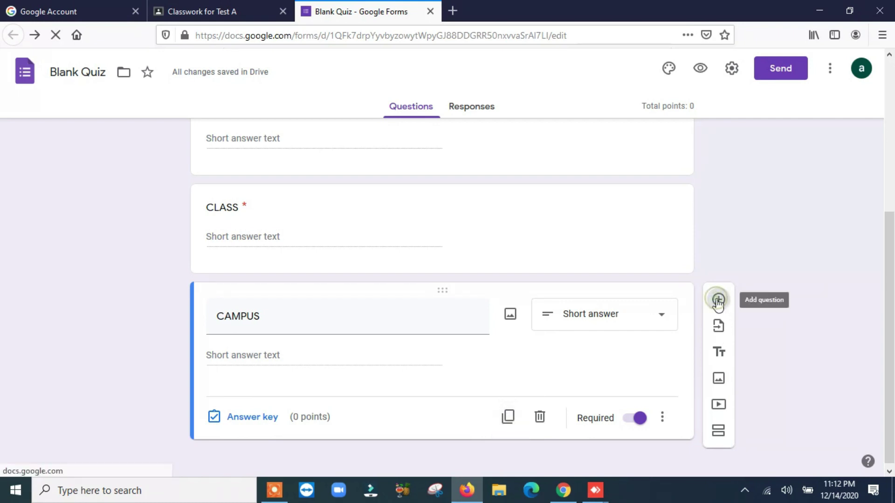
pyautogui.scroll(-3, 781, 362)
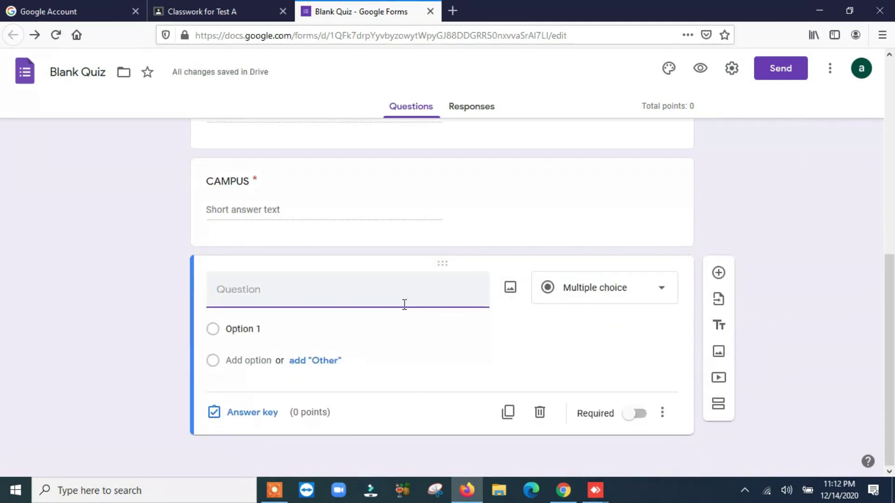
pyautogui.click(662, 289)
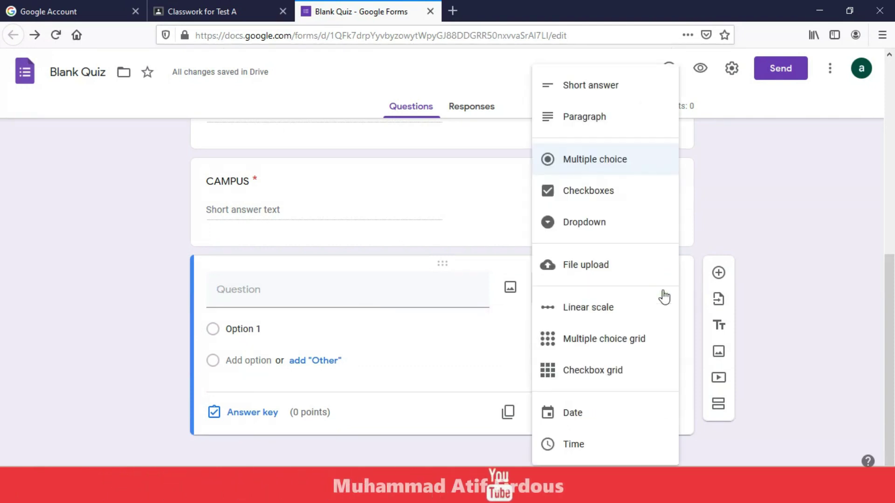
pyautogui.click(634, 164)
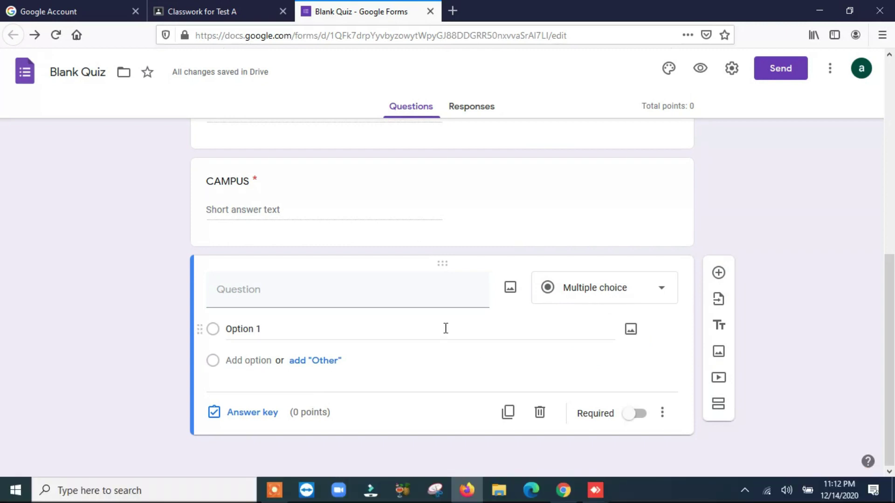
pyautogui.click(430, 298)
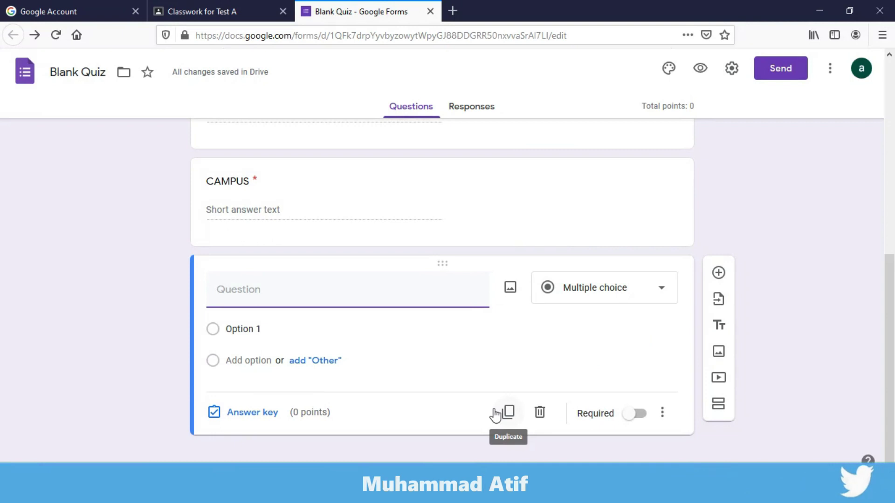
pyautogui.write('+2')
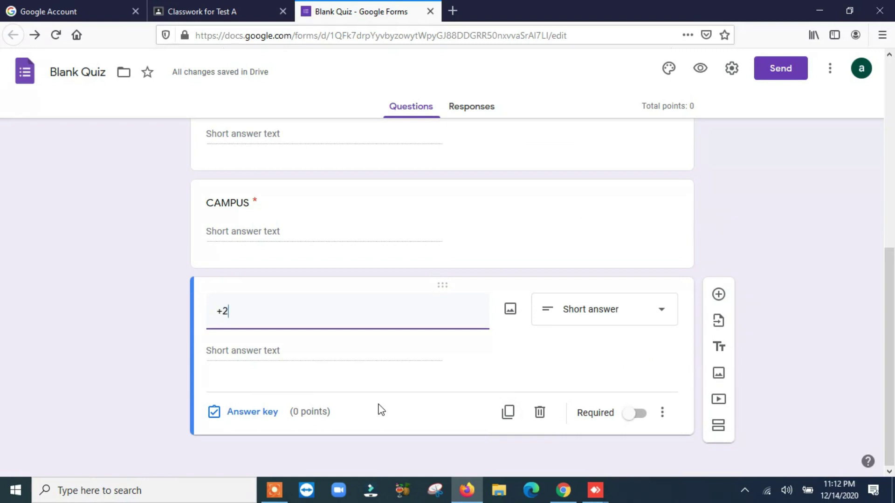
pyautogui.hotkey('ctrl', 'z')
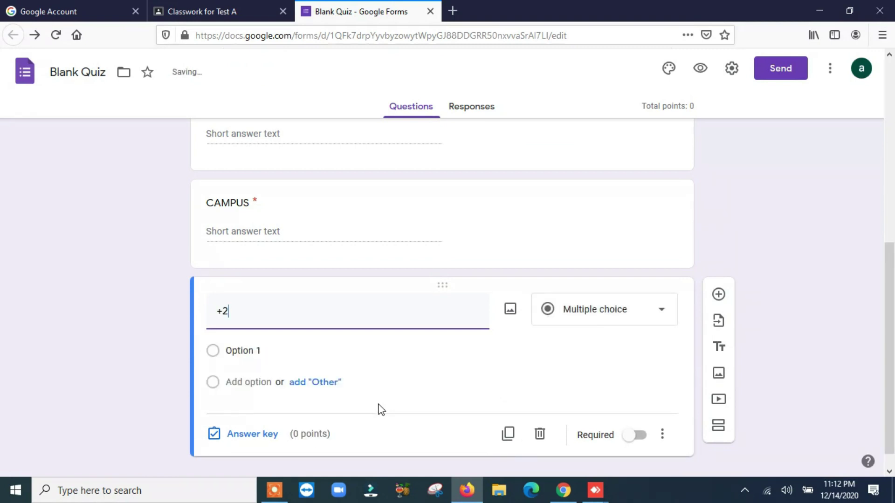
pyautogui.press('BackSpace')
pyautogui.press('BackSpace')
pyautogui.write('2+2')
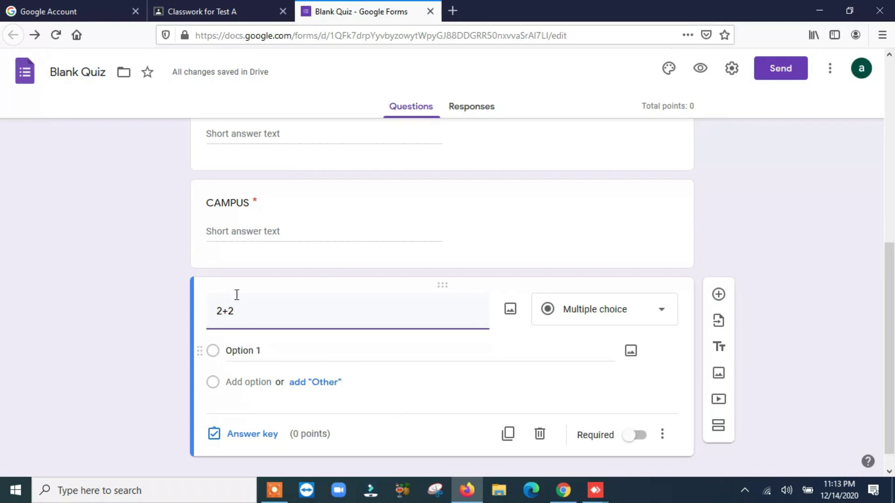
# Enter 4, 6, 8 and 10 as the answer options of the 2+2 question.
pyautogui.click(235, 350)
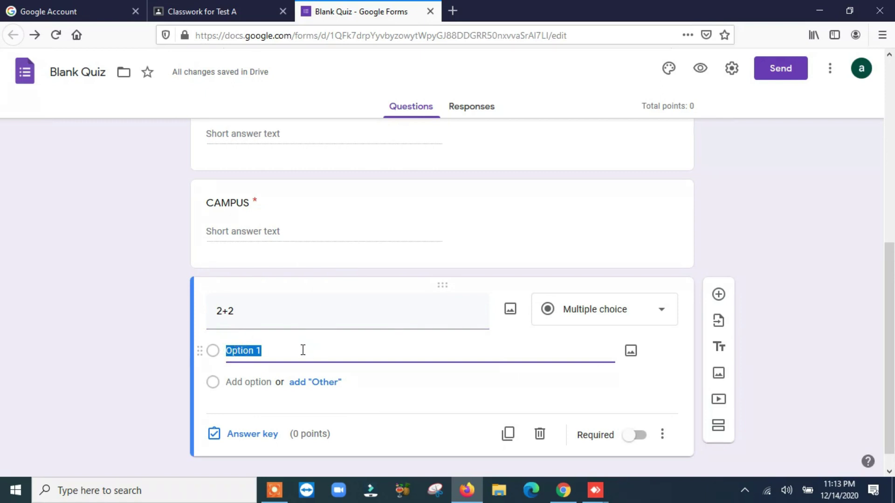
pyautogui.write('4')
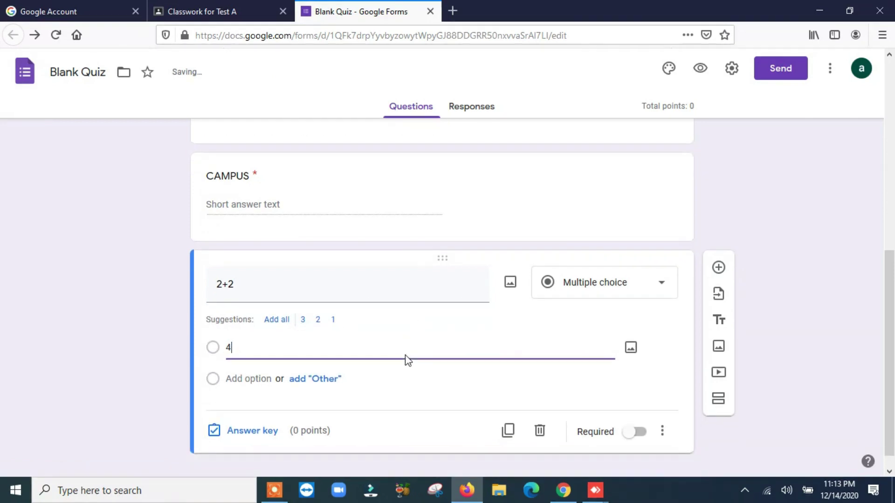
pyautogui.click(244, 365)
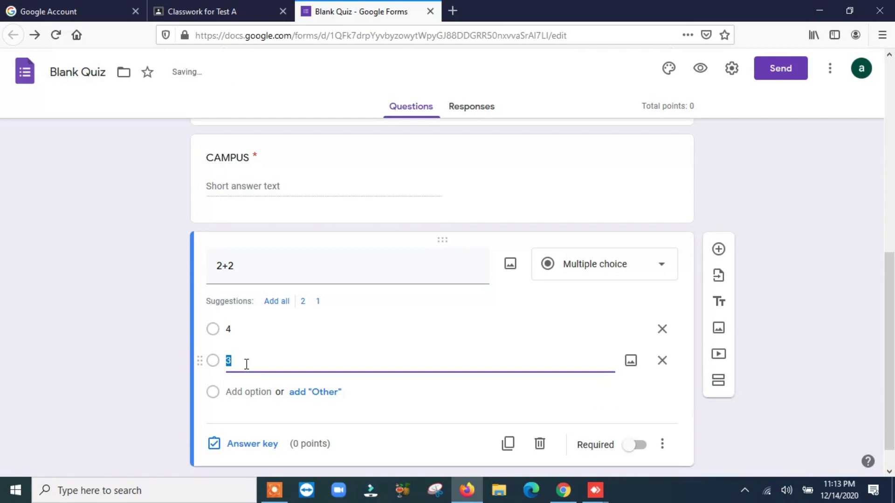
pyautogui.click(238, 392)
pyautogui.write('8')
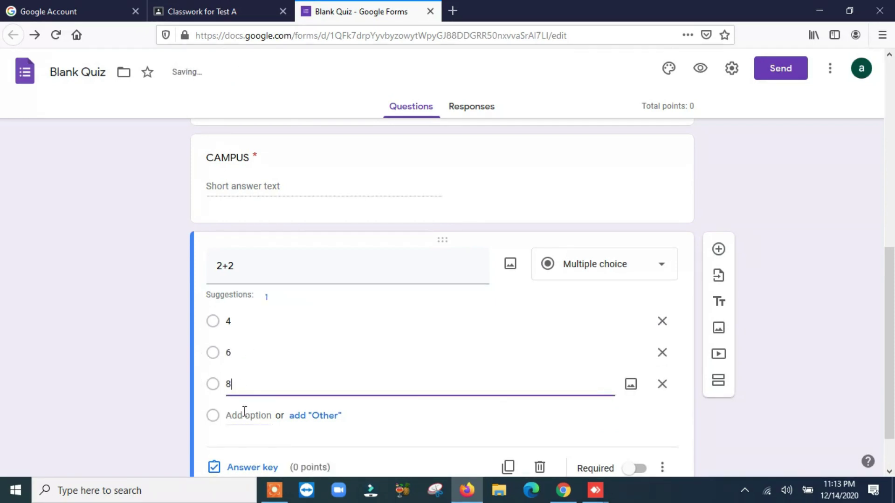
pyautogui.click(243, 412)
pyautogui.write('10')
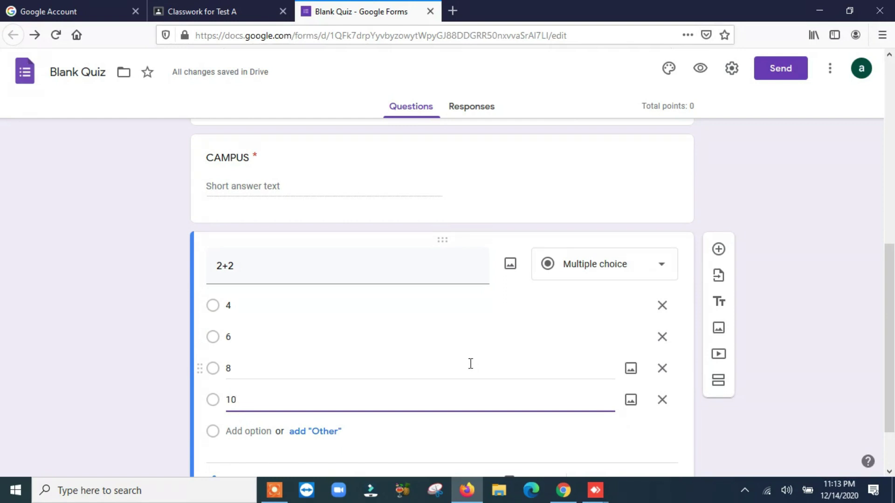
pyautogui.scroll(-2, 470, 364)
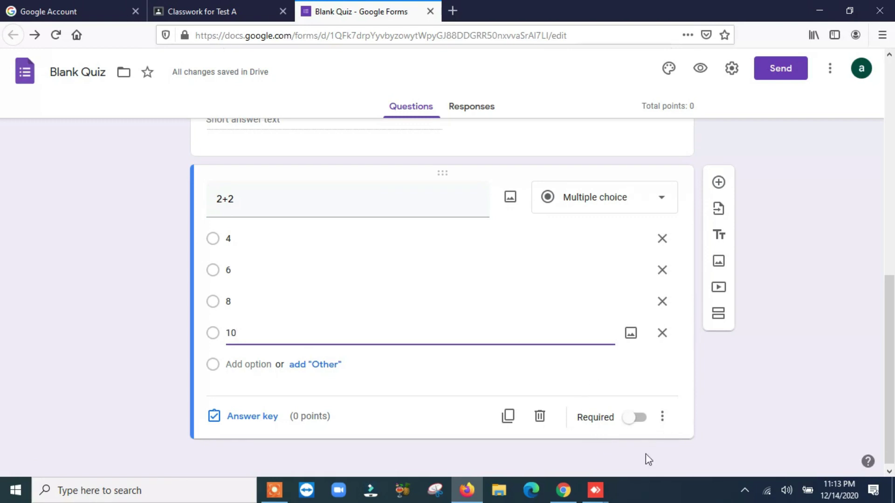
# Make the 2+2 question required and shuffle its option order.
pyautogui.click(640, 423)
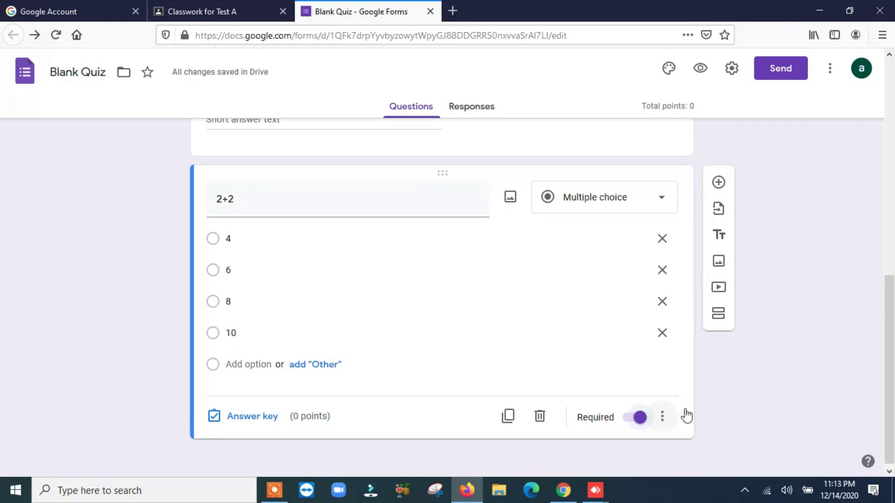
pyautogui.click(669, 423)
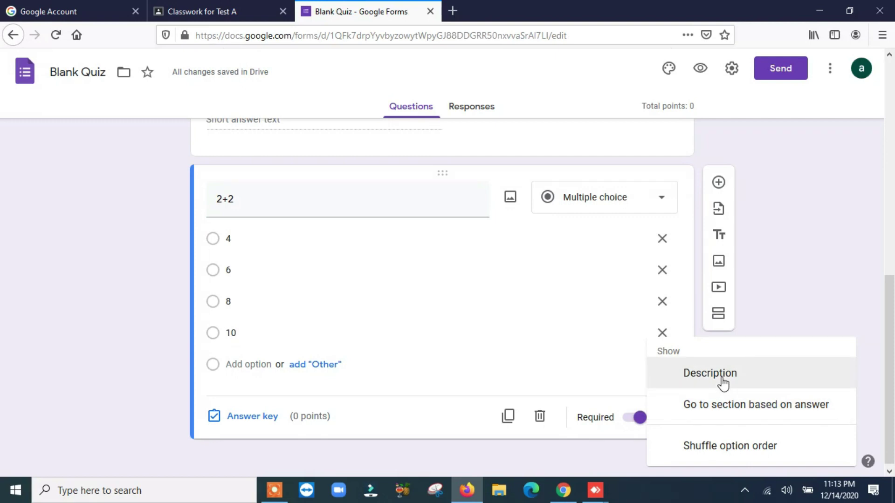
pyautogui.click(733, 454)
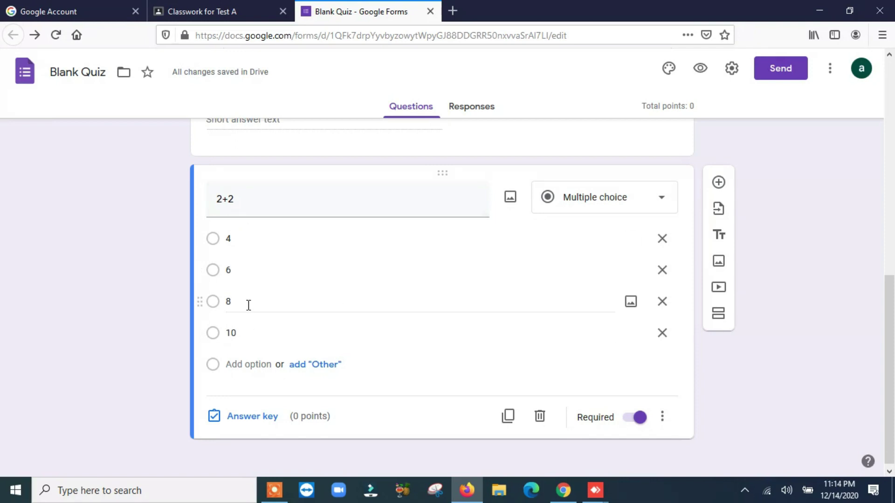
# Set 4 as the correct answer for 2+2, worth 1 point.
pyautogui.click(246, 426)
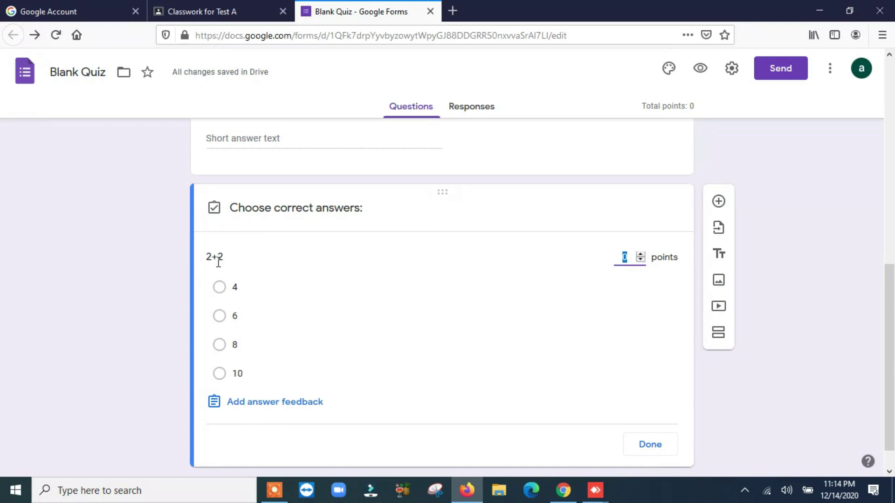
pyautogui.click(224, 289)
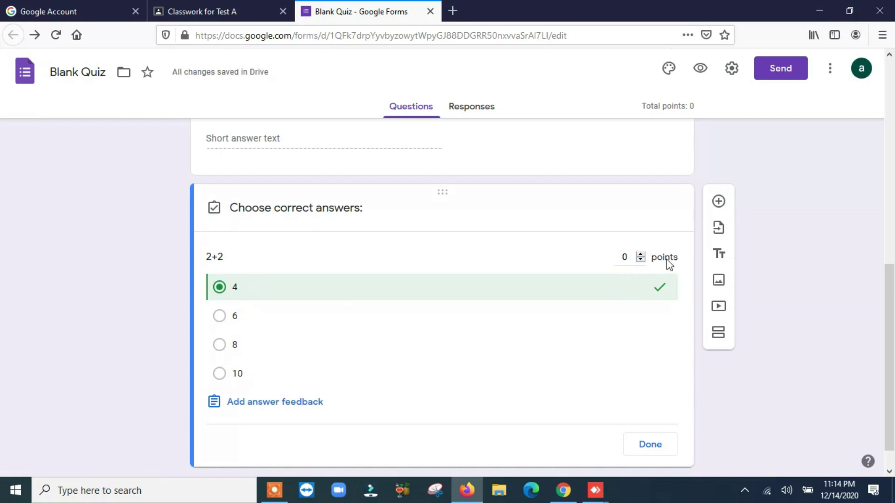
pyautogui.click(625, 256)
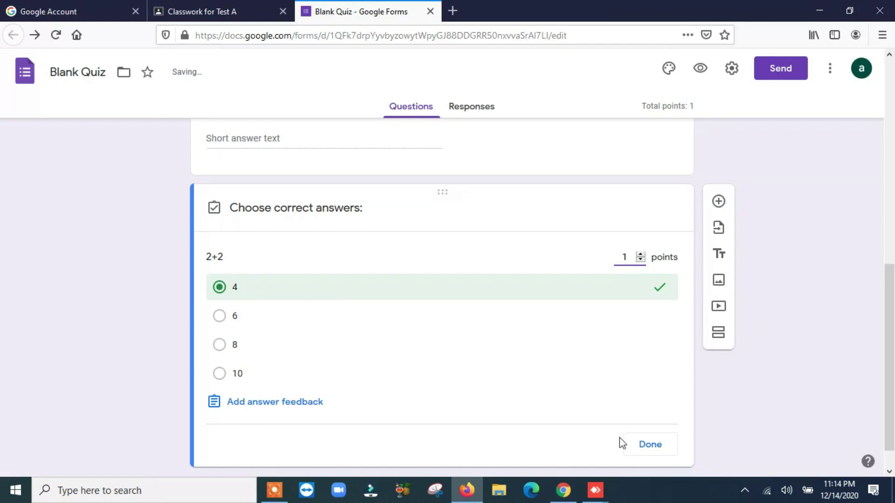
pyautogui.click(636, 444)
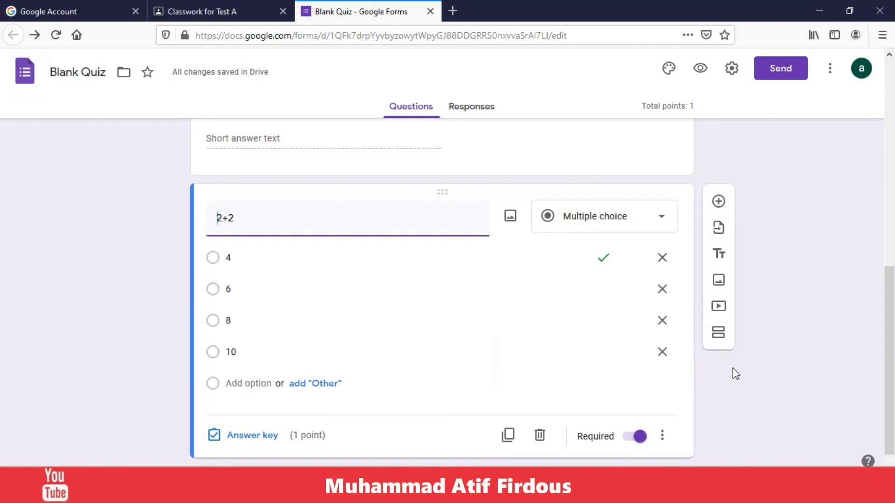
# Duplicate 2+2 into a 3+3 question and change its correct answer from 4 to 6.
pyautogui.click(508, 438)
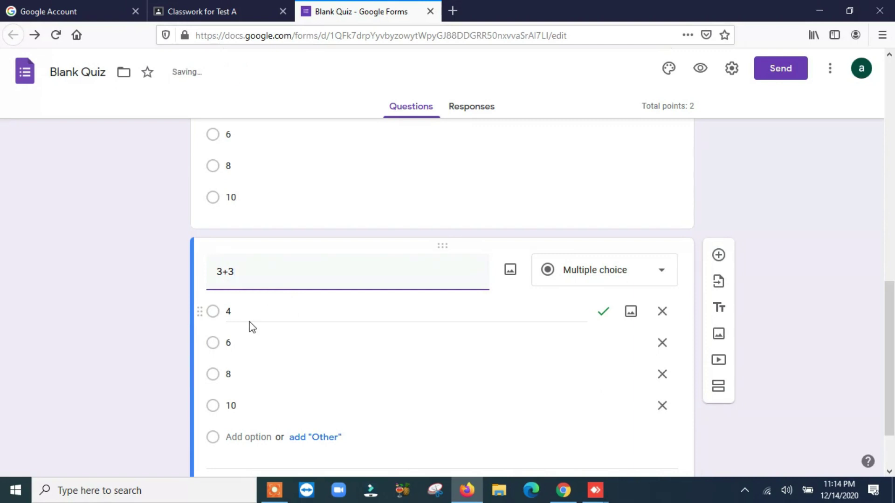
pyautogui.scroll(-3, 326, 372)
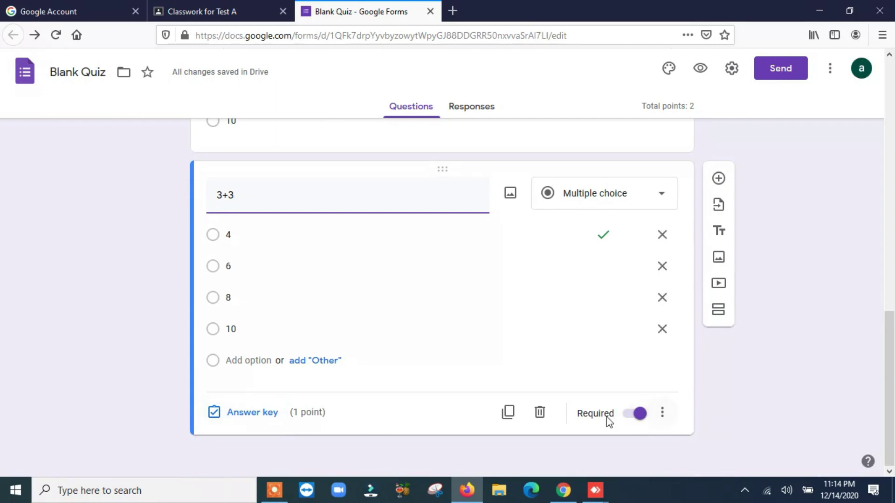
pyautogui.click(662, 413)
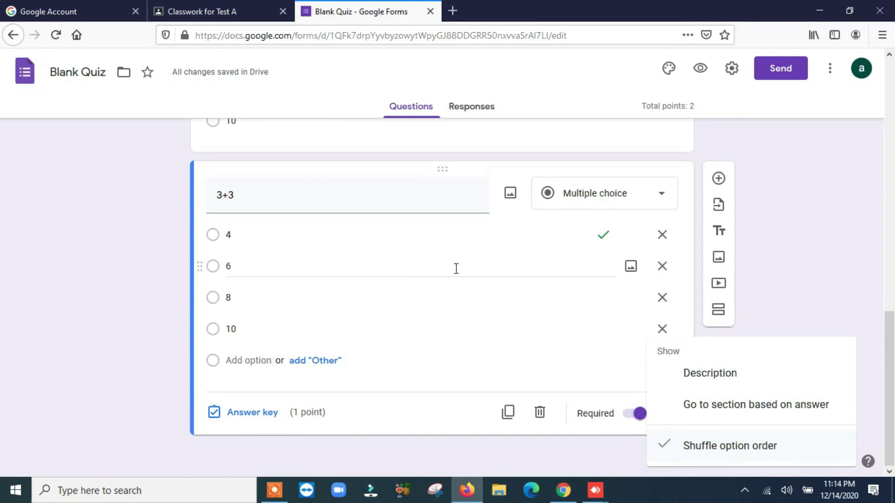
pyautogui.click(787, 212)
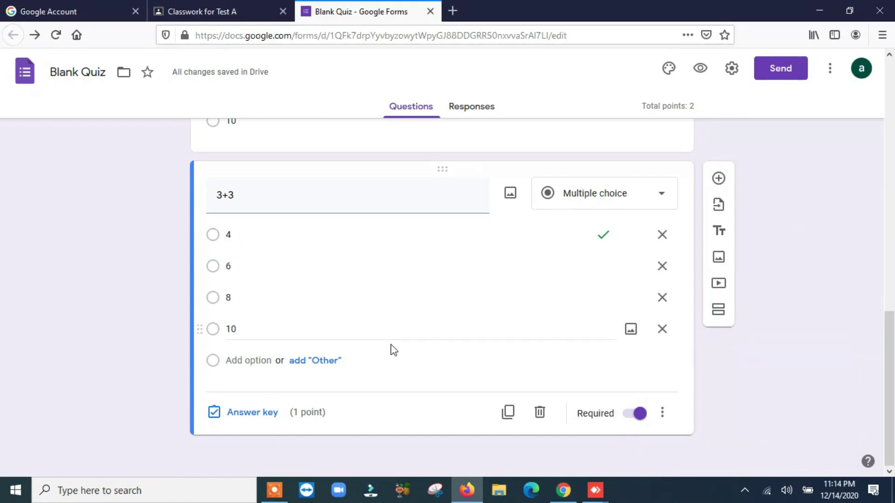
pyautogui.click(240, 419)
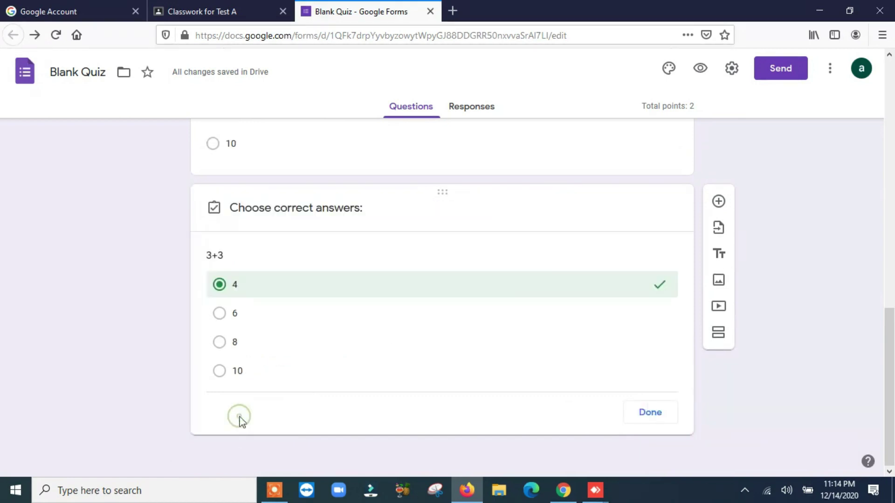
pyautogui.click(219, 317)
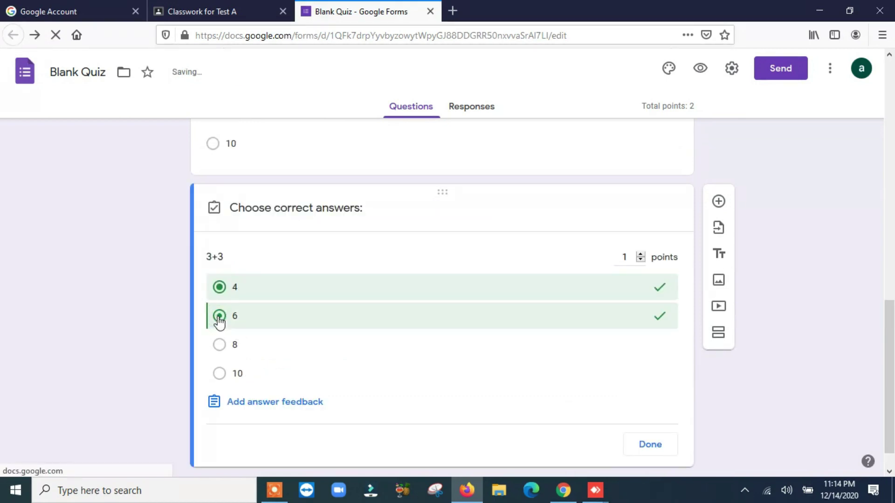
pyautogui.click(218, 287)
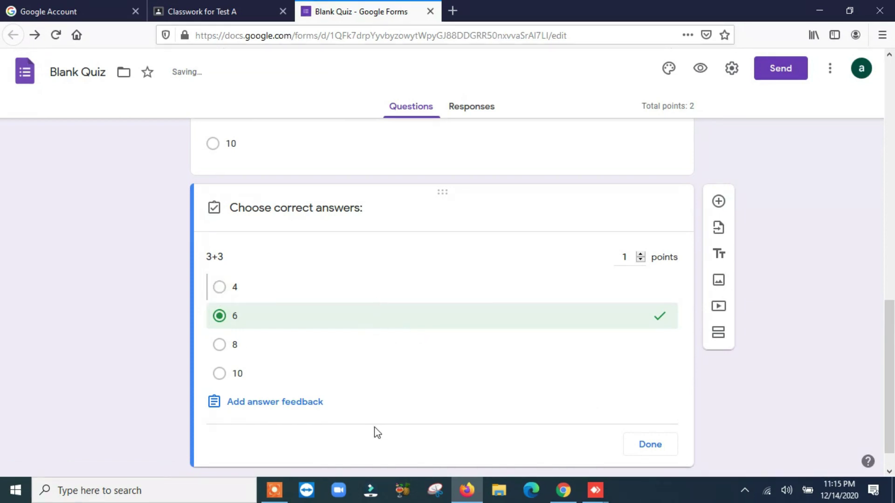
pyautogui.click(650, 445)
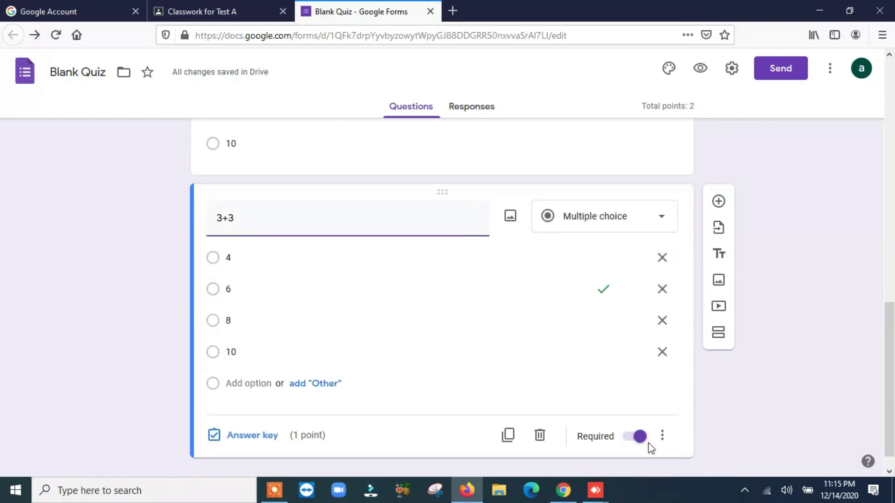
# Duplicate the 3+3 question, then minimize Firefox to show the desktop.
pyautogui.scroll(-1, 773, 432)
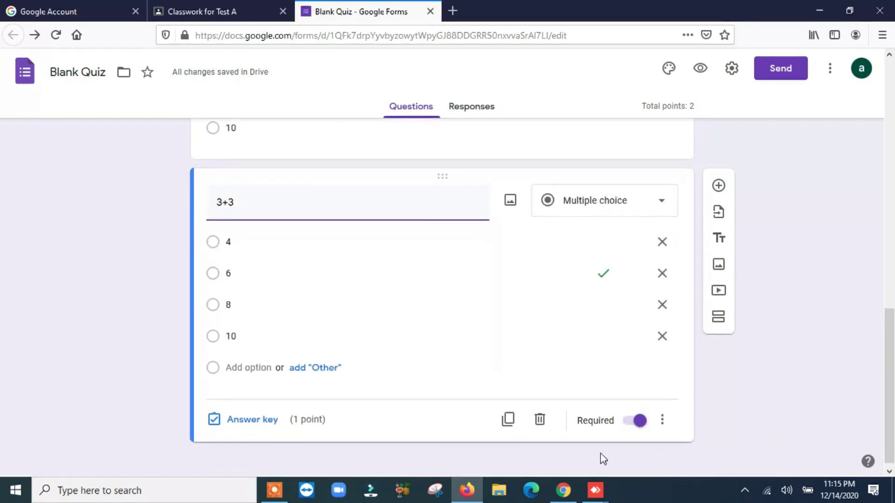
pyautogui.click(509, 419)
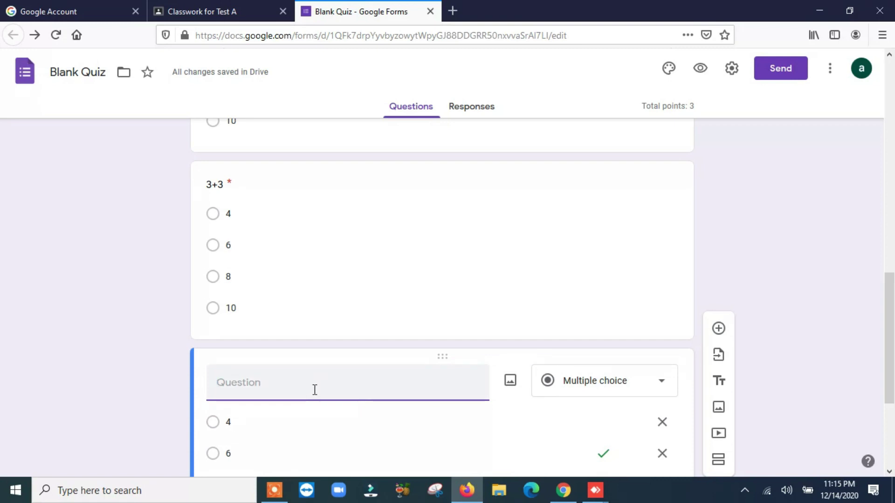
pyautogui.click(819, 10)
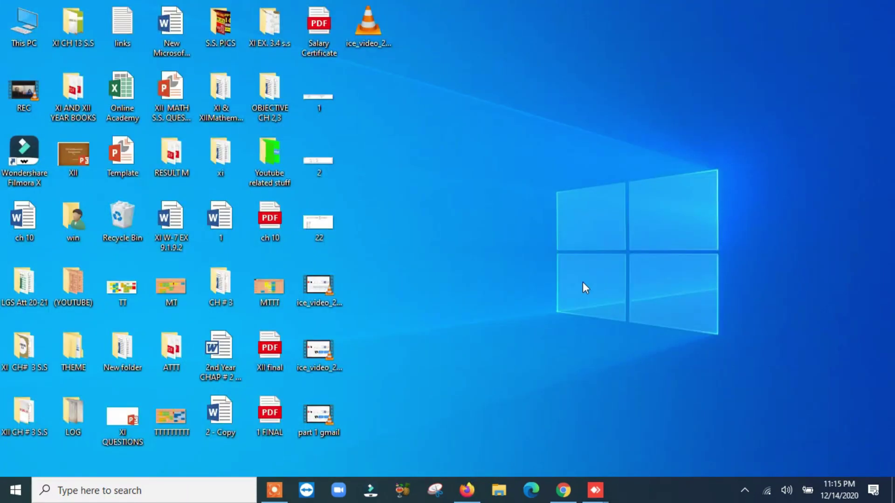
# Open the '2nd Year CHAP # 2 DIFFERENTIATION' document in Word, dismissing recovery and activation prompts.
pyautogui.doubleClick(226, 357)
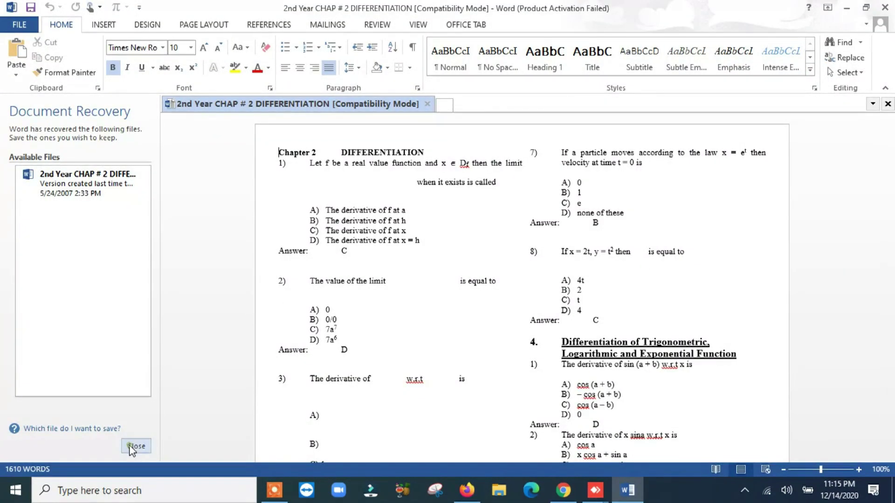
pyautogui.click(135, 446)
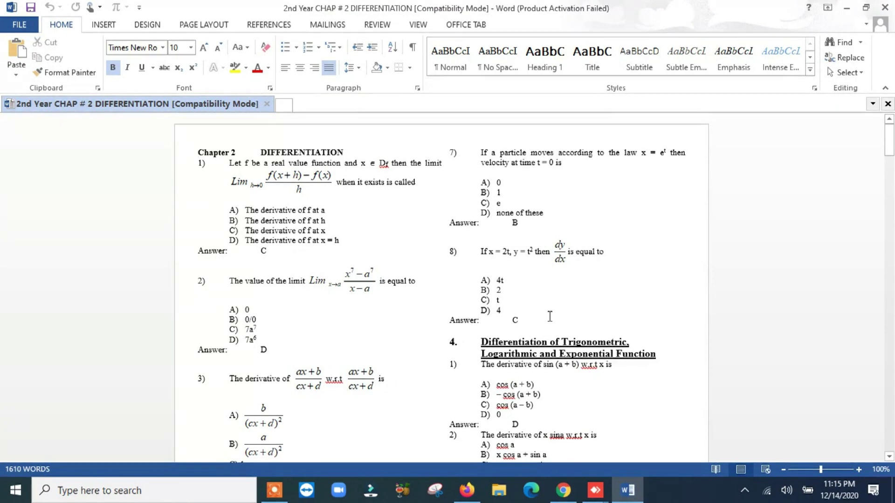
pyautogui.click(625, 275)
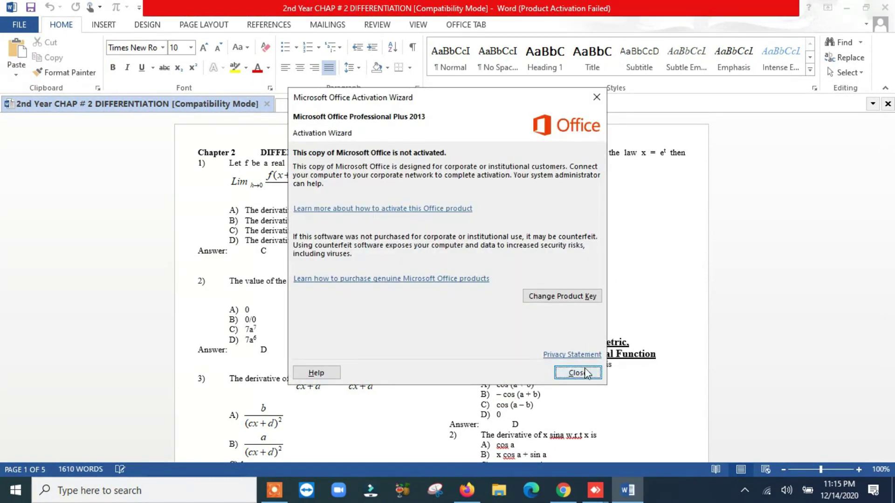
pyautogui.click(577, 373)
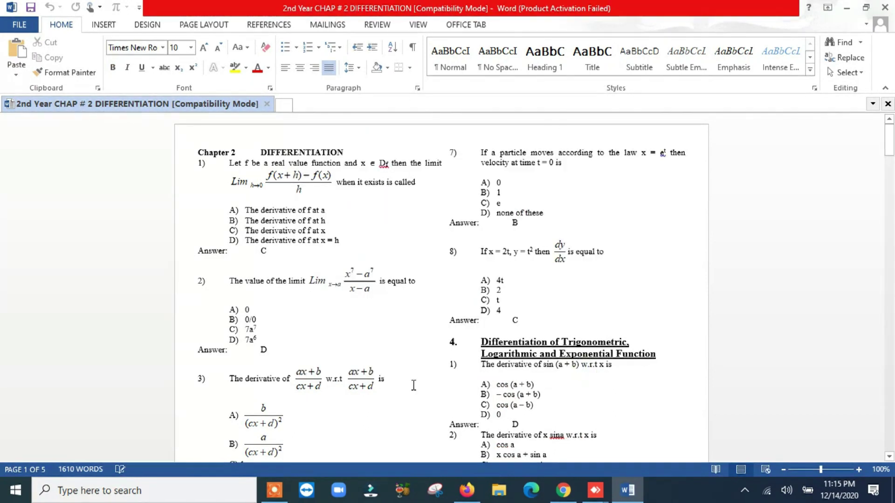
# Launch Snipping Tool from Windows search with 'SNI'.
pyautogui.click(189, 486)
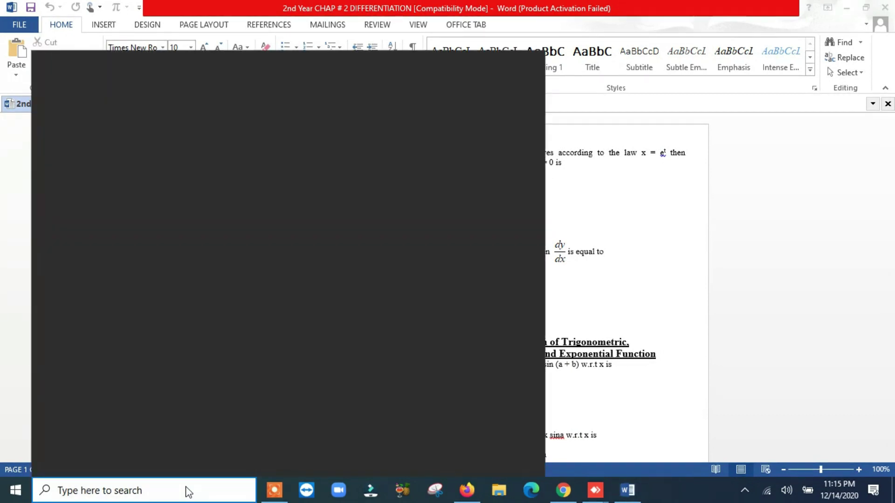
pyautogui.write('SN')
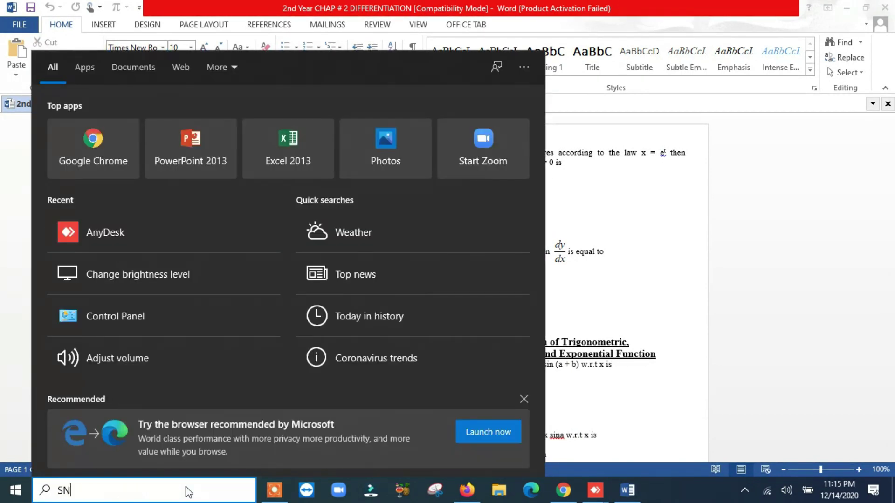
pyautogui.write('I')
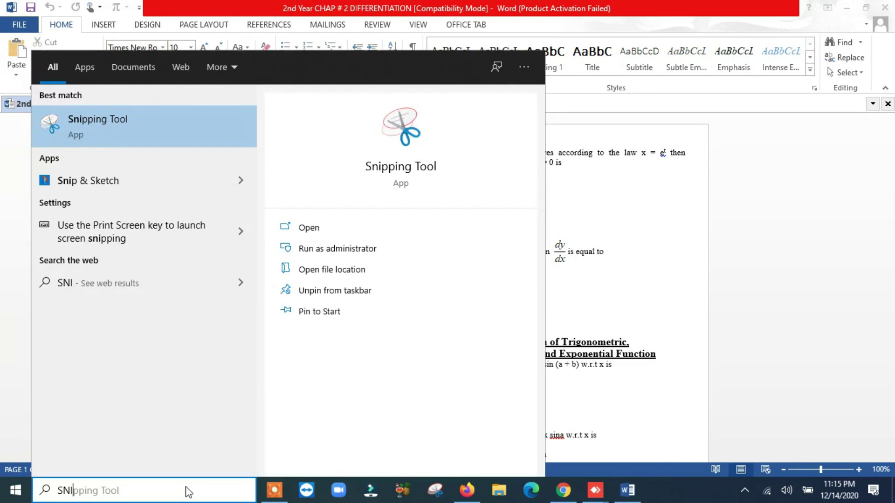
pyautogui.click(121, 134)
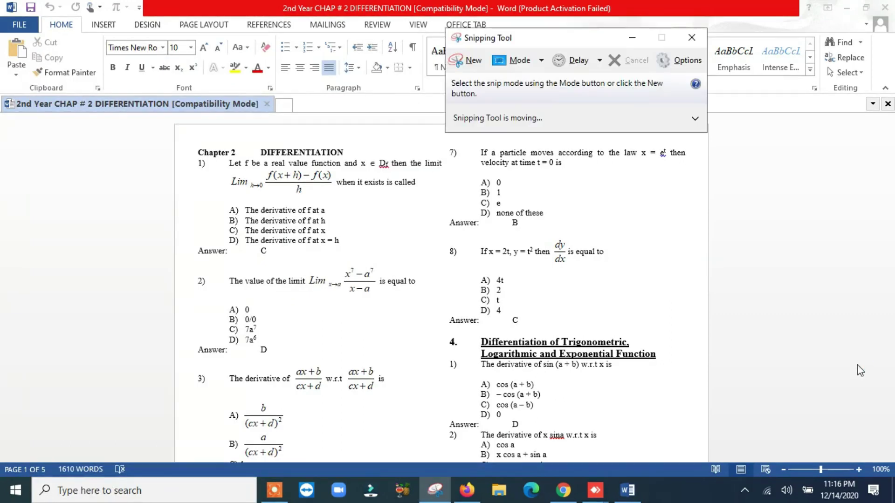
# Snip question 8 and its options from the Word chapter.
pyautogui.click(460, 59)
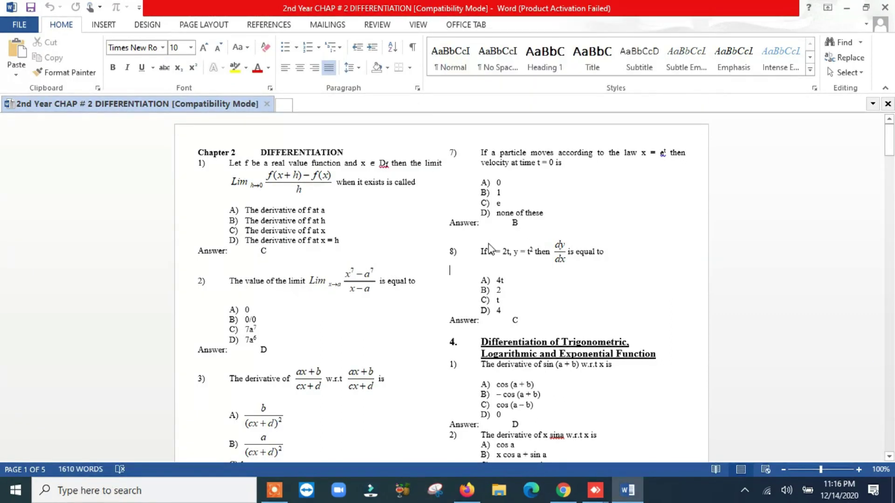
pyautogui.moveTo(468, 241); pyautogui.dragTo(650, 319)
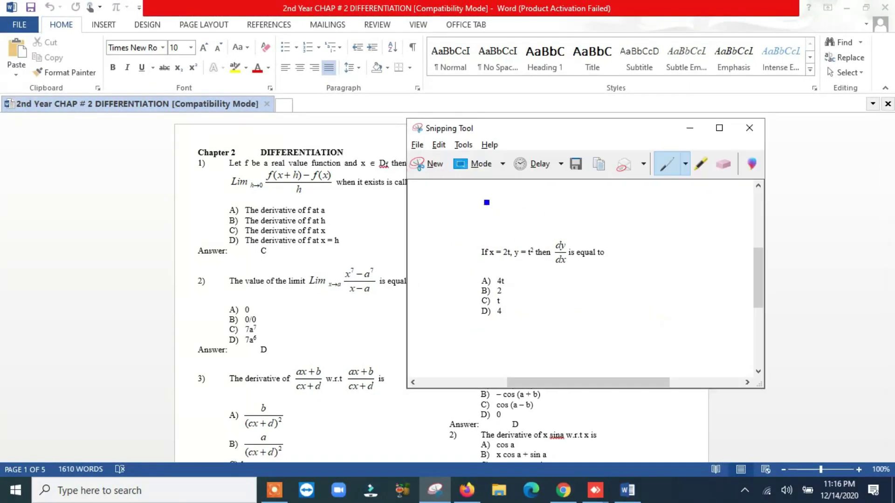
pyautogui.click(576, 165)
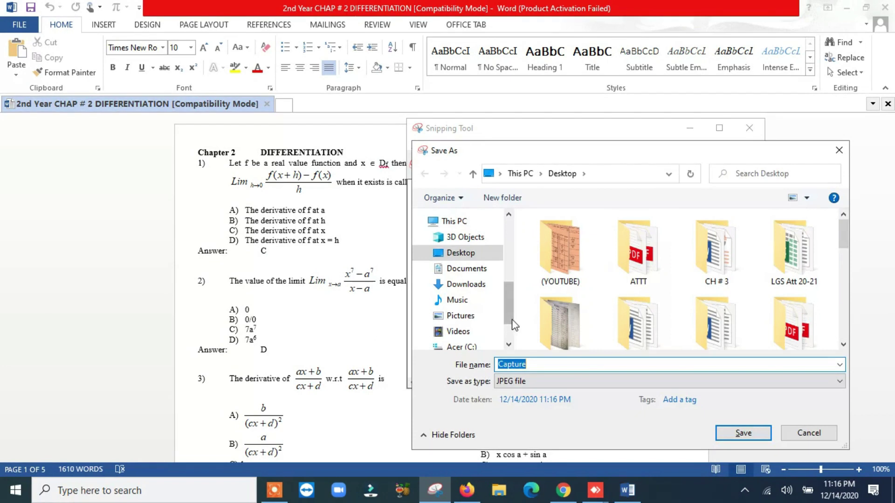
# Save the snip as JPEG '1' inside a new Desktop folder named TEST ALI.
pyautogui.scroll(5, 511, 320)
pyautogui.click(462, 244)
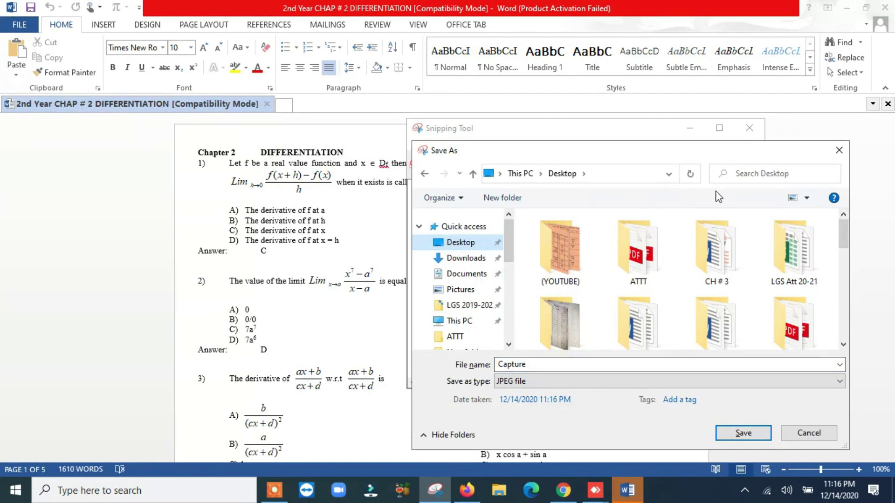
pyautogui.click(502, 198)
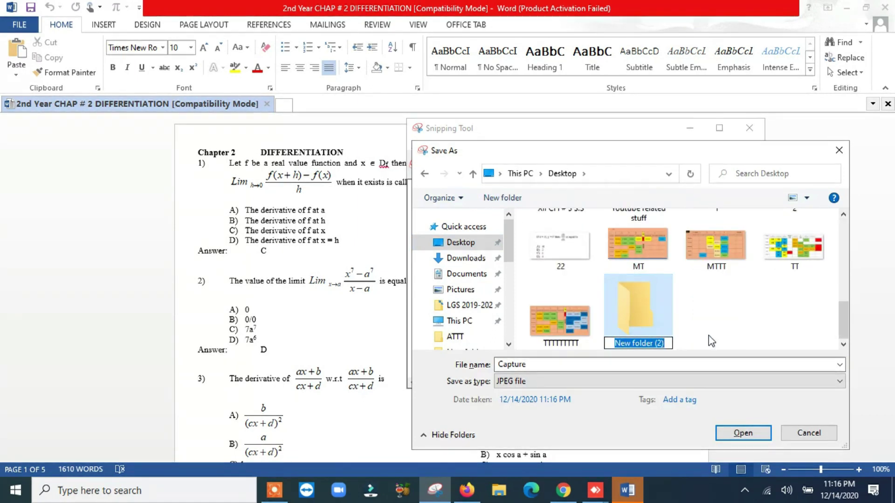
pyautogui.write('TEST ALI')
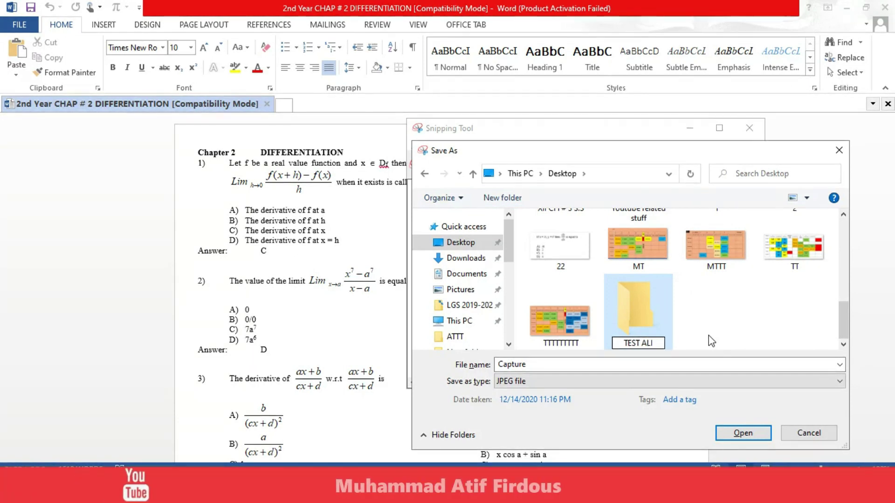
pyautogui.doubleClick(628, 301)
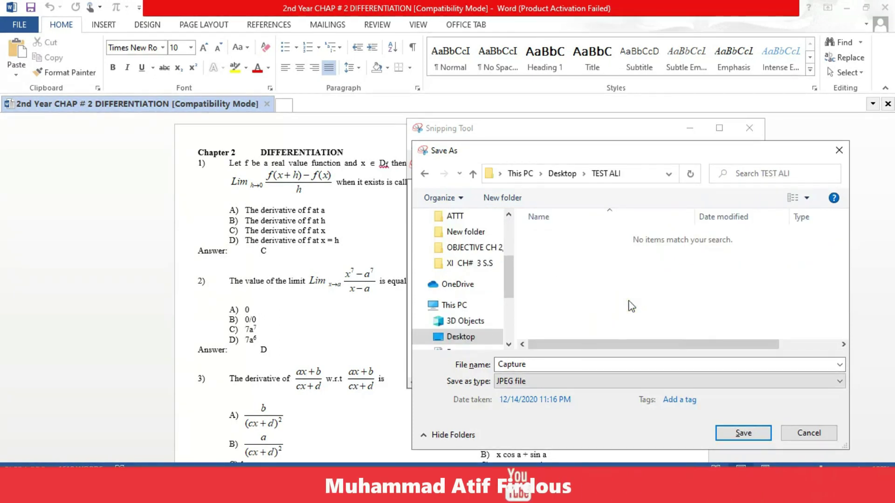
pyautogui.doubleClick(555, 364)
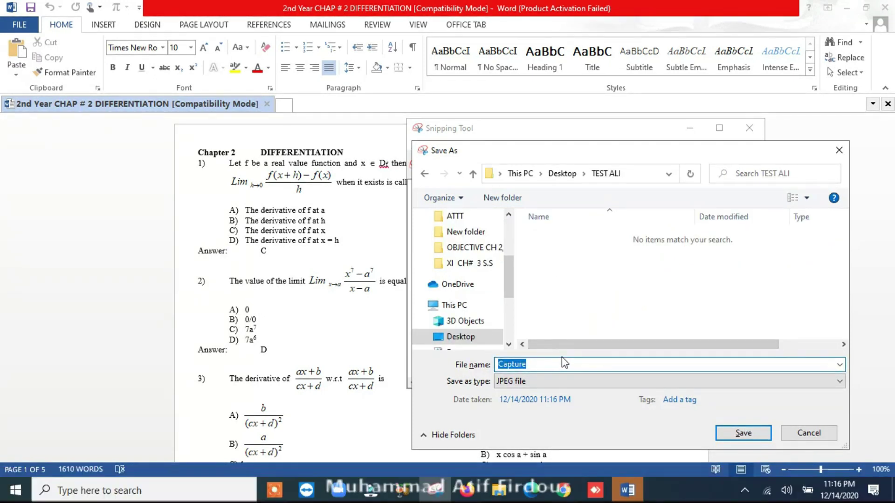
pyautogui.write('1')
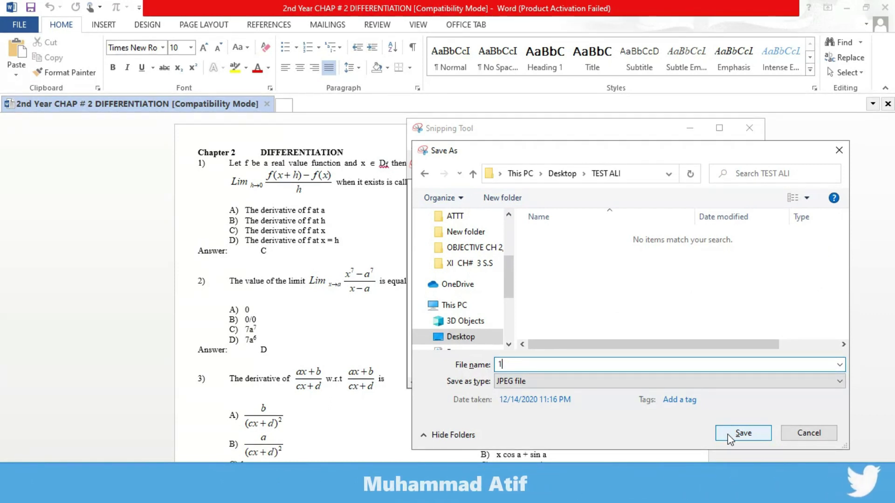
pyautogui.click(742, 433)
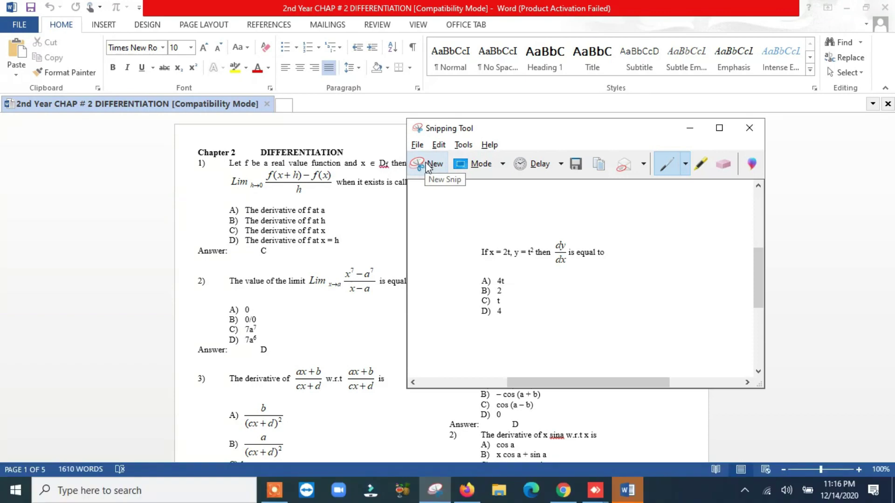
pyautogui.click(427, 168)
# Snip question 2 with its options, save it as '2' in TEST ALI, then minimize Snipping Tool and Word.
pyautogui.moveTo(214, 267); pyautogui.dragTo(433, 346)
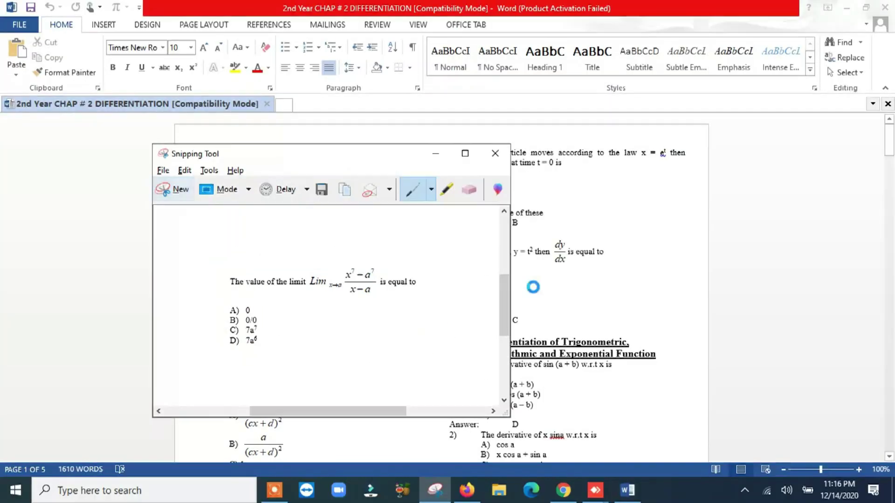
pyautogui.click(321, 189)
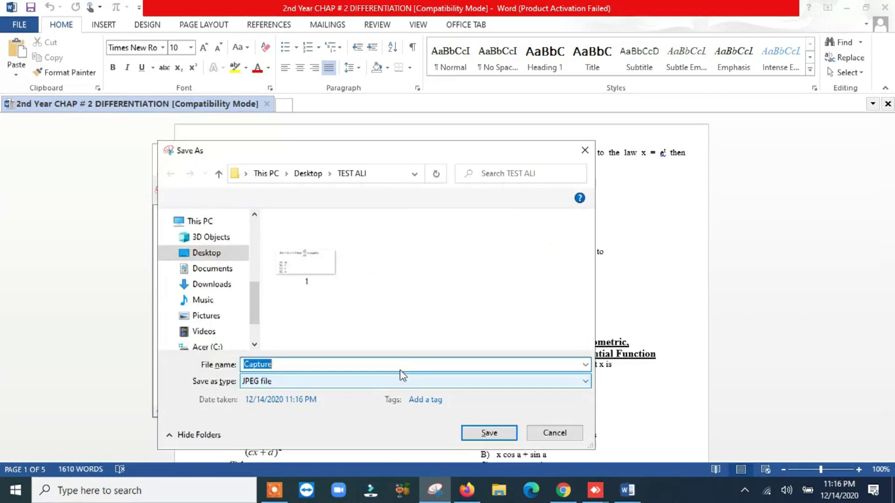
pyautogui.write('2')
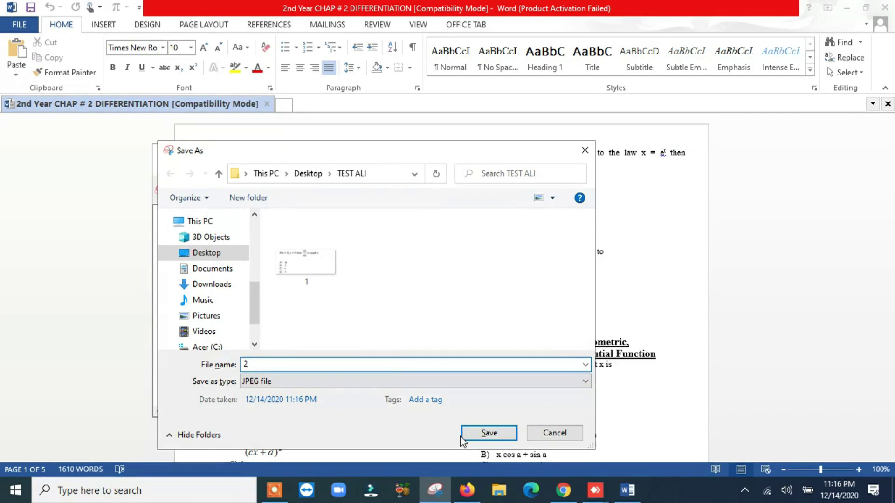
pyautogui.click(481, 434)
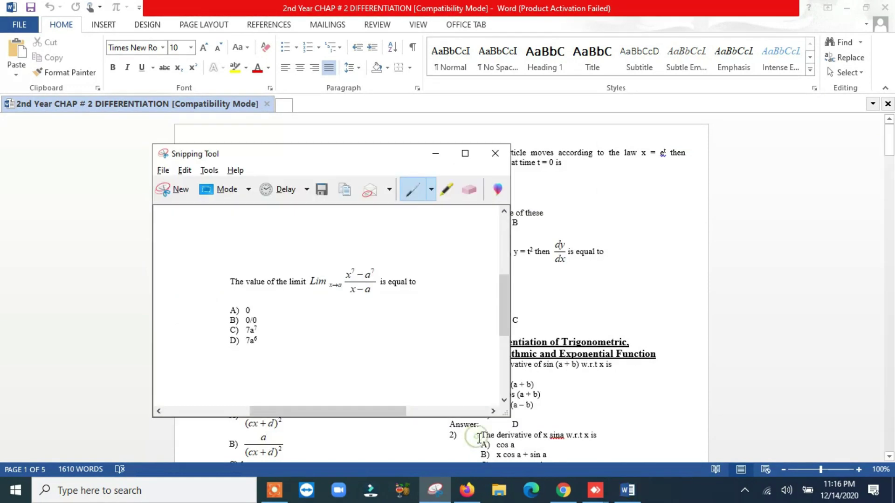
pyautogui.click(435, 155)
pyautogui.click(846, 8)
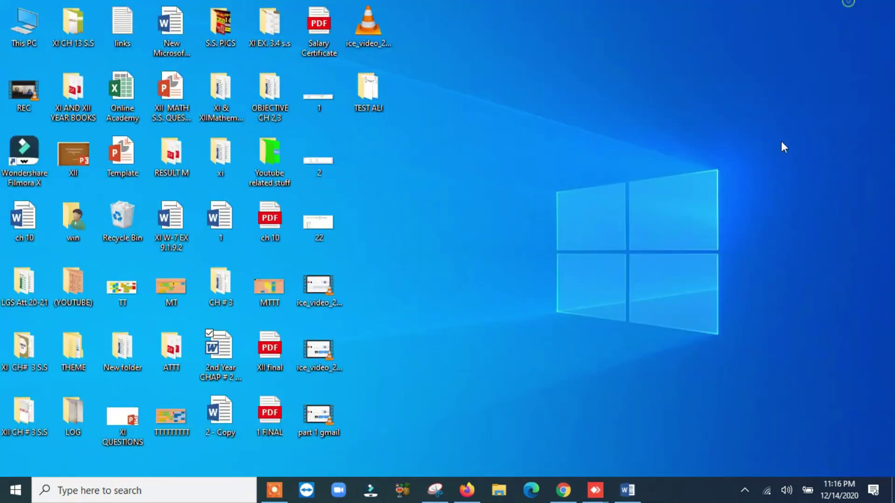
# Upload image file '1' from the TEST ALI folder into the new question below 3+3.
pyautogui.click(466, 490)
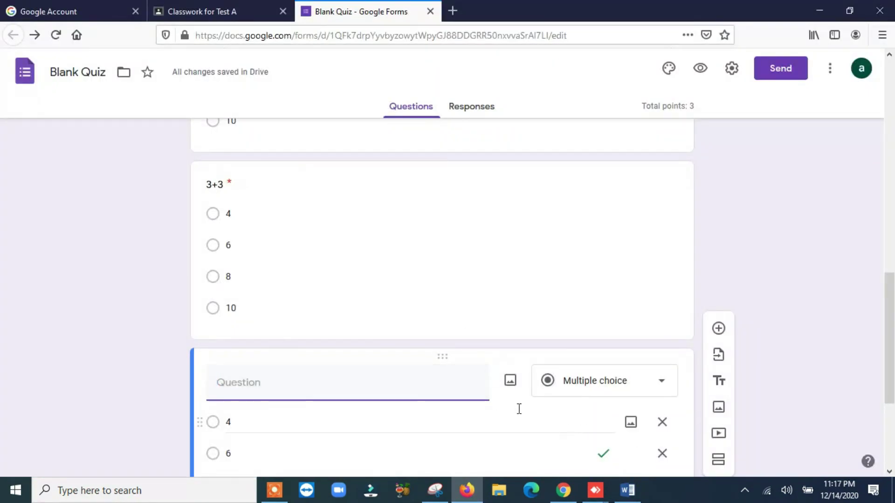
pyautogui.click(511, 381)
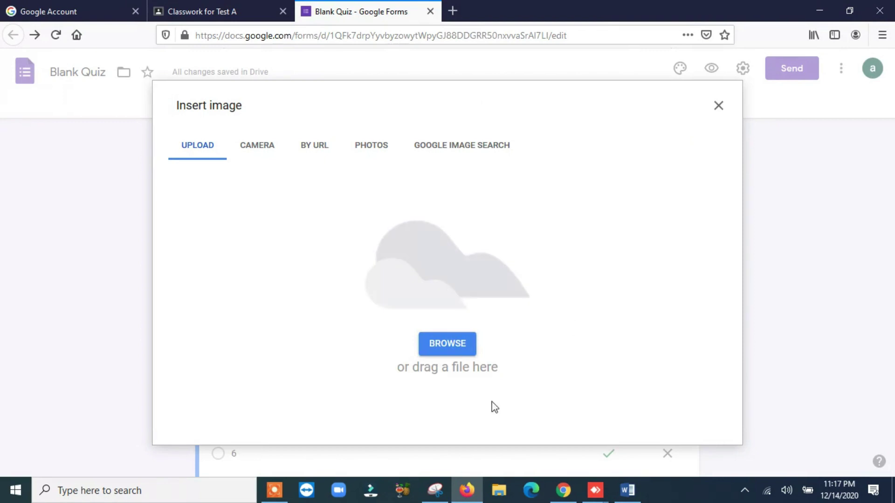
pyautogui.click(454, 345)
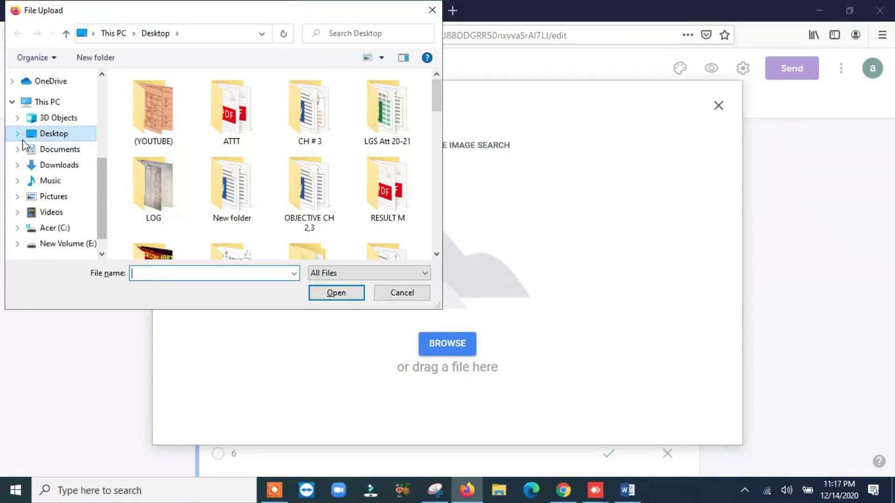
pyautogui.moveTo(437, 102); pyautogui.dragTo(441, 123)
pyautogui.doubleClick(222, 192)
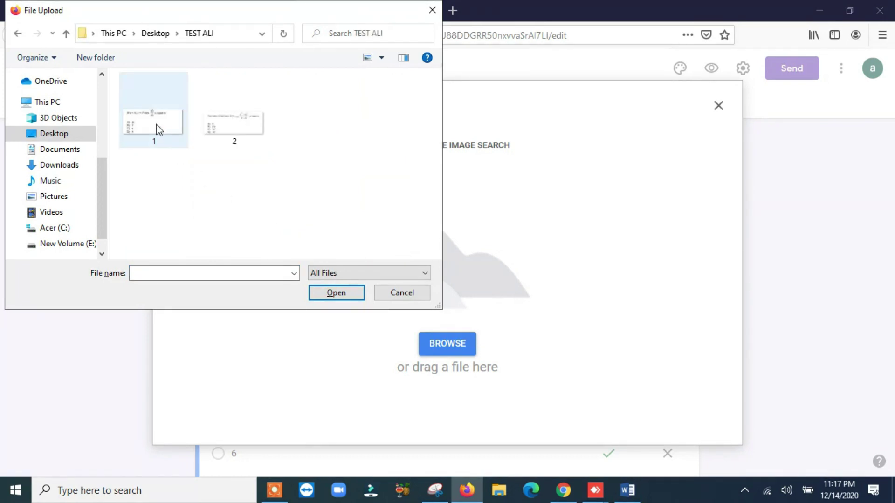
pyautogui.click(158, 129)
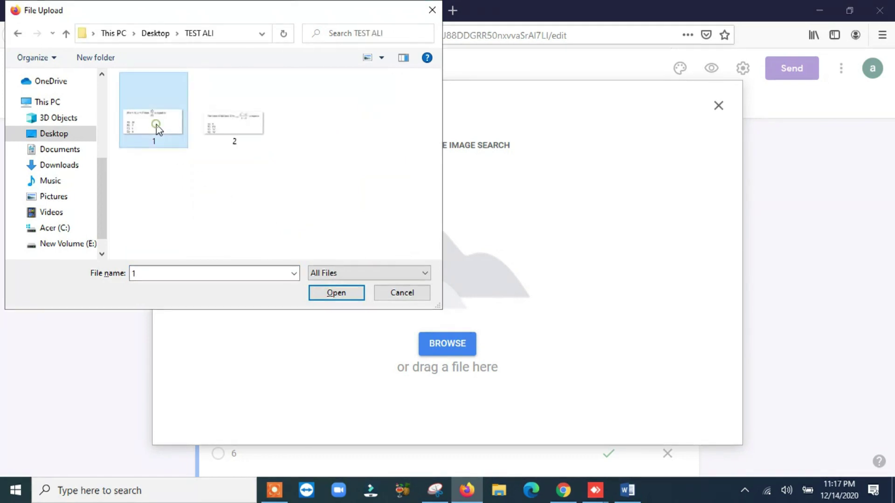
pyautogui.click(338, 294)
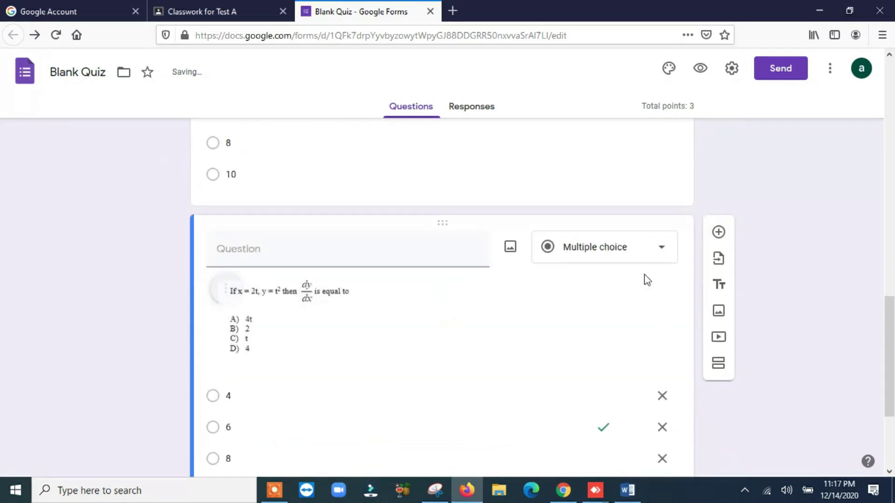
# Rename the dy/dx question's four answer options to A, B, C and D.
pyautogui.scroll(-2, 309, 295)
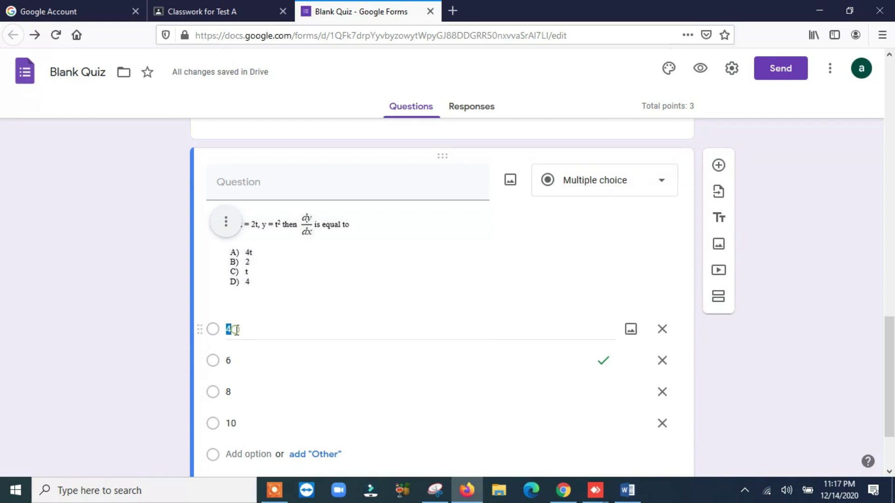
pyautogui.write('A')
pyautogui.click(236, 362)
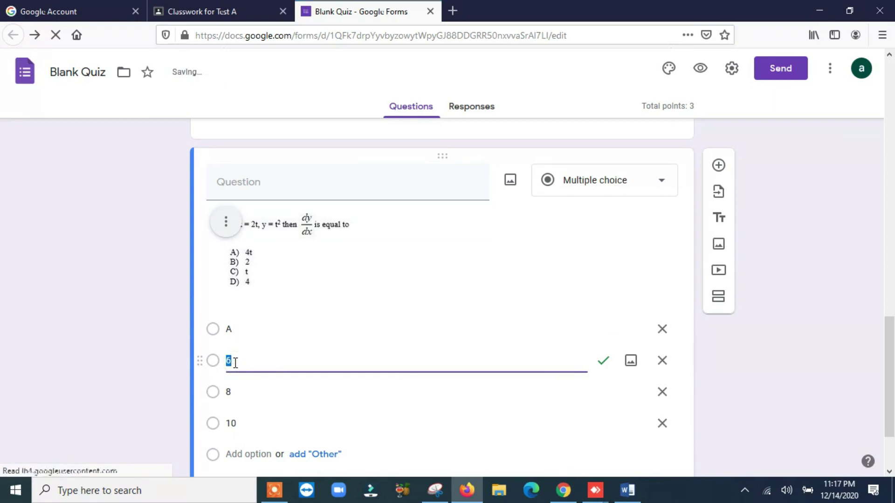
pyautogui.click(233, 390)
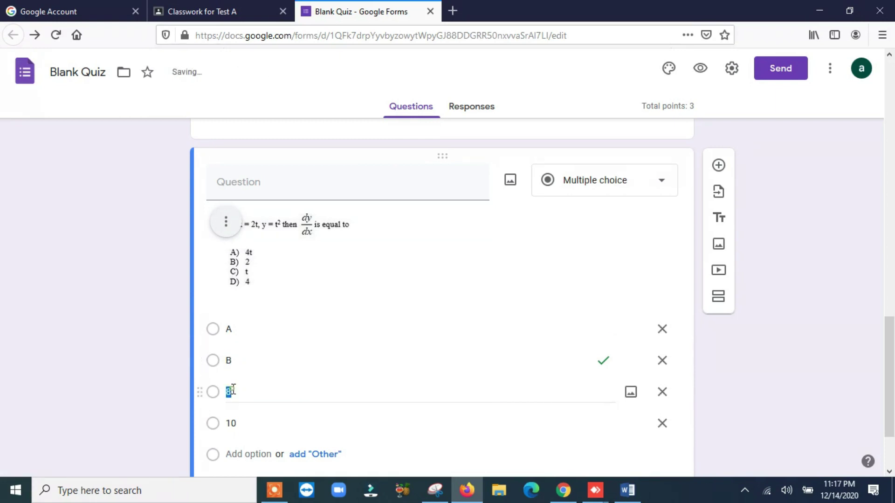
pyautogui.write('C')
pyautogui.click(237, 422)
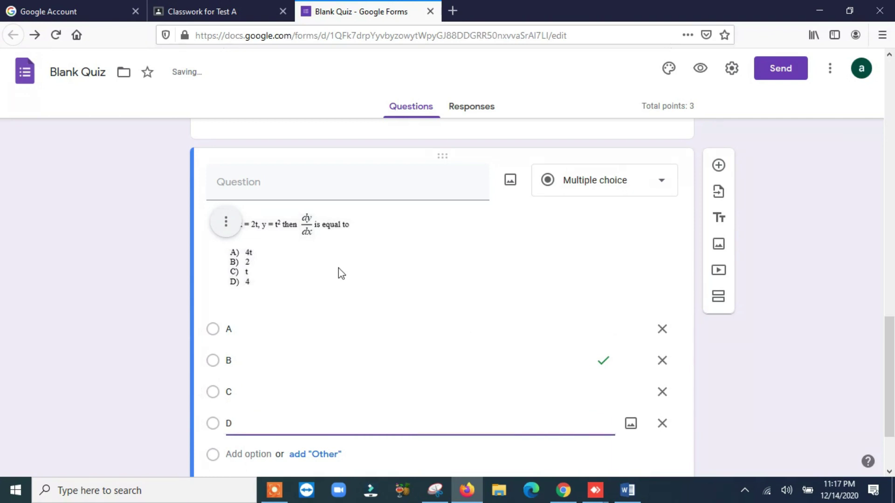
pyautogui.scroll(-2, 331, 409)
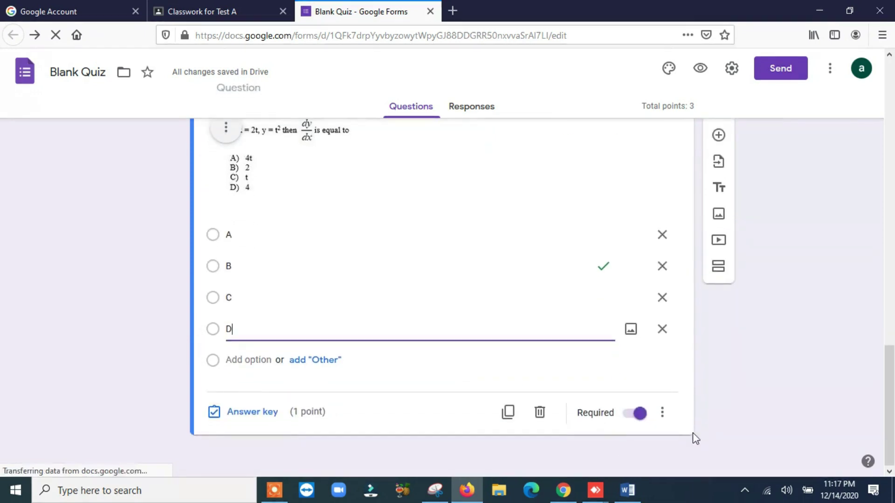
# Check the dy/dx question's answer key and close it with Done.
pyautogui.click(247, 412)
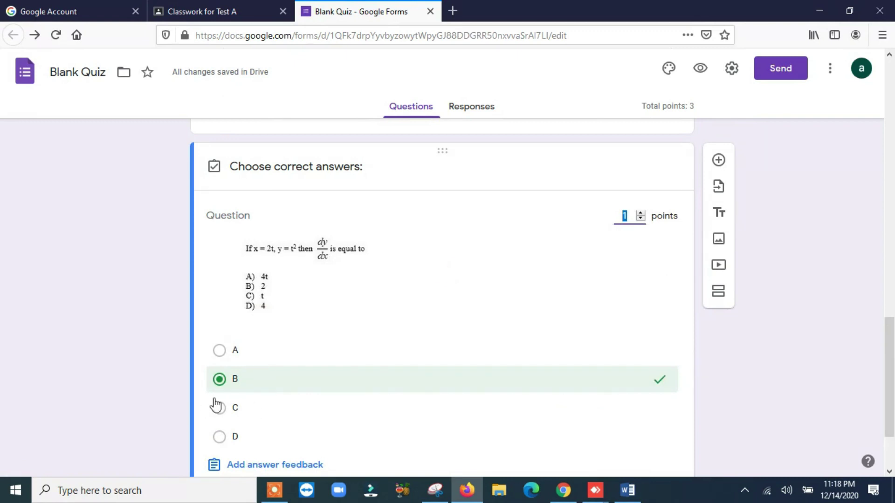
pyautogui.scroll(-2, 515, 386)
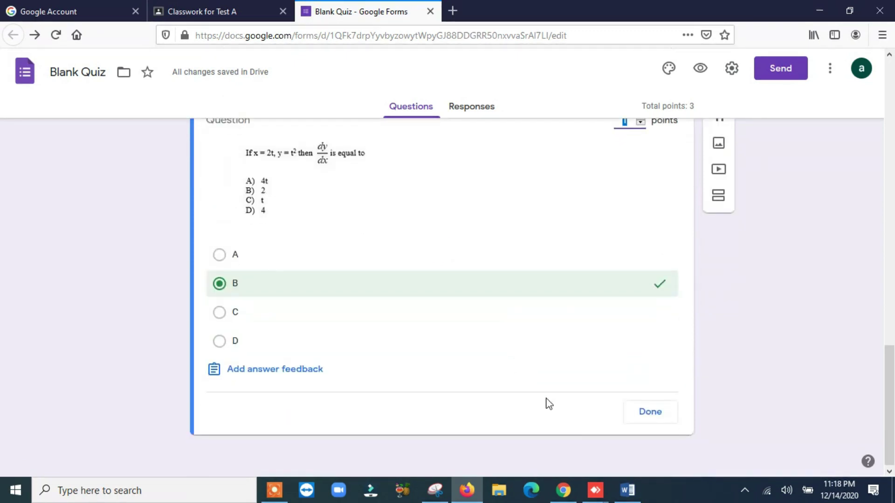
pyautogui.click(660, 415)
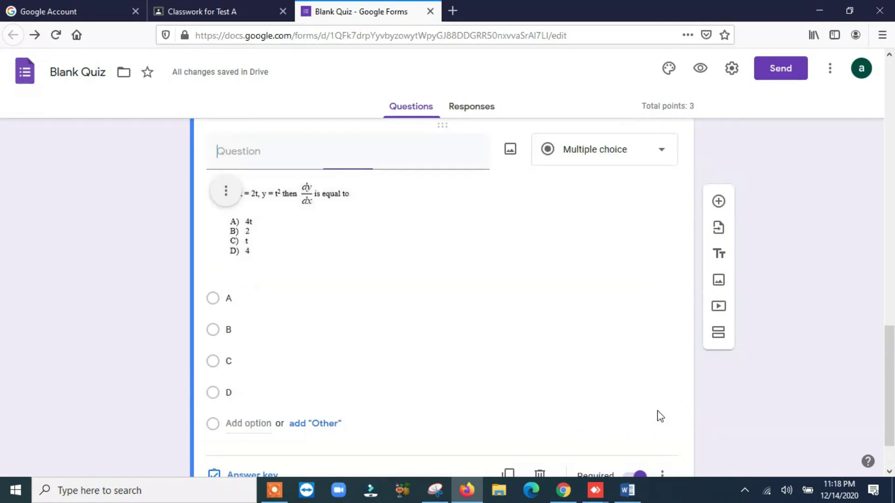
pyautogui.scroll(-2, 731, 322)
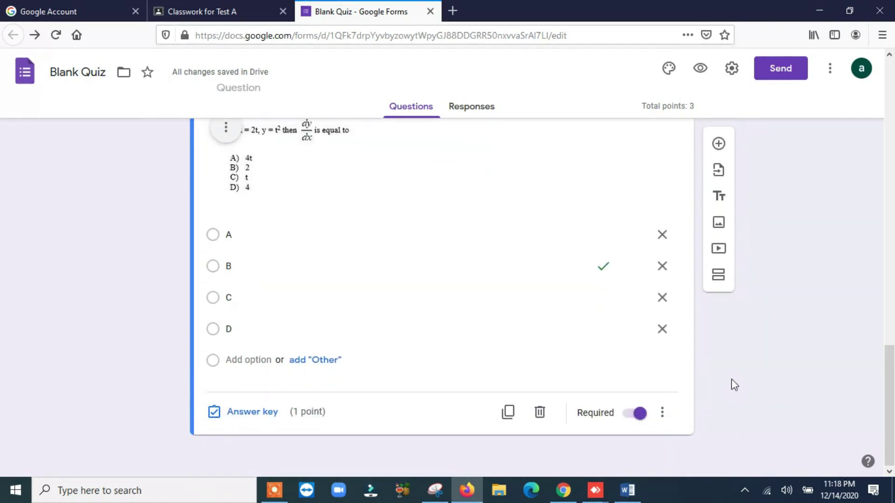
pyautogui.scroll(3, 731, 385)
pyautogui.scroll(-3, 731, 385)
# Duplicate the dy/dx question, inspect the copy's image options, then delete the copy.
pyautogui.click(507, 412)
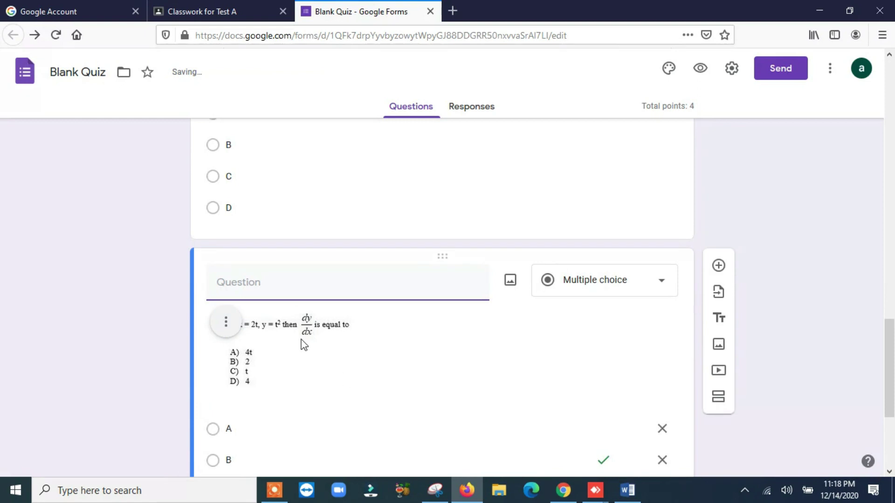
pyautogui.click(221, 323)
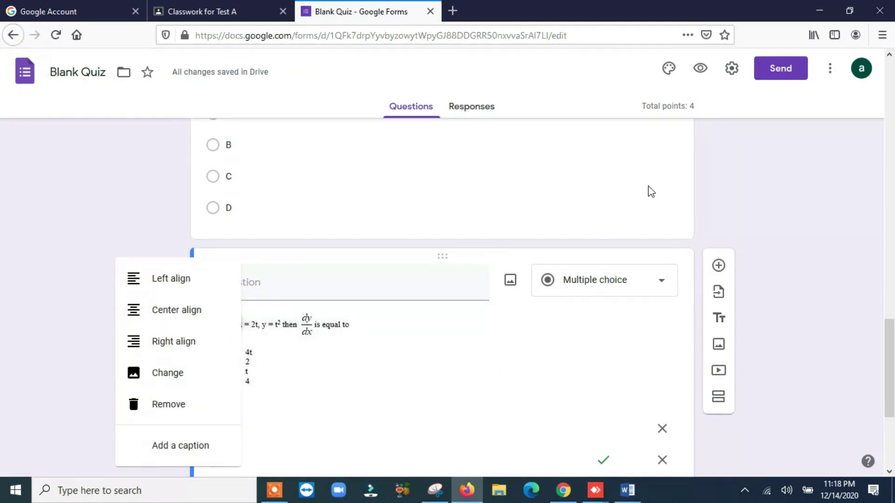
pyautogui.click(647, 188)
pyautogui.scroll(-4, 326, 335)
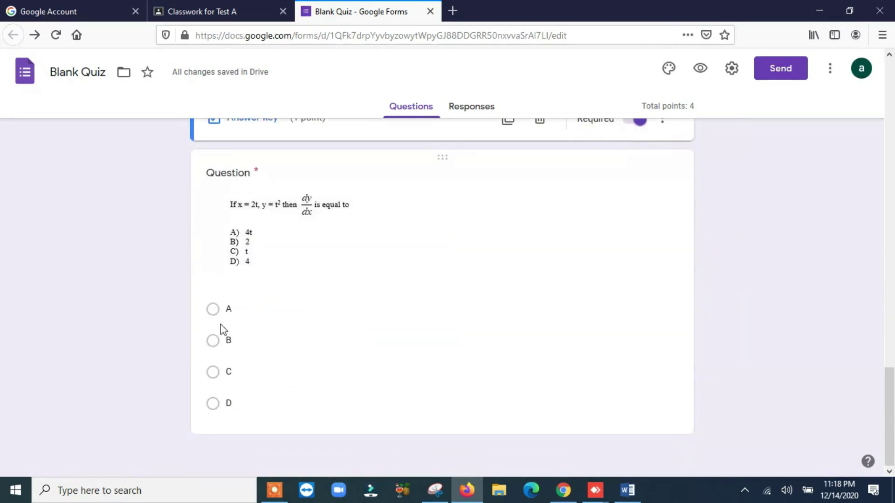
pyautogui.click(243, 234)
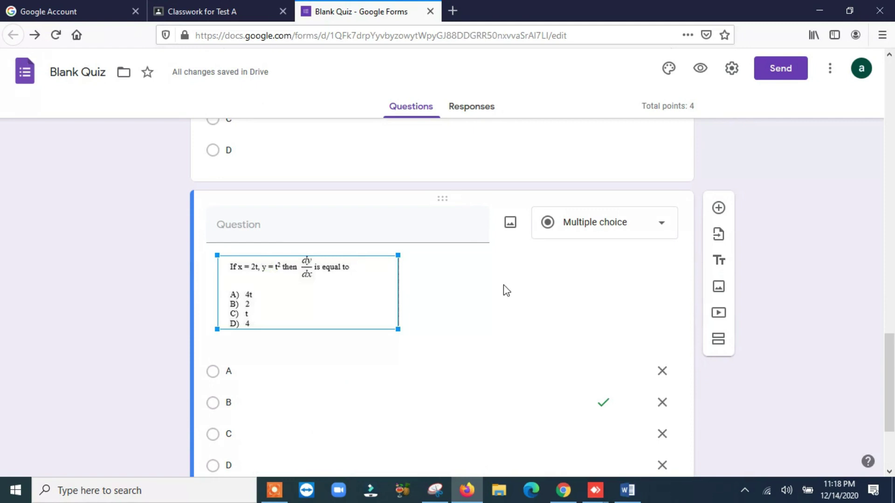
pyautogui.scroll(-3, 512, 326)
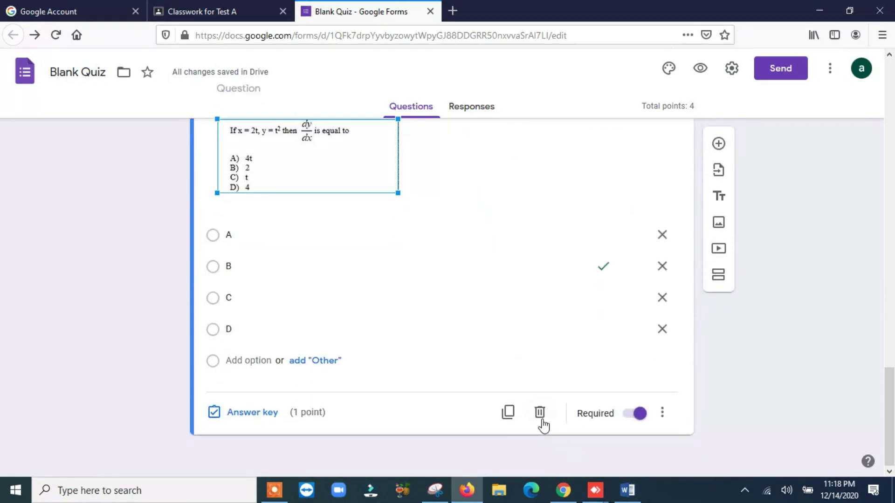
pyautogui.click(540, 419)
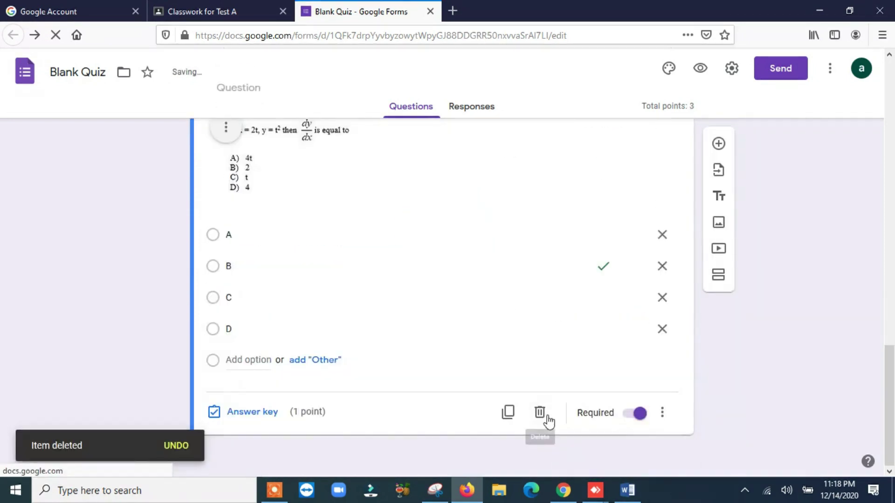
# Duplicate the dy/dx question again and replace the copy's image with file '2' from TEST ALI.
pyautogui.click(508, 413)
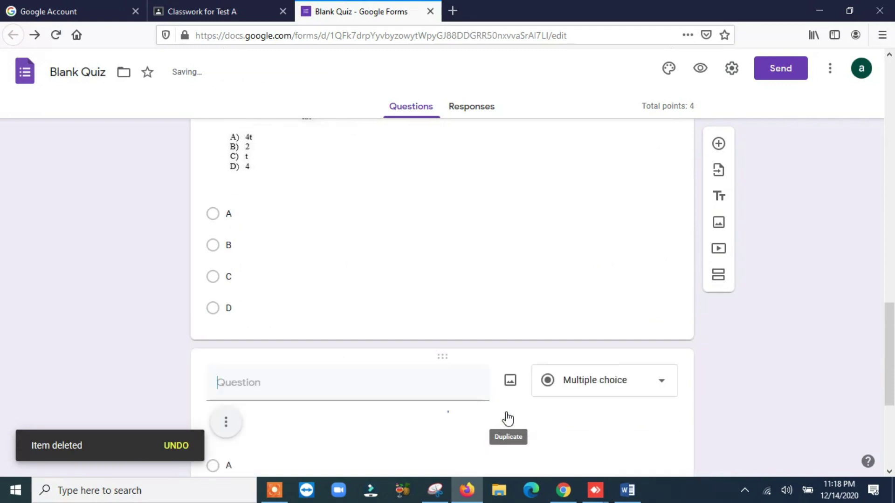
pyautogui.click(226, 425)
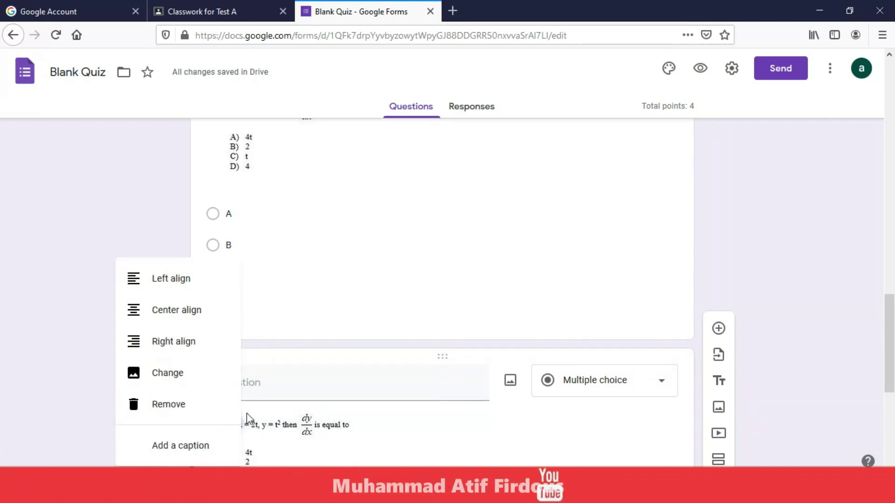
pyautogui.click(189, 385)
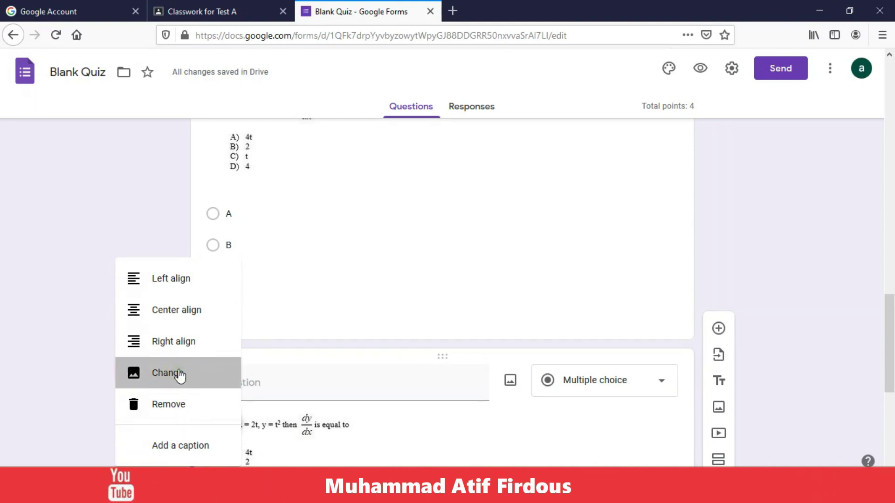
pyautogui.click(179, 374)
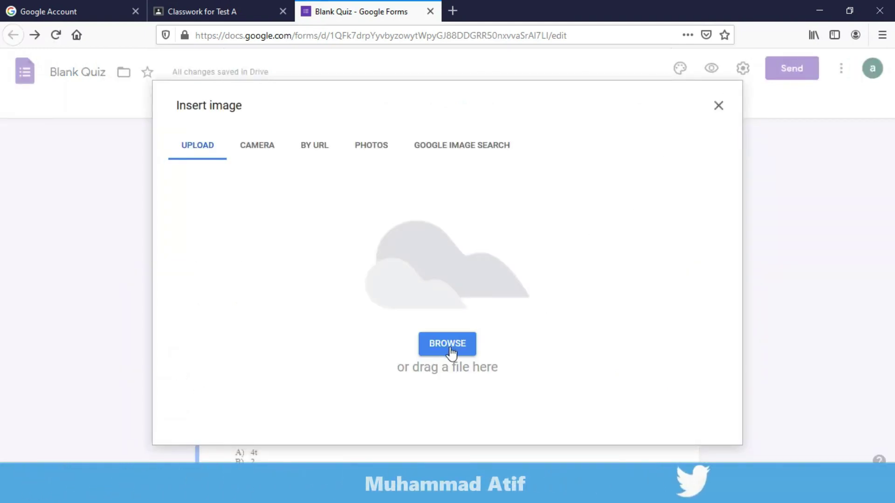
pyautogui.click(448, 347)
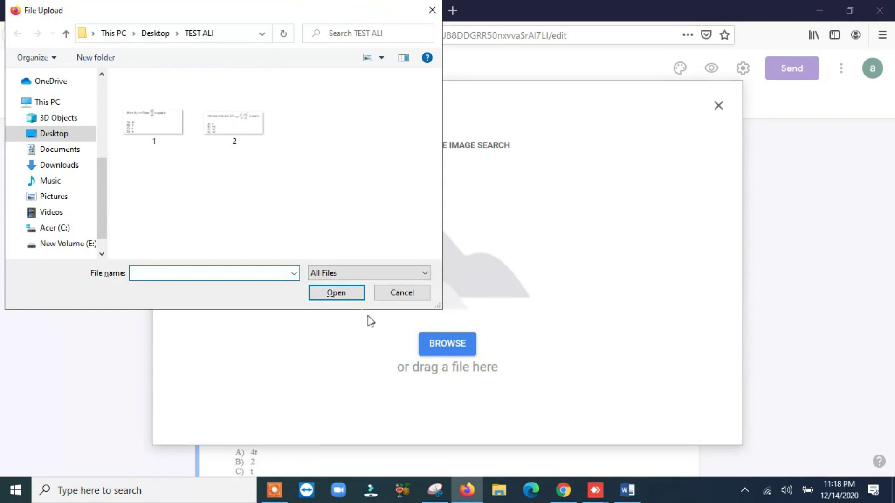
pyautogui.click(229, 120)
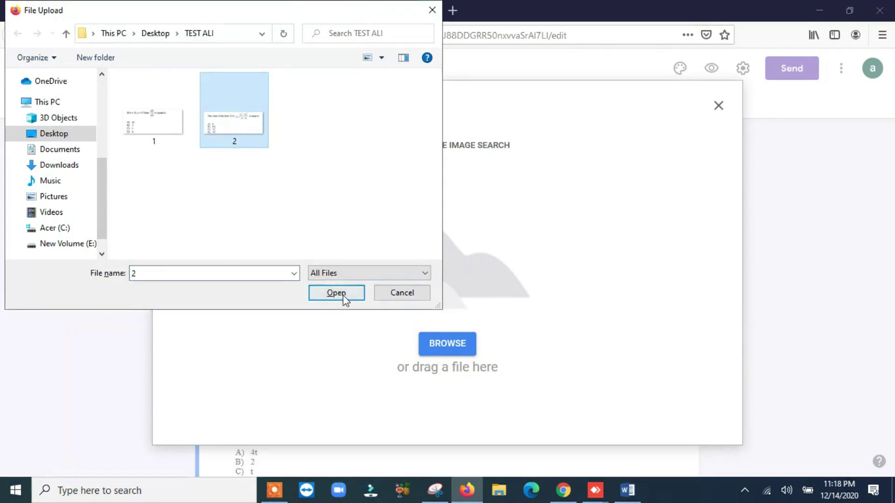
pyautogui.click(341, 296)
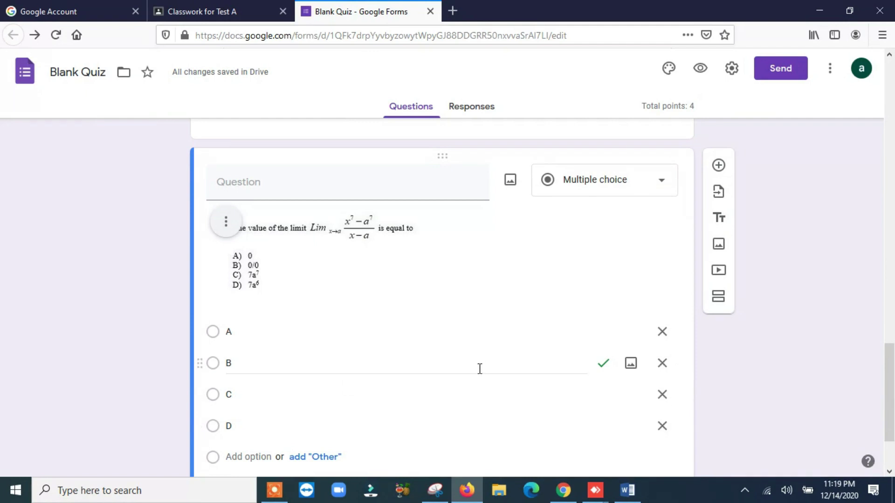
# Make D instead of B the correct answer for the limit question in its answer key.
pyautogui.scroll(-2, 479, 368)
pyautogui.click(259, 413)
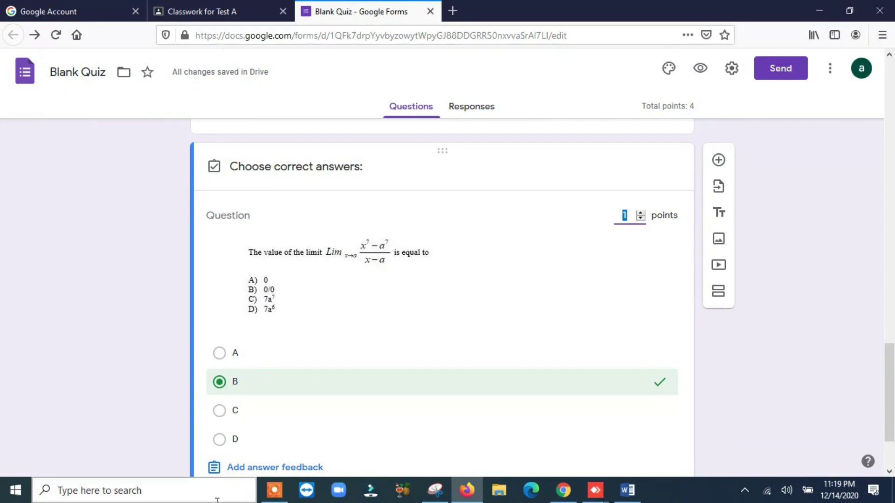
pyautogui.click(219, 443)
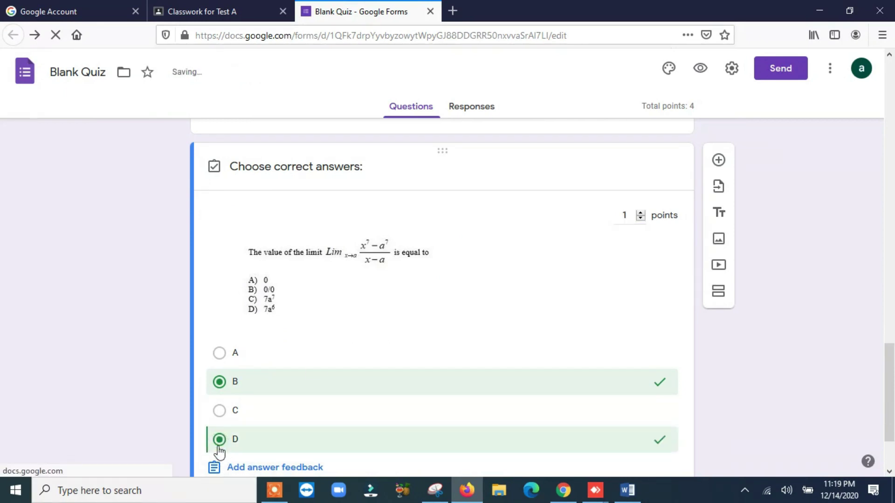
pyautogui.click(222, 388)
pyautogui.scroll(-2, 522, 403)
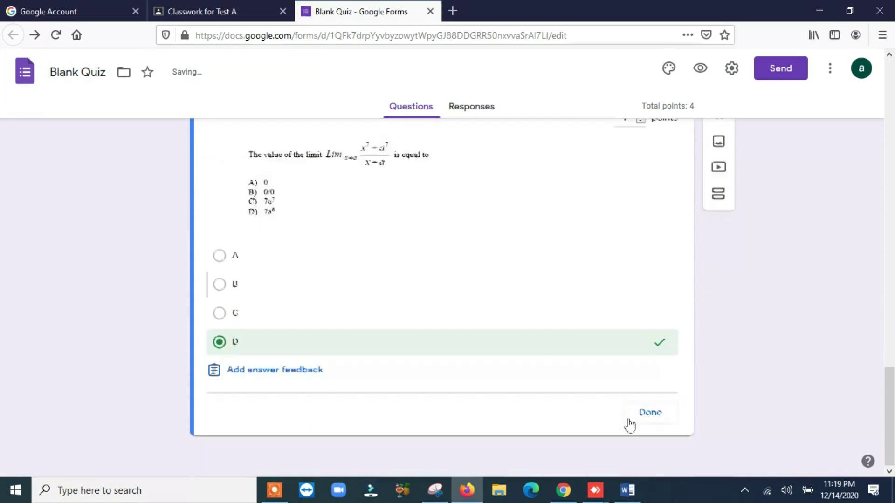
pyautogui.click(651, 412)
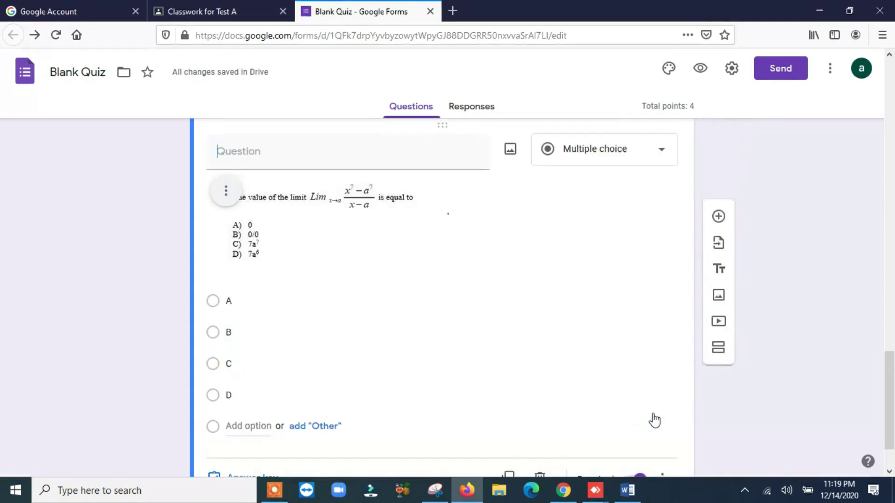
pyautogui.scroll(-2, 768, 373)
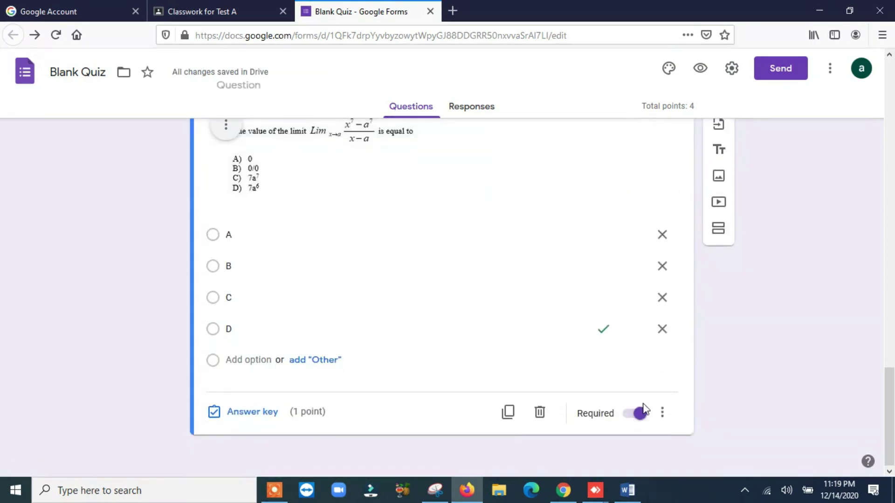
pyautogui.click(662, 413)
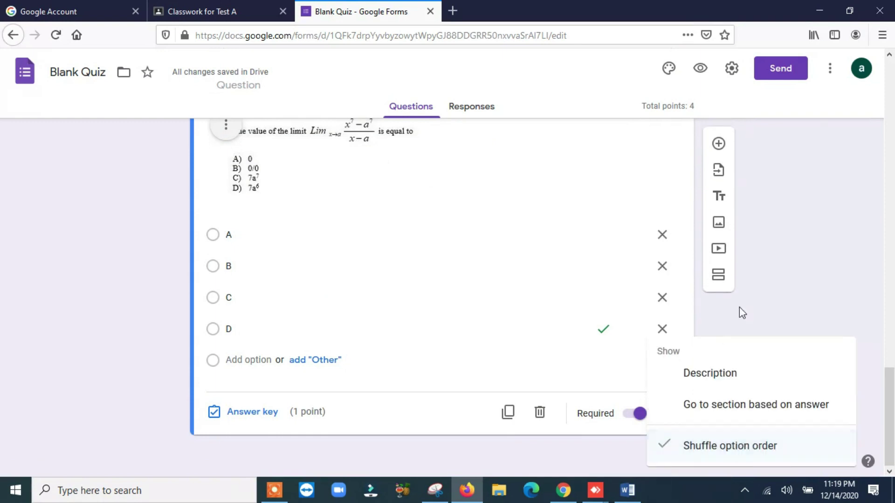
pyautogui.click(751, 304)
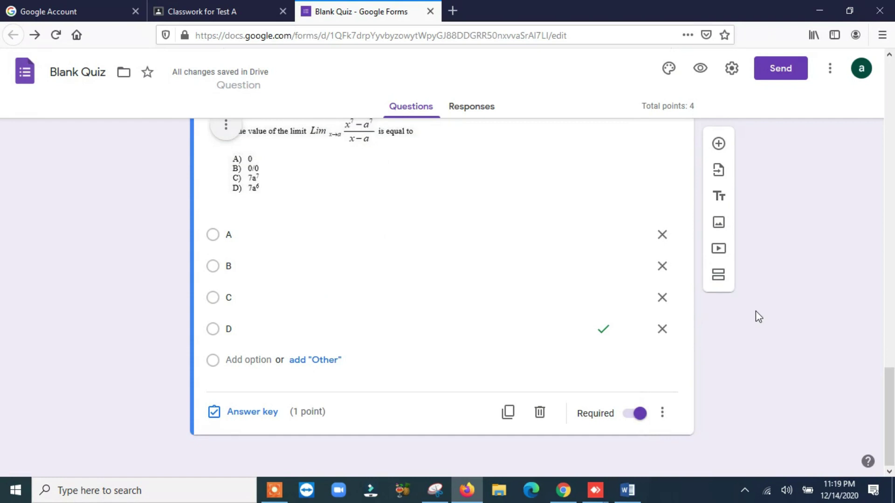
pyautogui.scroll(10, 750, 312)
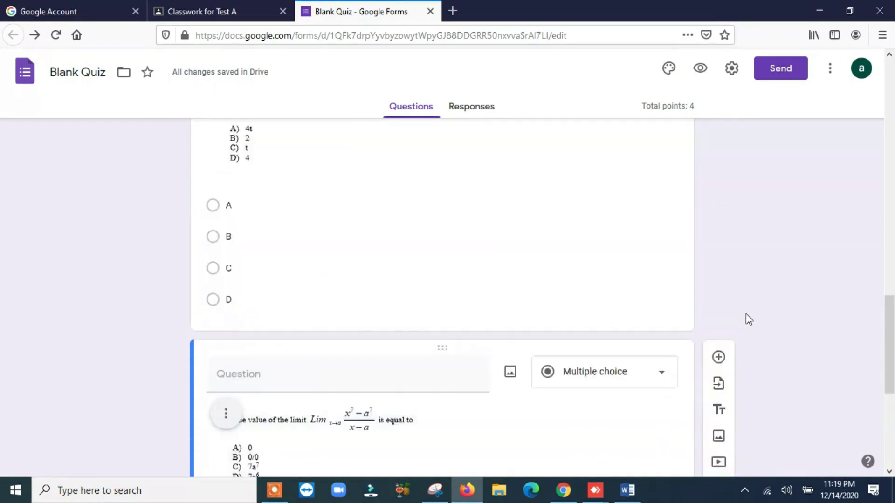
# Scroll through the quiz editor to review all the Pakistan Test questions.
pyautogui.scroll(12, 745, 314)
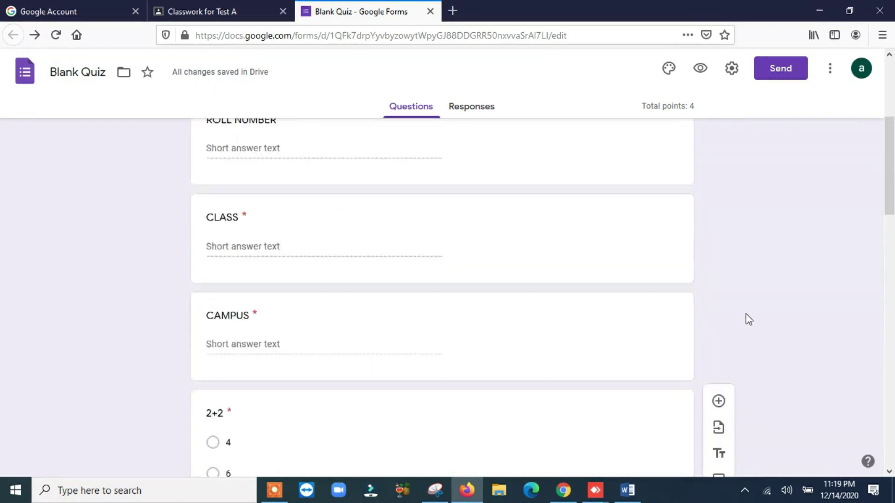
pyautogui.scroll(2, 747, 319)
pyautogui.scroll(-7, 748, 322)
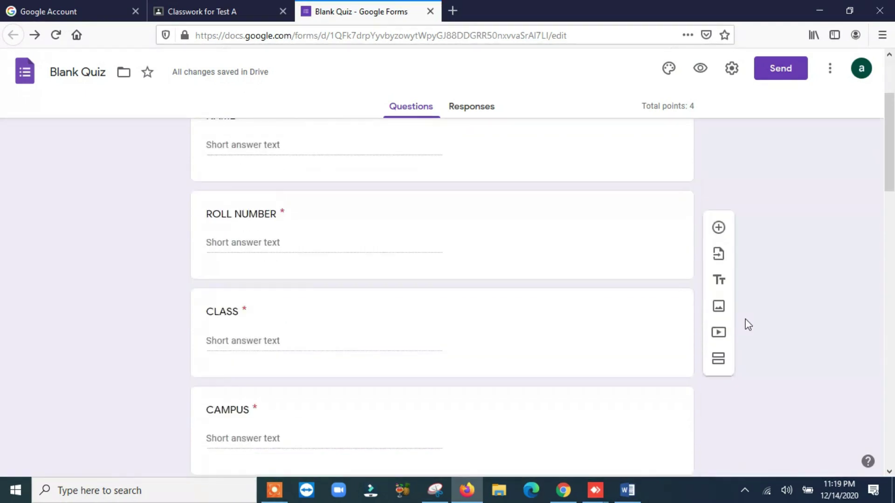
pyautogui.scroll(-8, 748, 325)
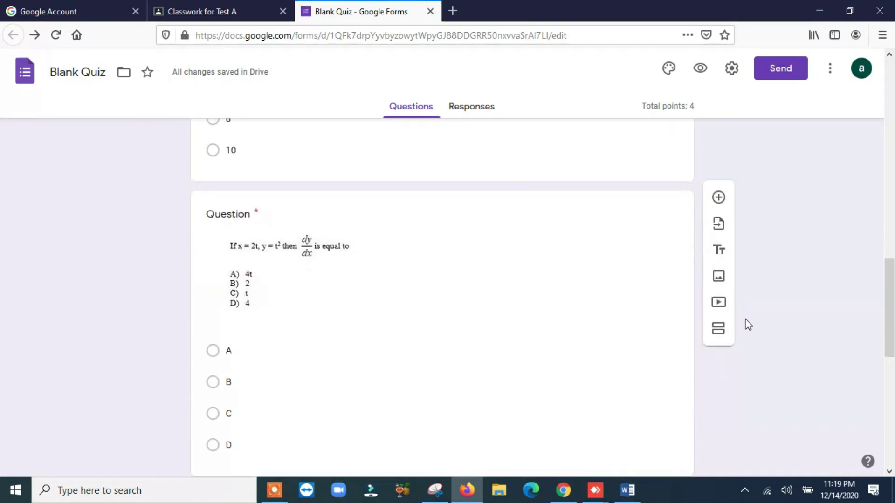
pyautogui.scroll(-8, 748, 325)
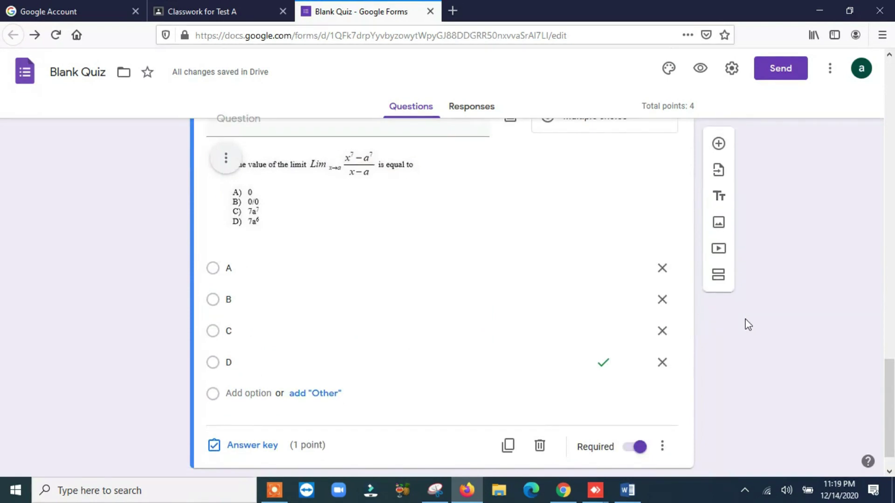
pyautogui.scroll(5, 748, 325)
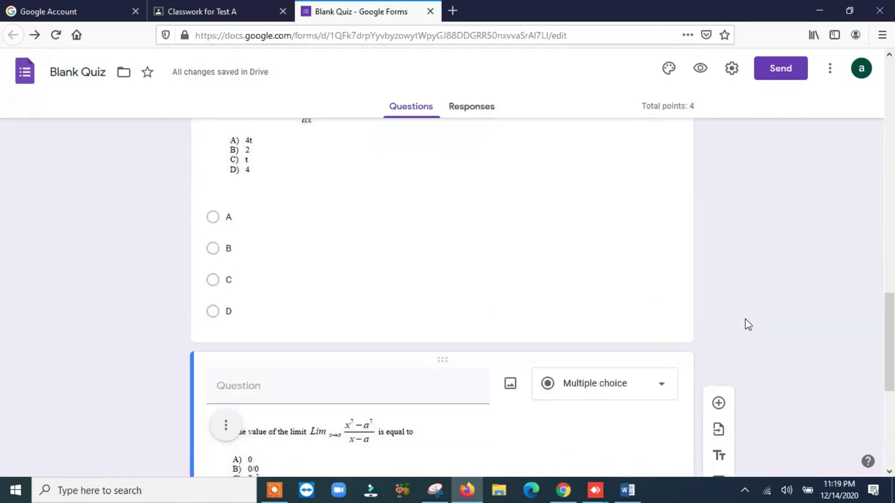
# Preview the form in a new tab, scroll through it, and return to the editor.
pyautogui.click(699, 74)
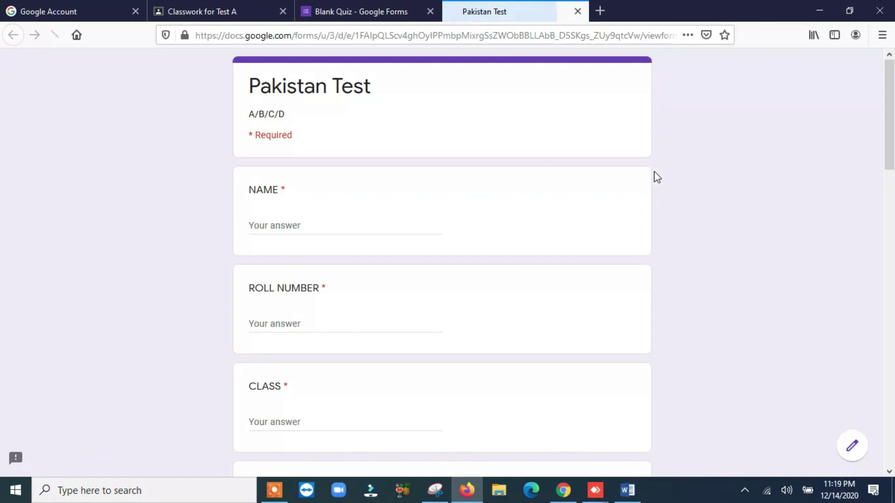
pyautogui.scroll(-10, 675, 167)
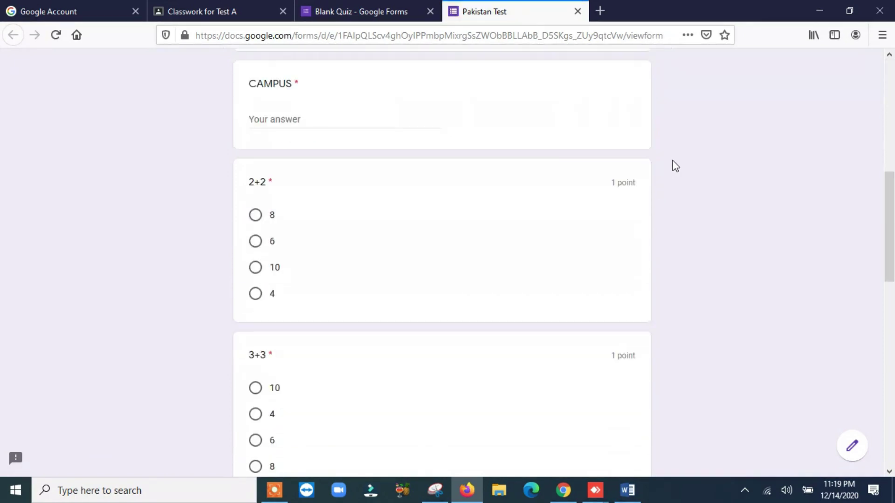
pyautogui.scroll(-10, 674, 166)
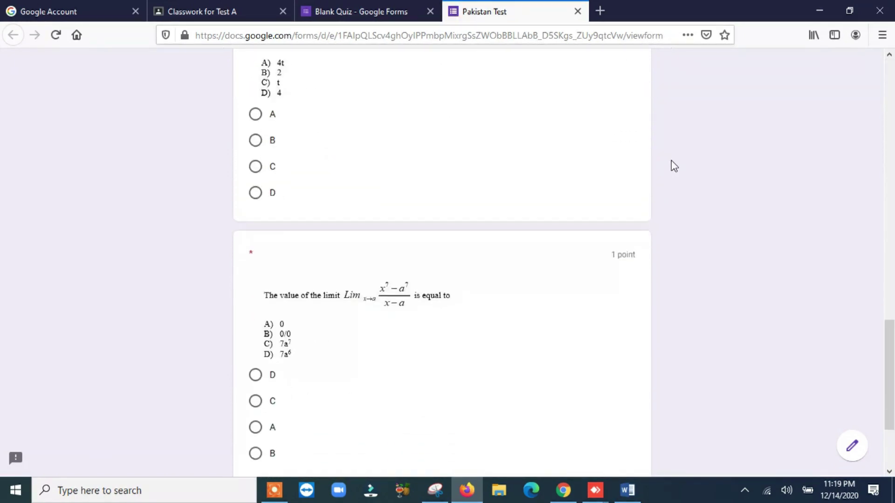
pyautogui.scroll(-2, 673, 166)
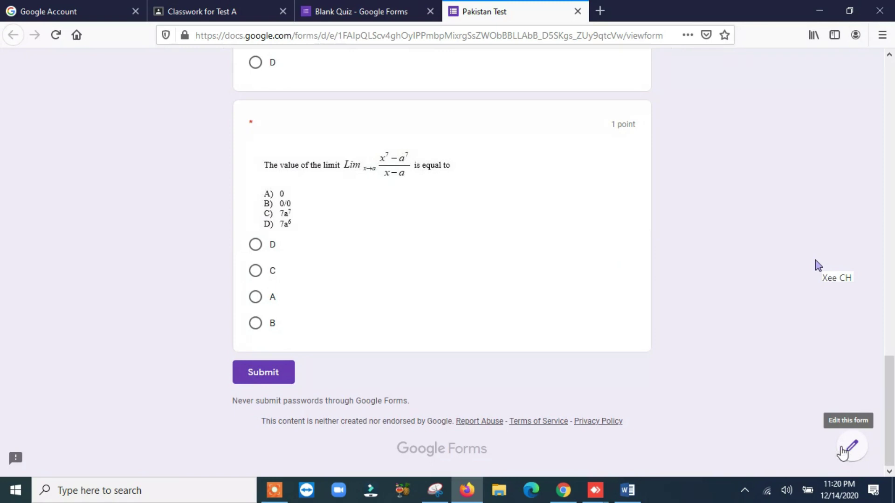
pyautogui.click(351, 13)
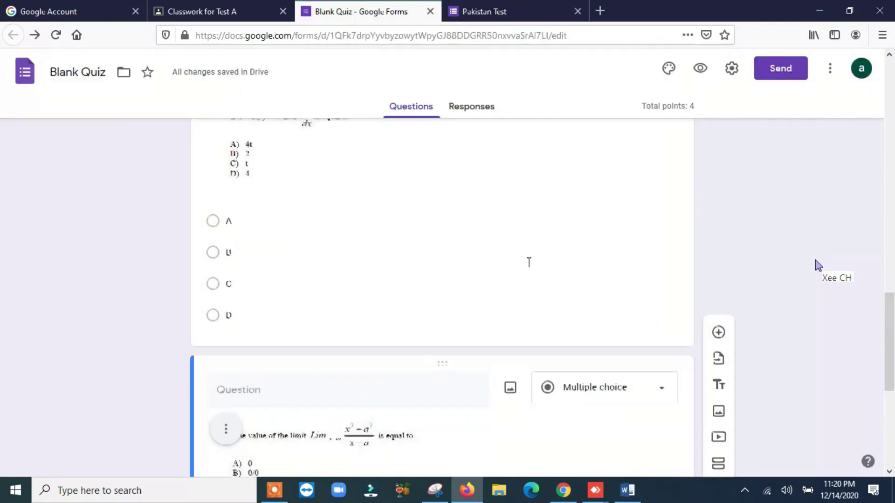
# In the form settings, limit responses to one per person.
pyautogui.scroll(15, 528, 263)
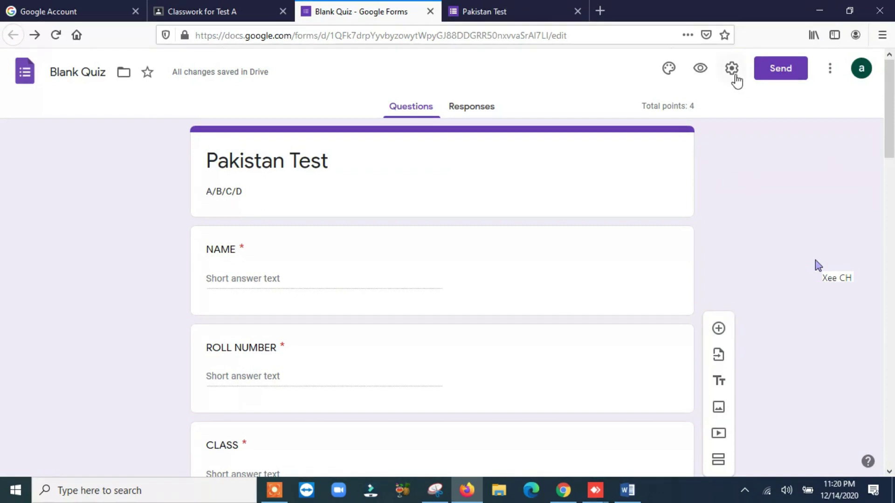
pyautogui.click(731, 69)
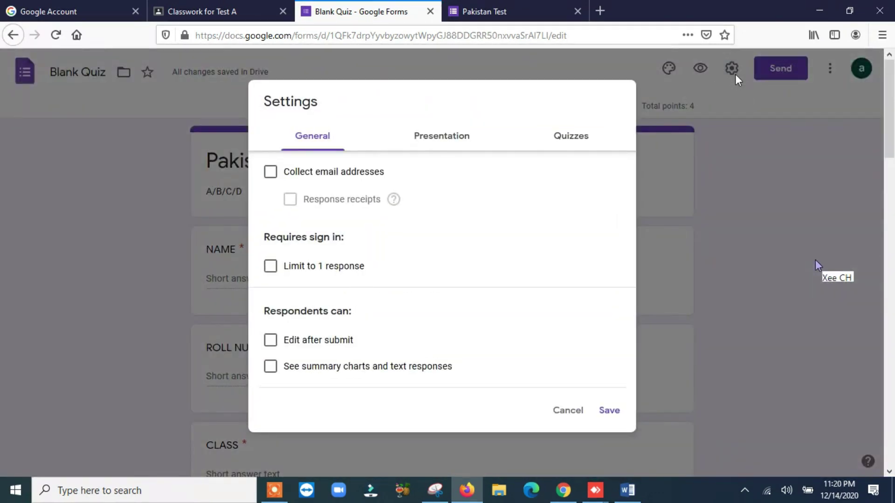
pyautogui.click(569, 415)
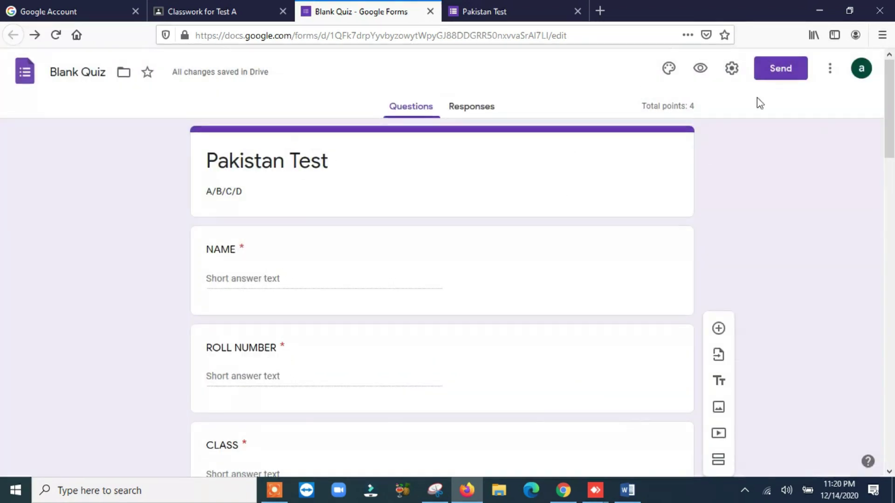
pyautogui.click(733, 70)
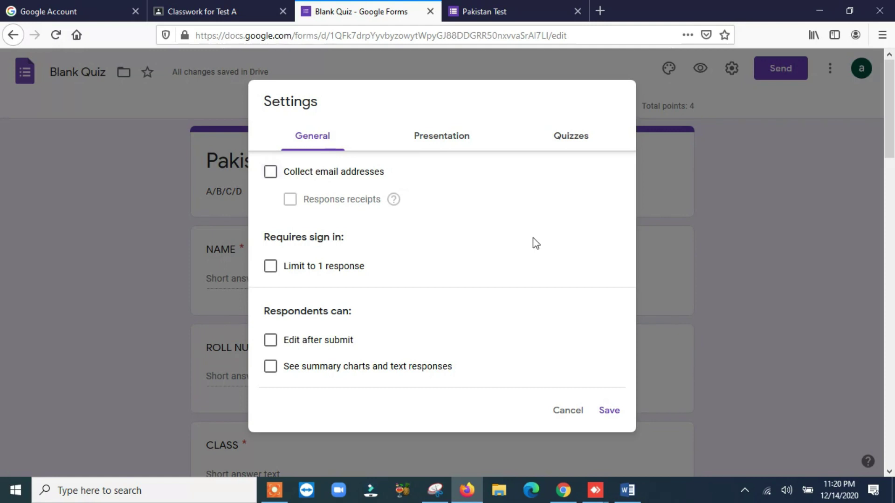
pyautogui.click(270, 266)
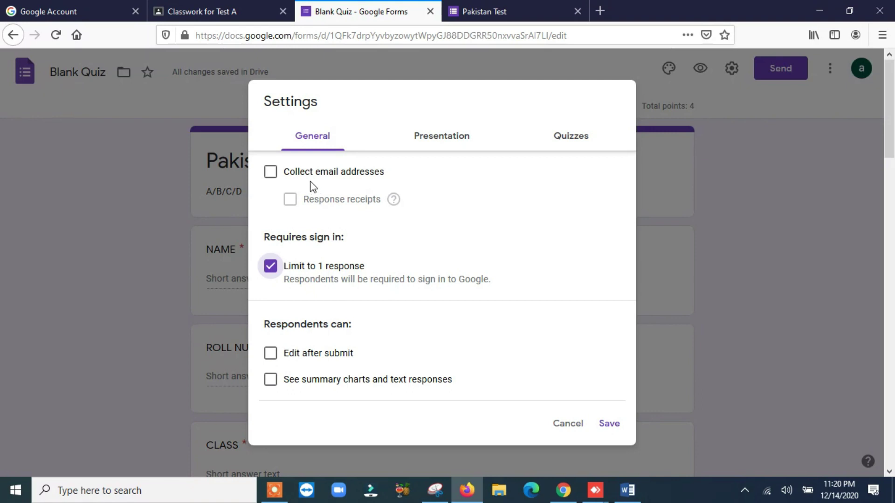
# Turn on Show progress bar and Shuffle question order in the presentation settings.
pyautogui.click(444, 141)
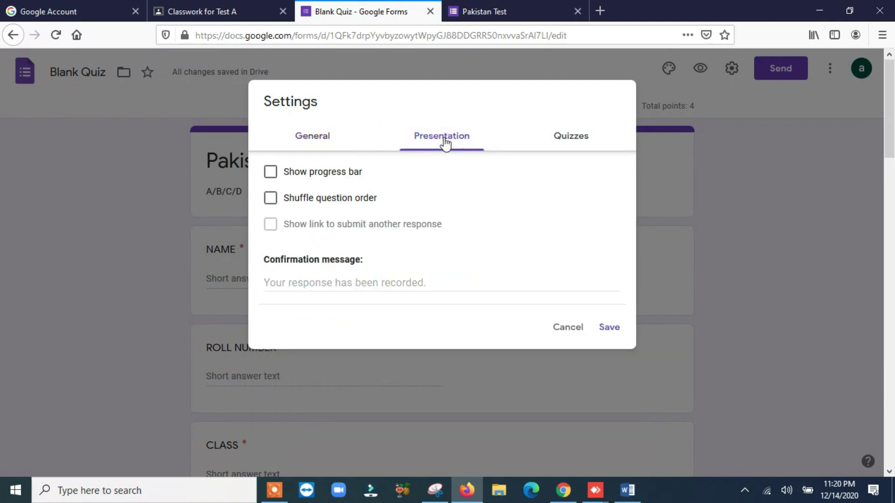
pyautogui.click(271, 176)
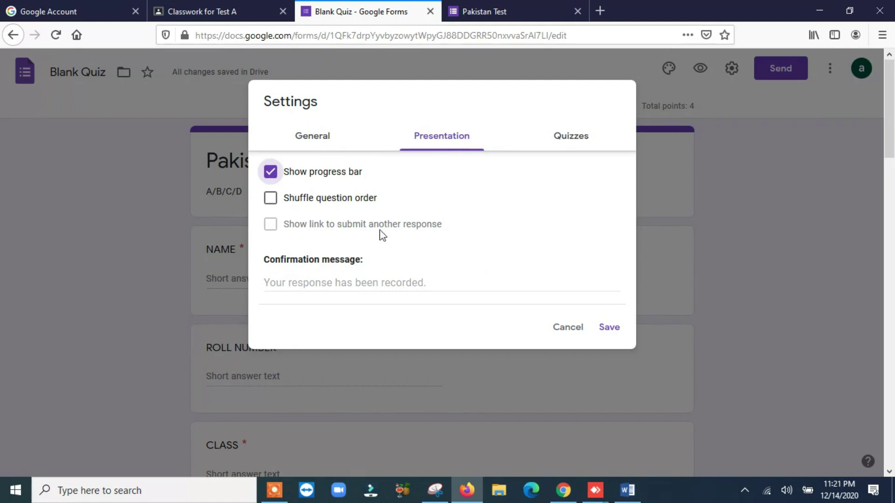
pyautogui.click(269, 202)
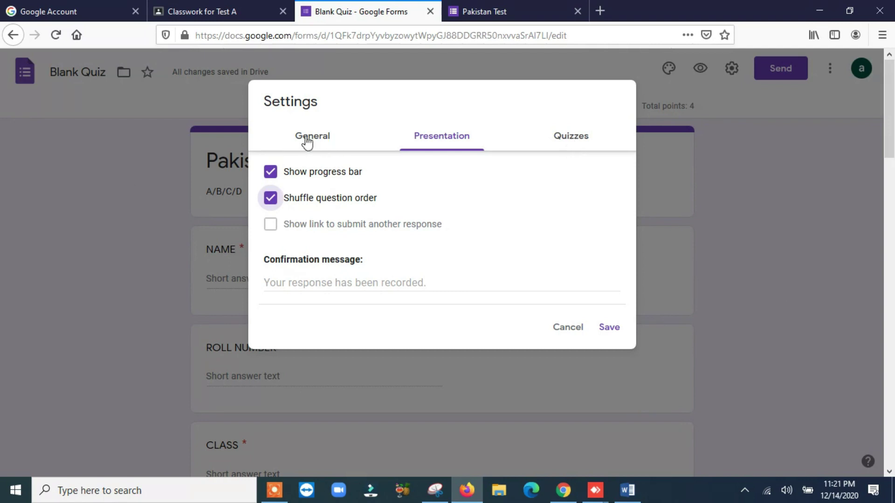
# In quiz settings, hide missed questions and correct answers but keep point values, then save.
pyautogui.click(561, 143)
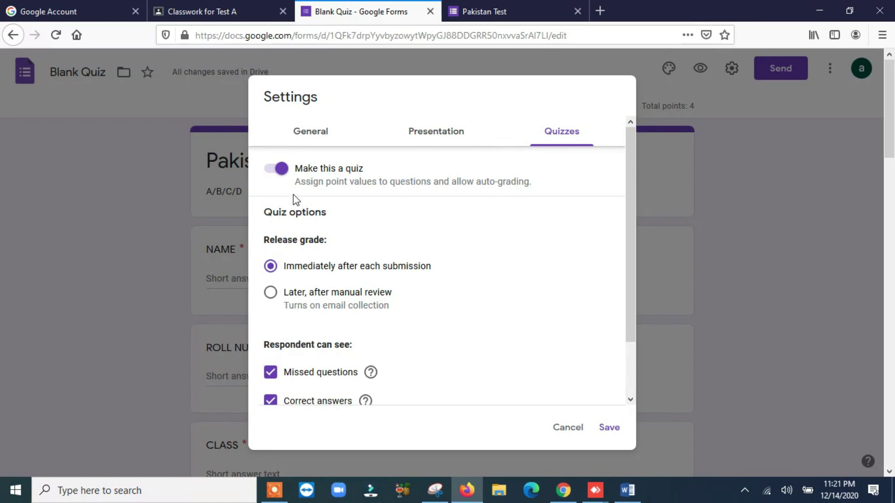
pyautogui.click(279, 170)
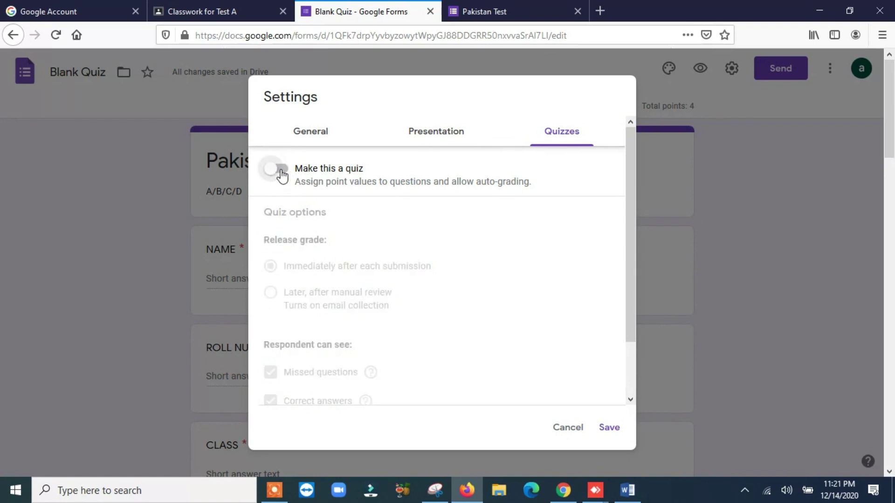
pyautogui.click(281, 170)
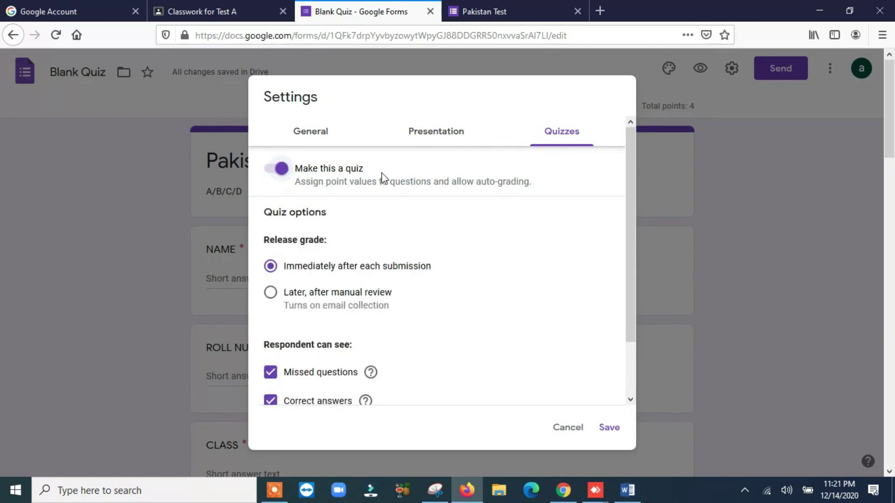
pyautogui.scroll(-2, 611, 238)
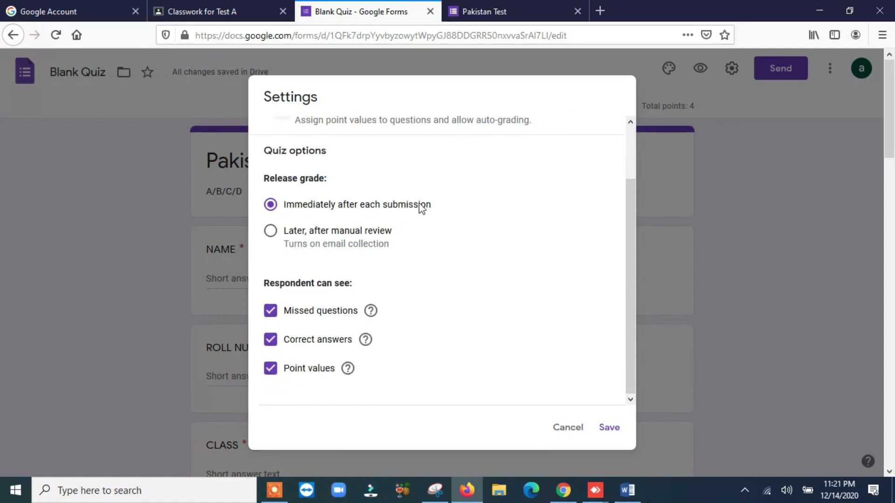
pyautogui.click(271, 313)
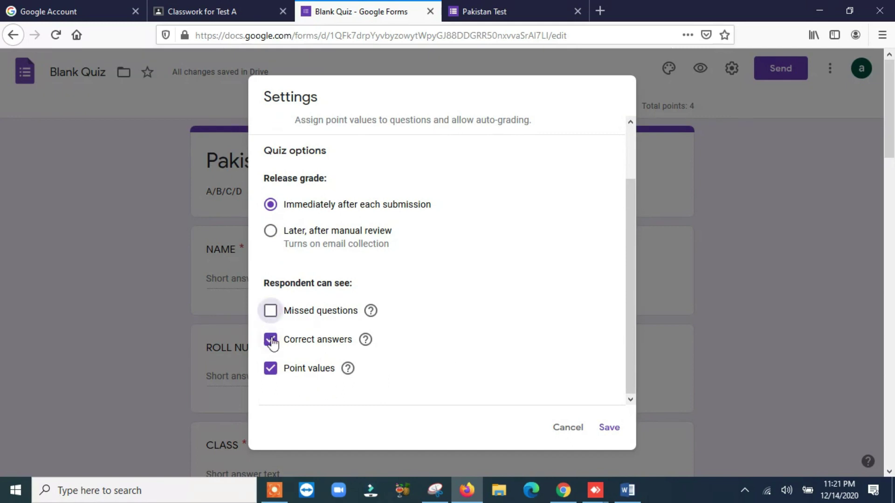
pyautogui.click(271, 340)
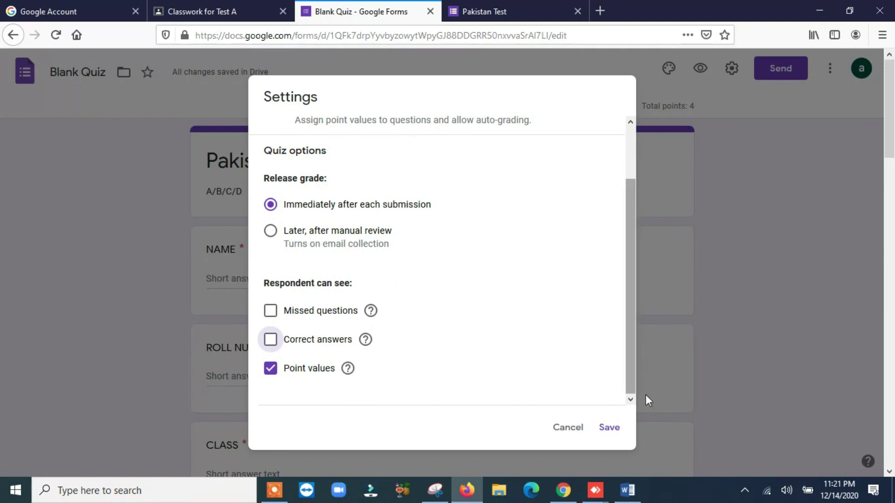
pyautogui.click(608, 429)
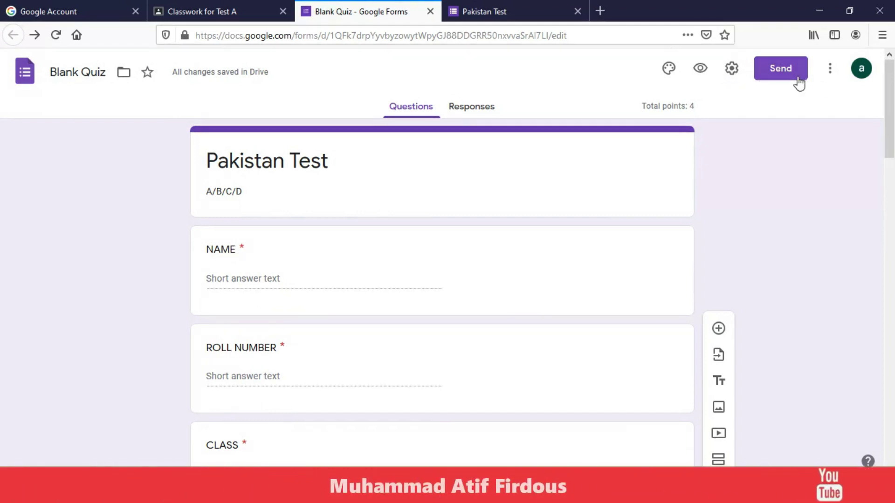
# Open Add-ons from the More menu to show the Works with Forms marketplace.
pyautogui.click(833, 76)
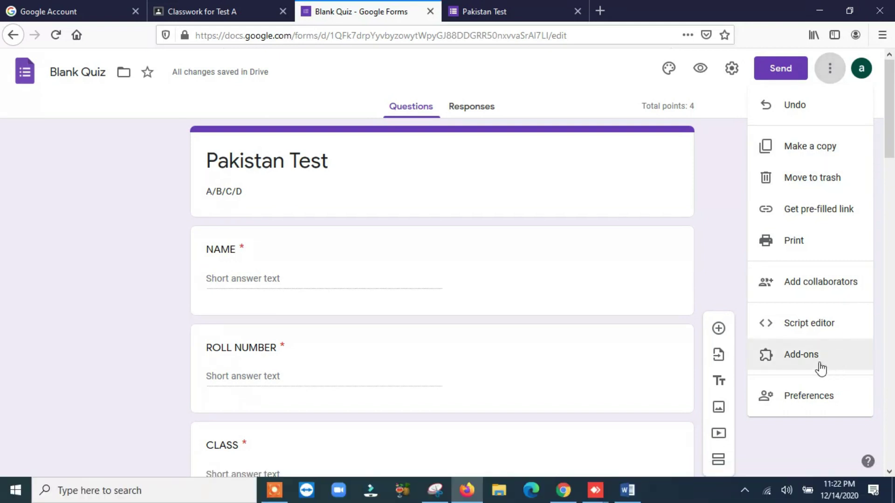
pyautogui.click(582, 96)
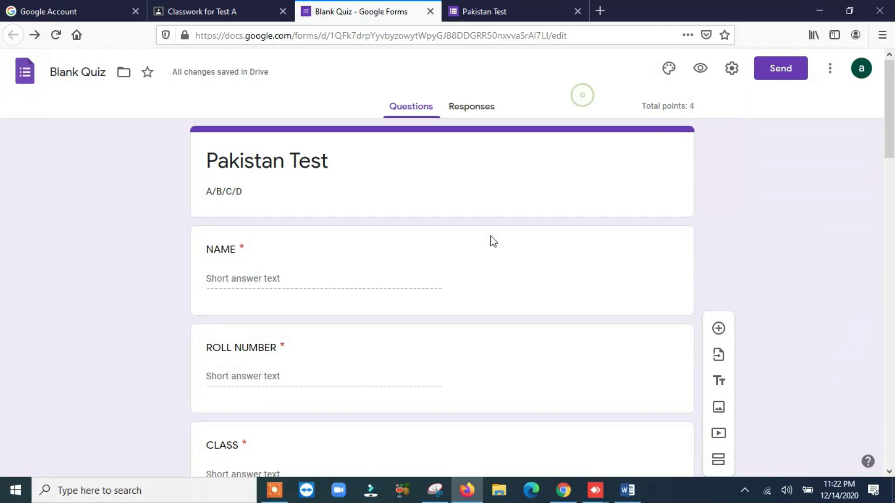
pyautogui.click(832, 73)
pyautogui.click(797, 357)
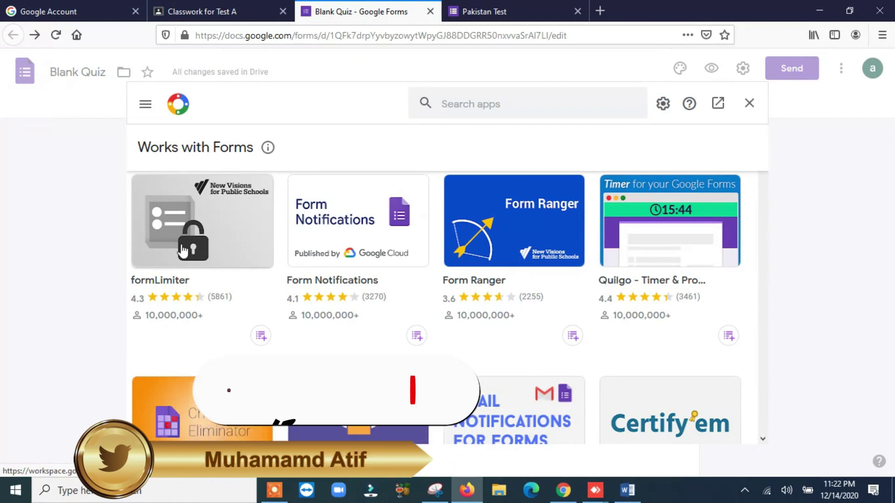
# Start installing the formLimiter add-on from its marketplace listing.
pyautogui.click(184, 250)
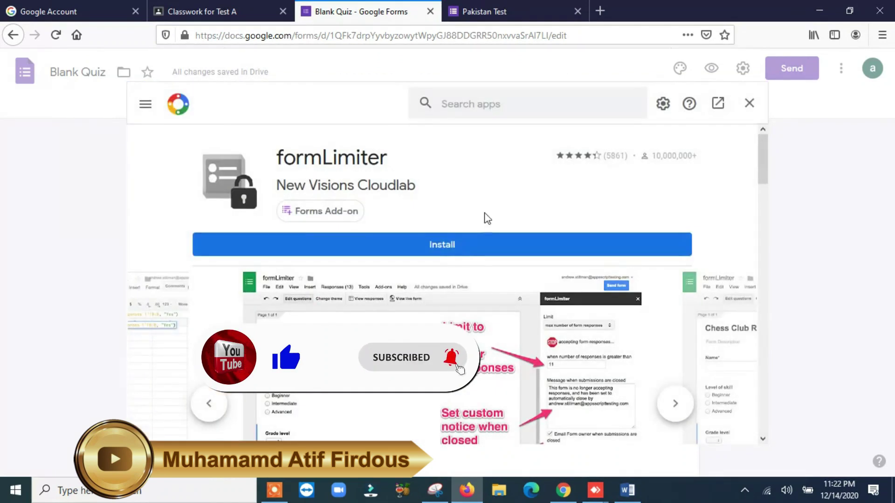
pyautogui.click(446, 247)
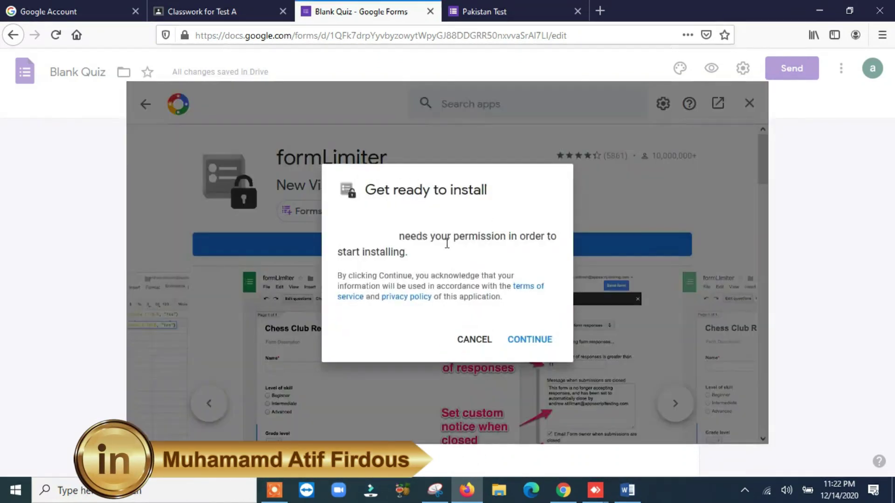
pyautogui.click(527, 344)
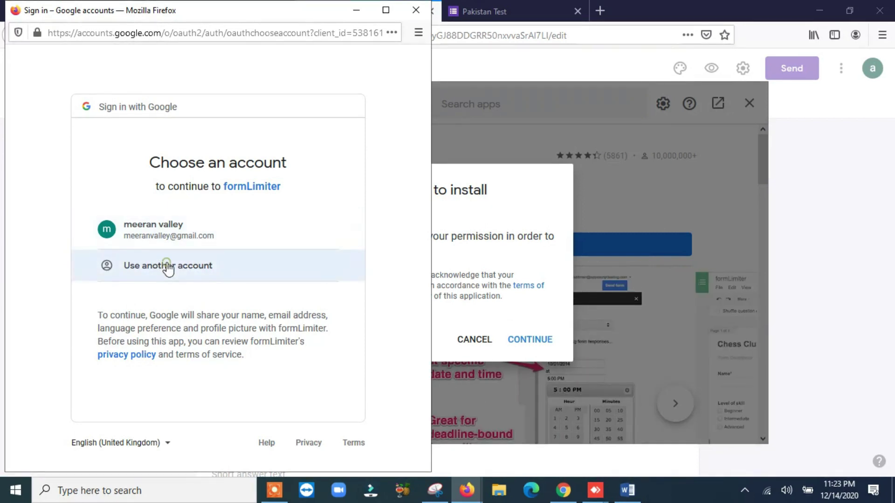
# Sign in with a different Google account and grant formLimiter the requested permissions.
pyautogui.click(168, 267)
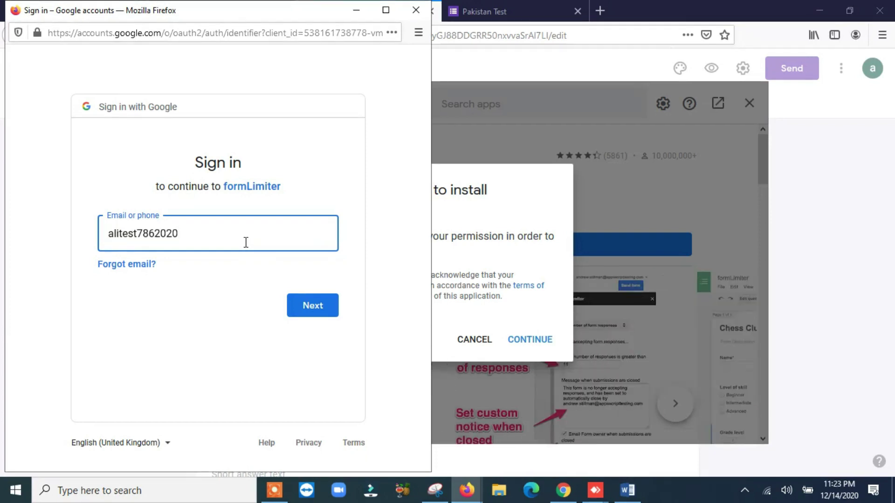
pyautogui.click(320, 304)
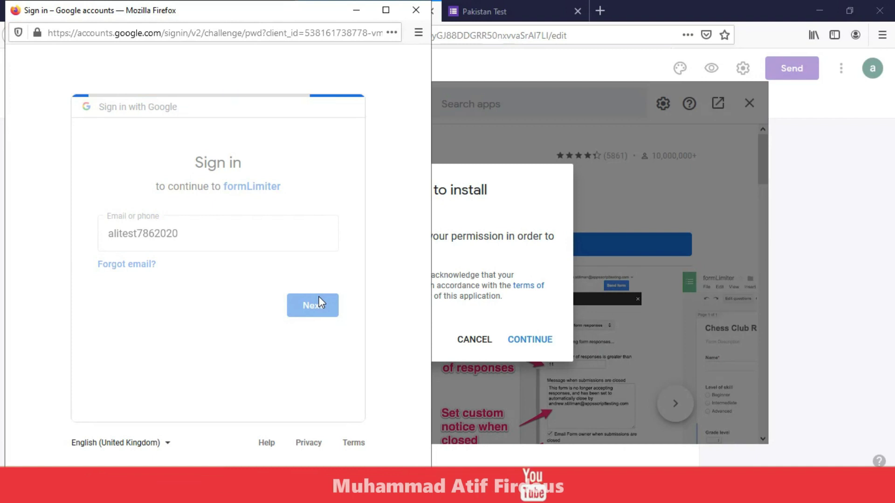
pyautogui.hotkey('ctrl', 'v')
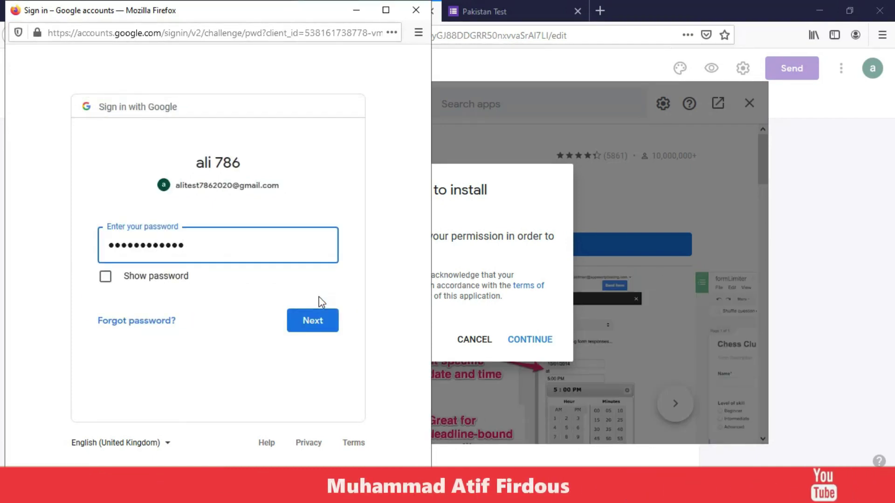
pyautogui.click(306, 320)
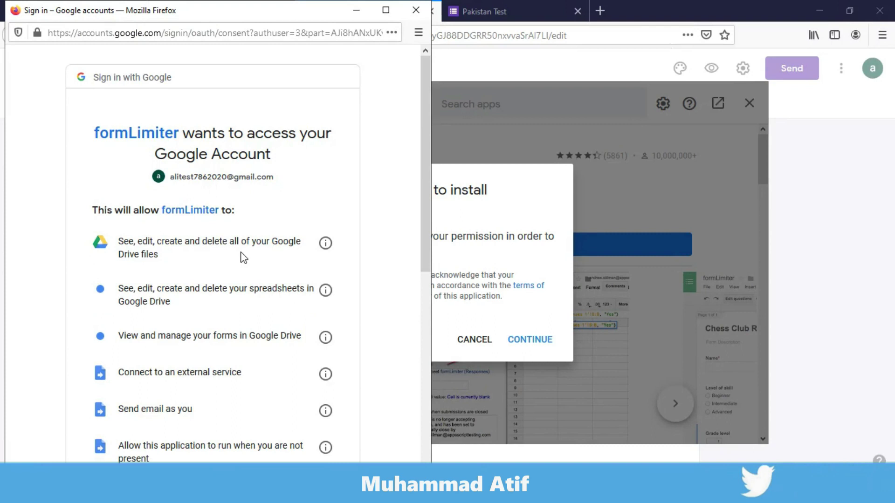
pyautogui.scroll(-7, 241, 256)
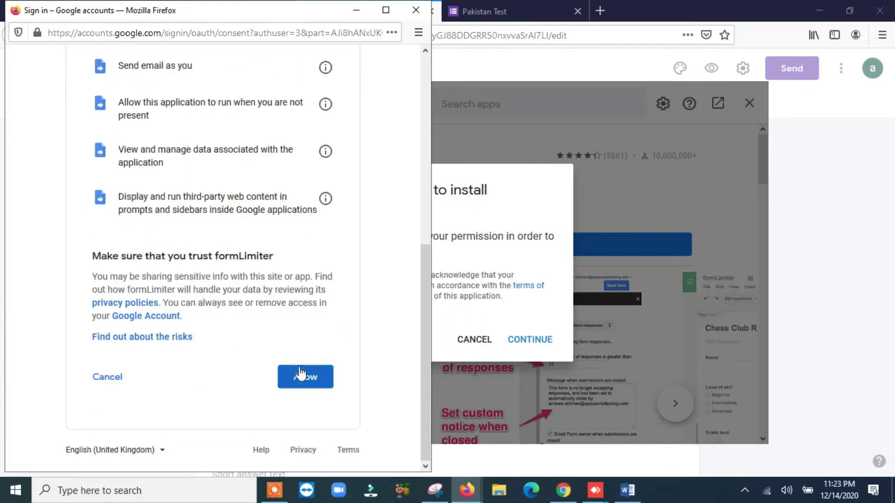
pyautogui.click(298, 387)
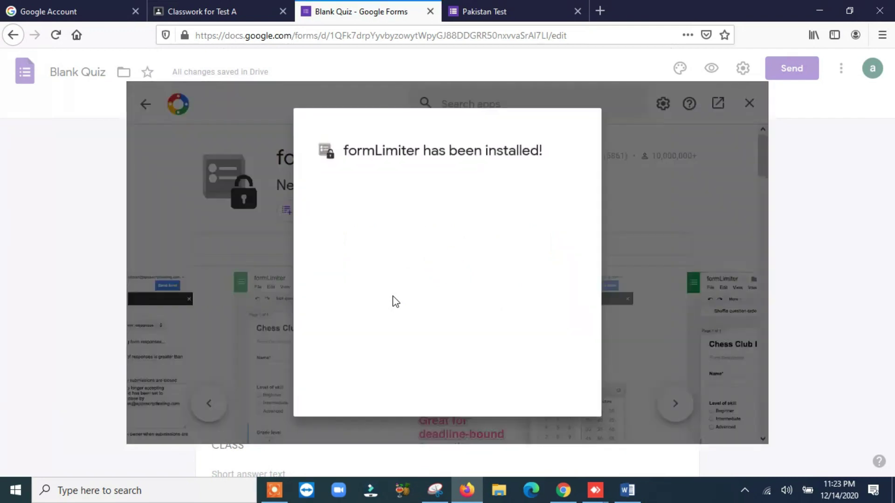
# Finish the formLimiter installation, minimize its side panel, and close the marketplace.
pyautogui.click(557, 400)
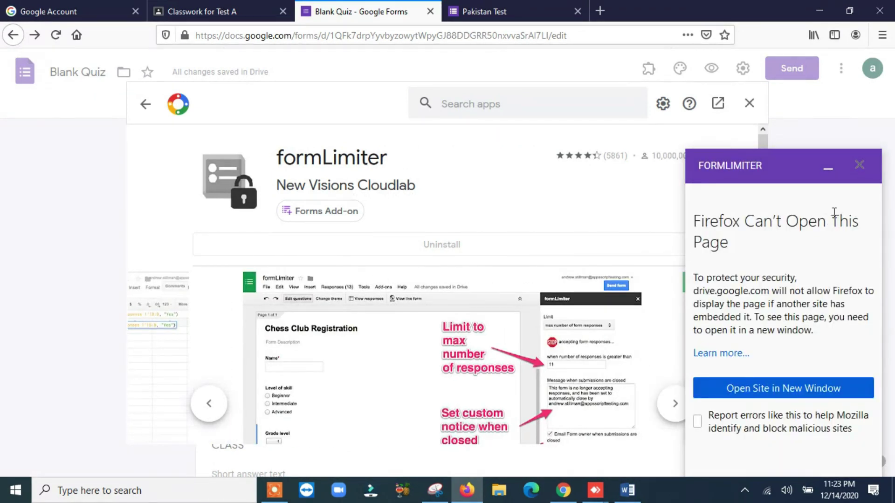
pyautogui.click(828, 174)
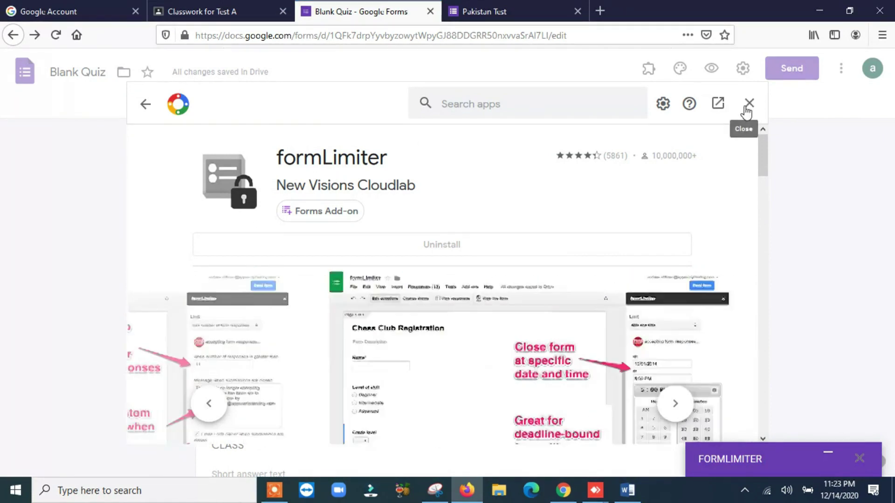
pyautogui.click(743, 107)
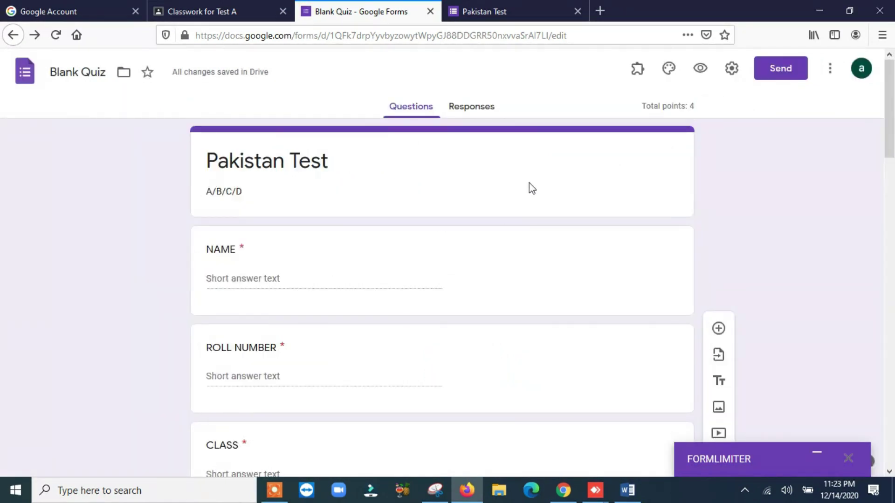
# Open the Quilgo - Timer & Proctoring listing from More > Add-ons.
pyautogui.click(829, 68)
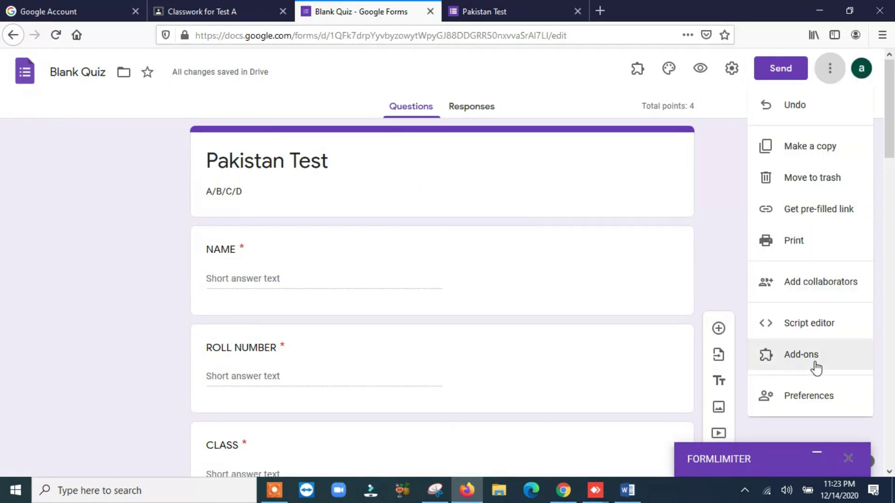
pyautogui.click(816, 366)
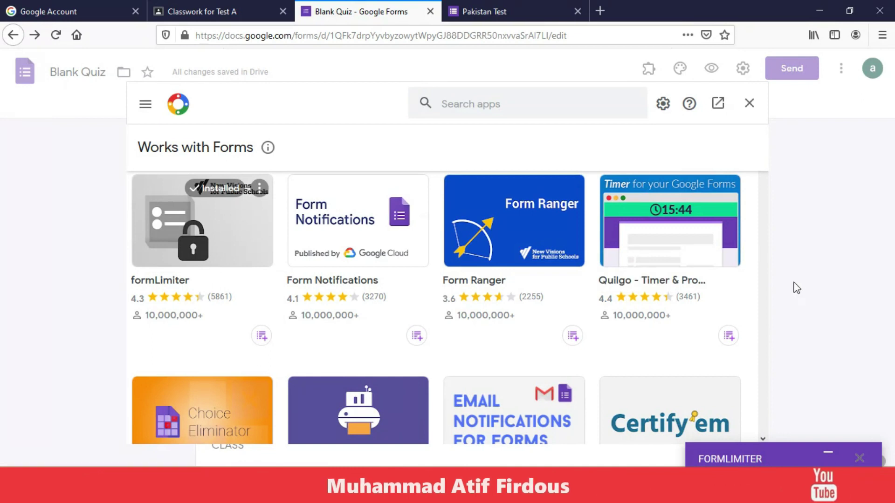
pyautogui.click(670, 242)
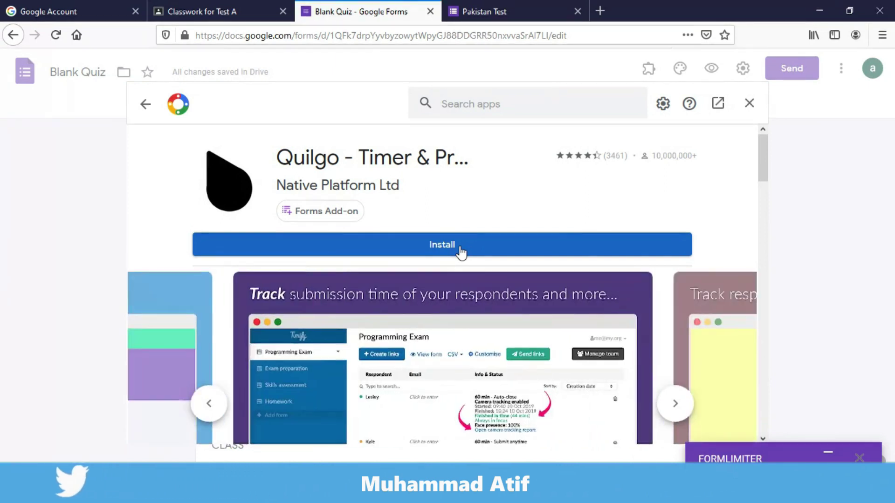
# Start the Quilgo install and sign in with another Google account's e-mail and password.
pyautogui.click(461, 251)
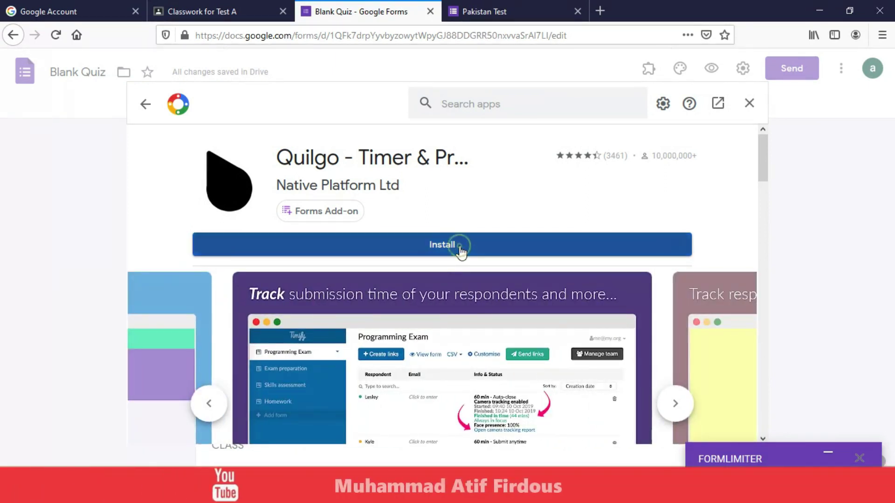
pyautogui.click(537, 347)
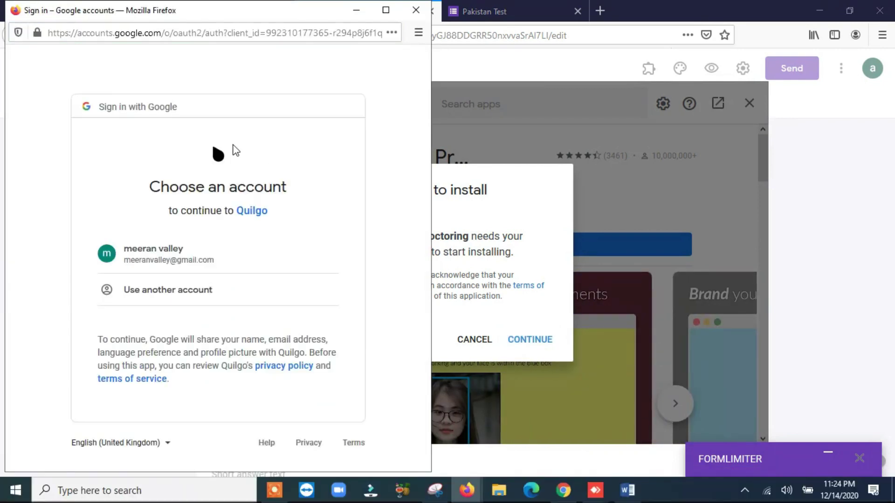
pyautogui.click(185, 288)
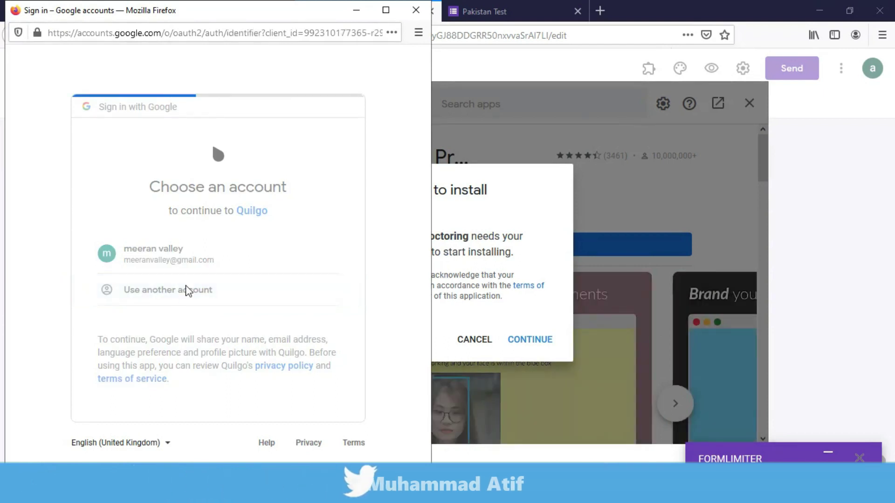
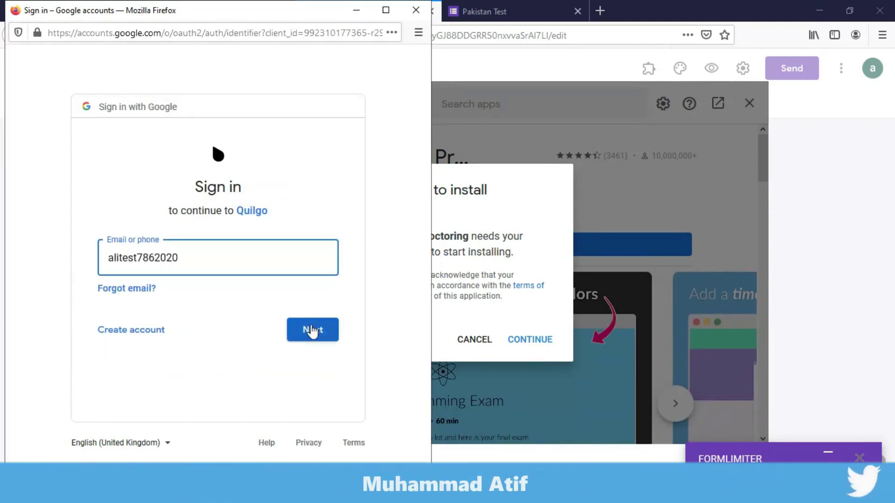
pyautogui.click(311, 327)
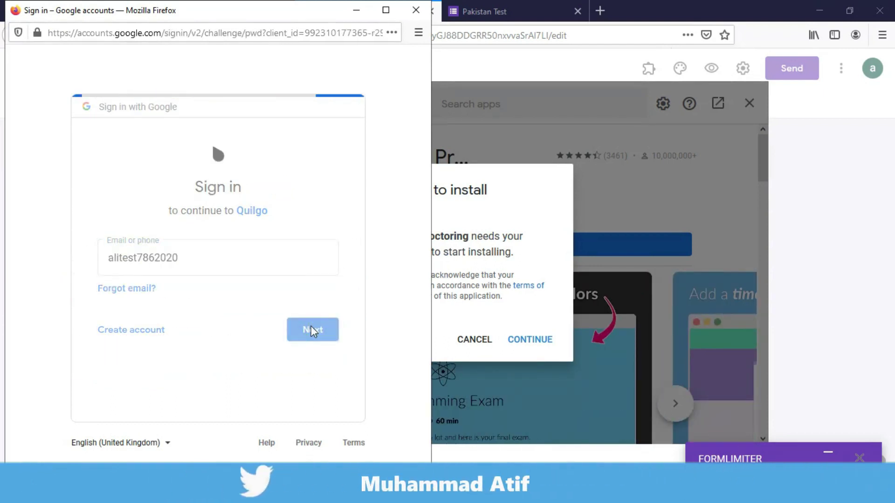
pyautogui.click(313, 347)
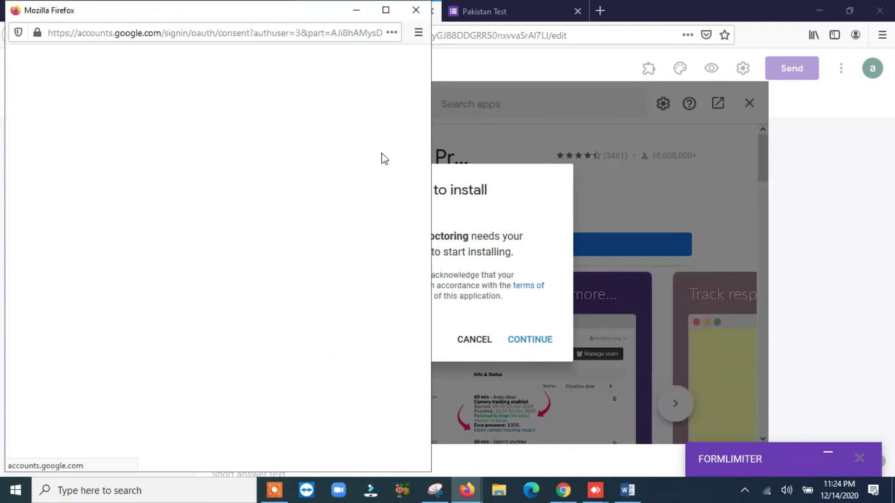
# Allow Quilgo's permissions, finish the setup tips, and close the Marketplace.
pyautogui.scroll(-5, 289, 252)
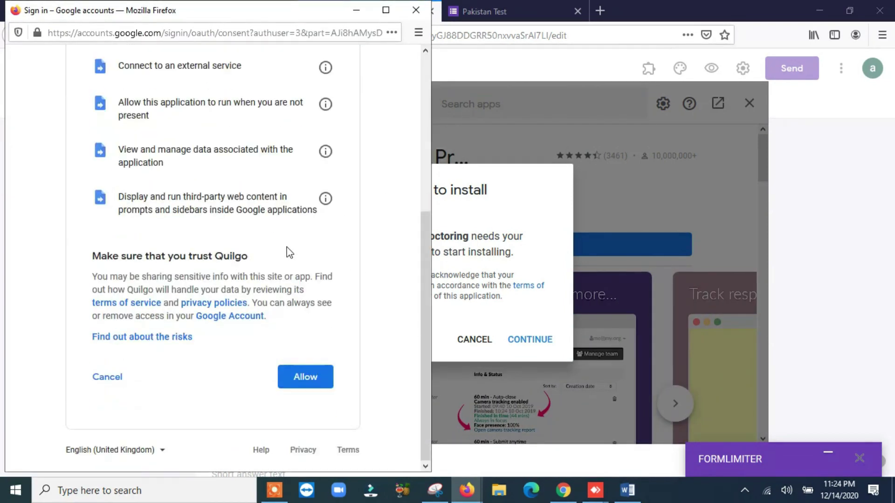
pyautogui.click(314, 376)
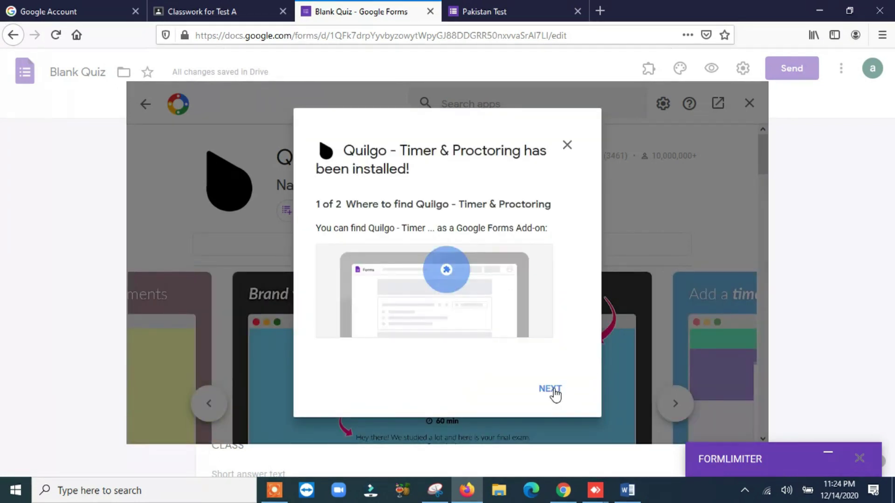
pyautogui.click(551, 390)
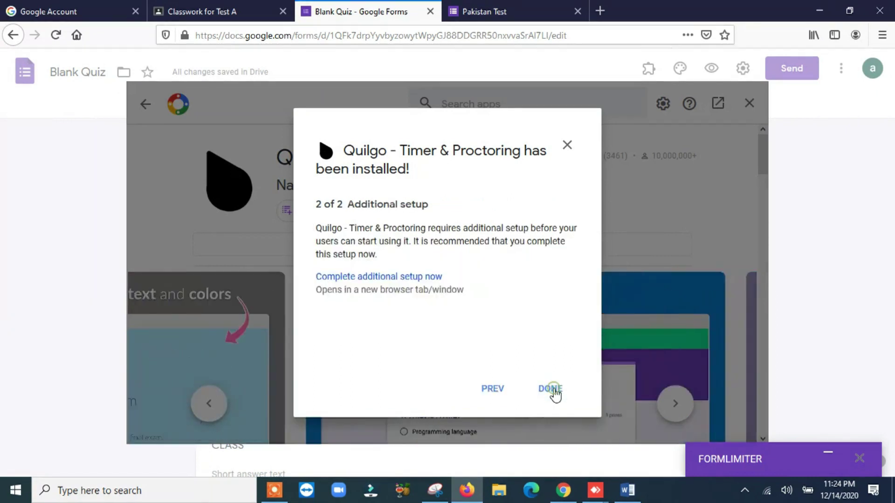
pyautogui.click(551, 390)
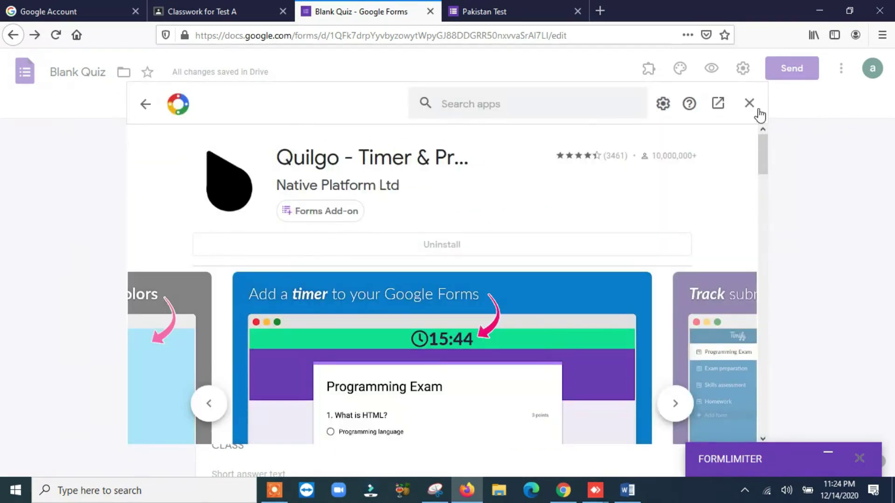
pyautogui.click(755, 111)
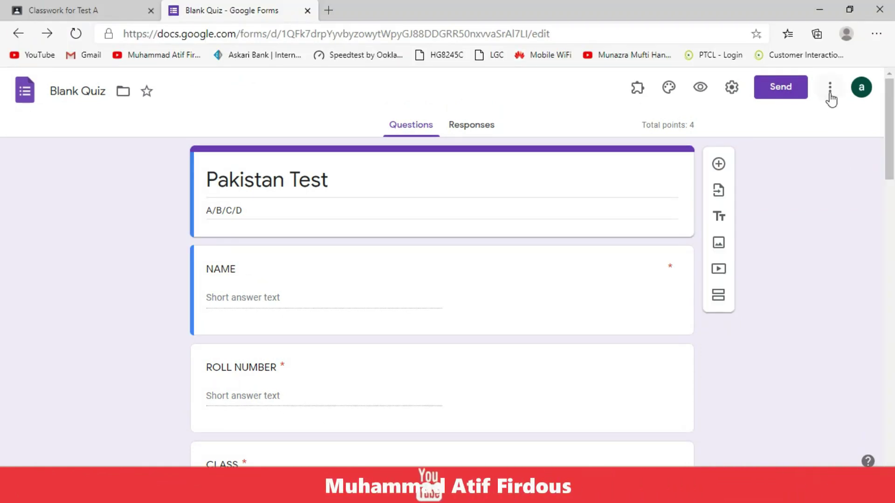
# Open the formLimiter add-on from Add-ons, reloading the form page before reopening it.
pyautogui.click(830, 96)
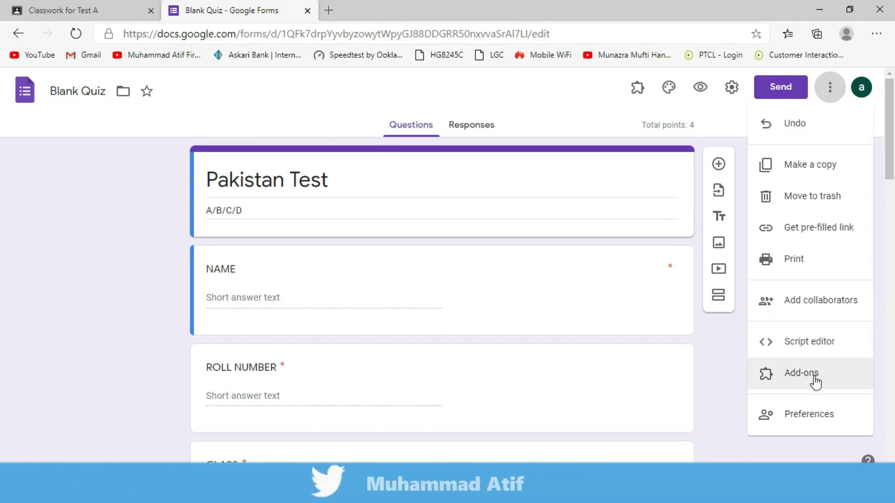
pyautogui.click(531, 113)
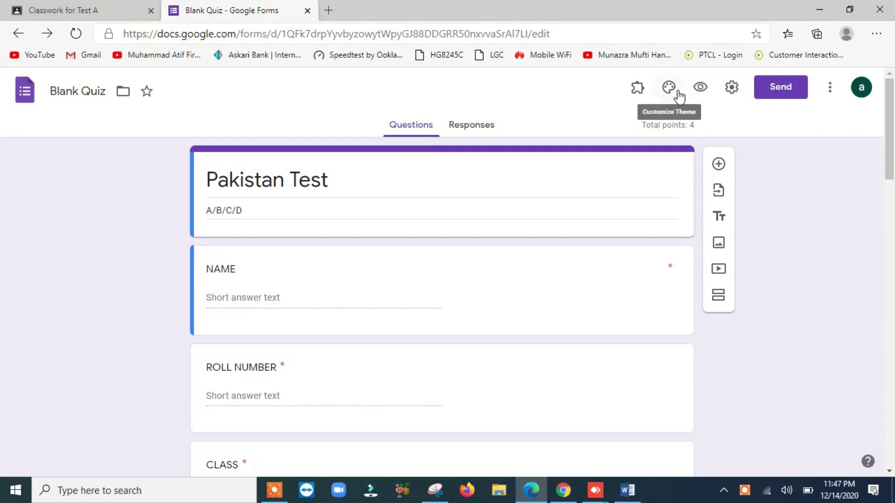
pyautogui.click(640, 97)
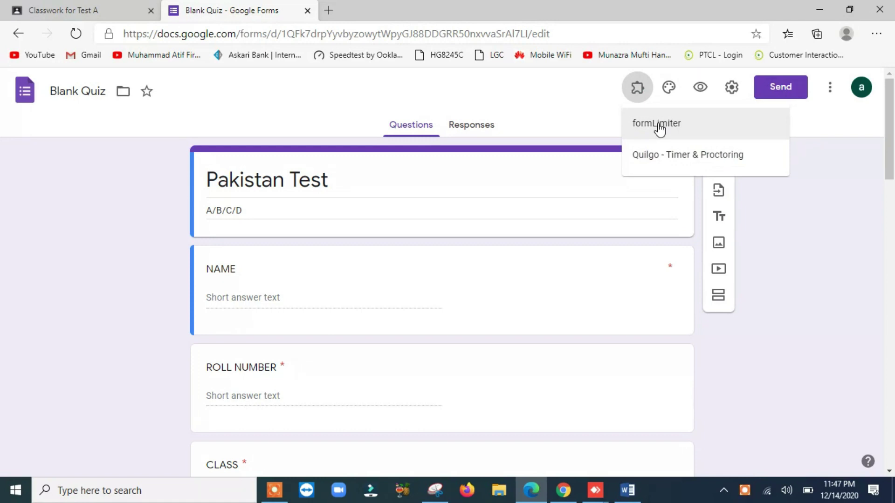
pyautogui.click(657, 123)
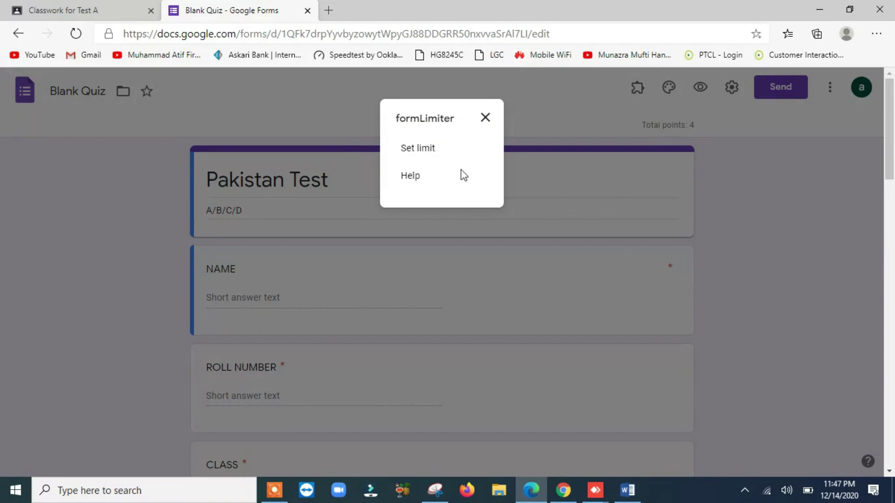
pyautogui.click(485, 118)
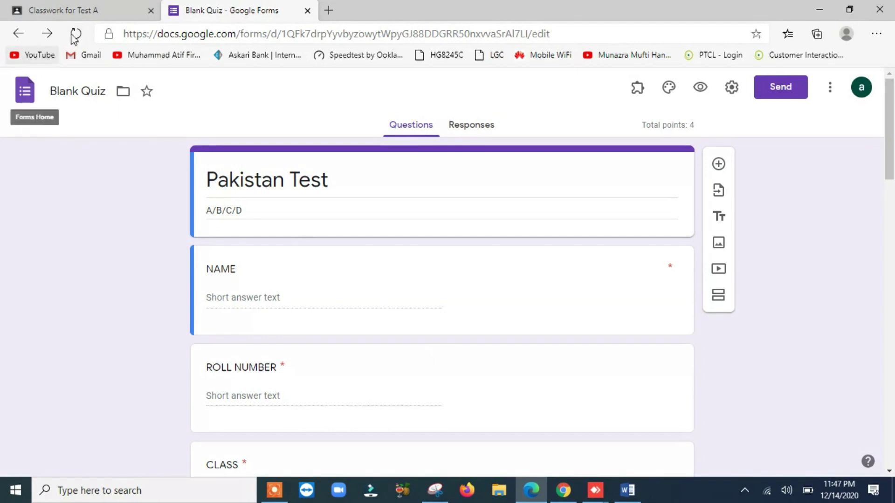
pyautogui.click(74, 35)
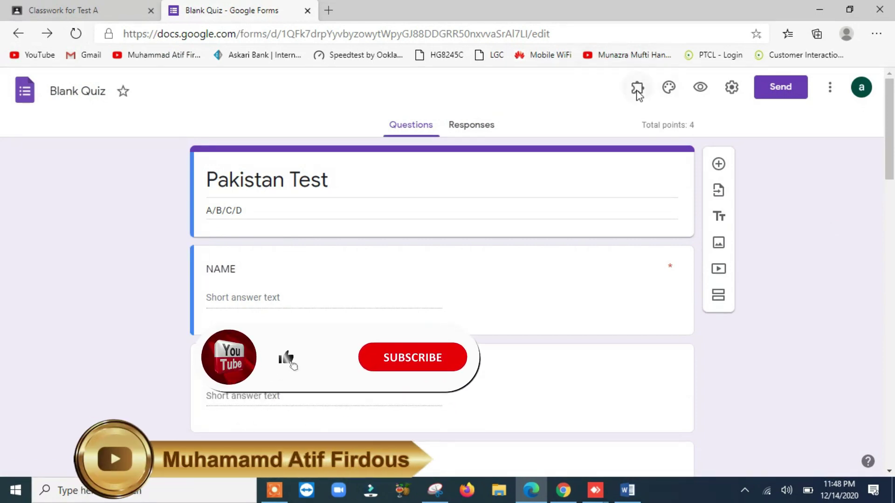
pyautogui.click(637, 89)
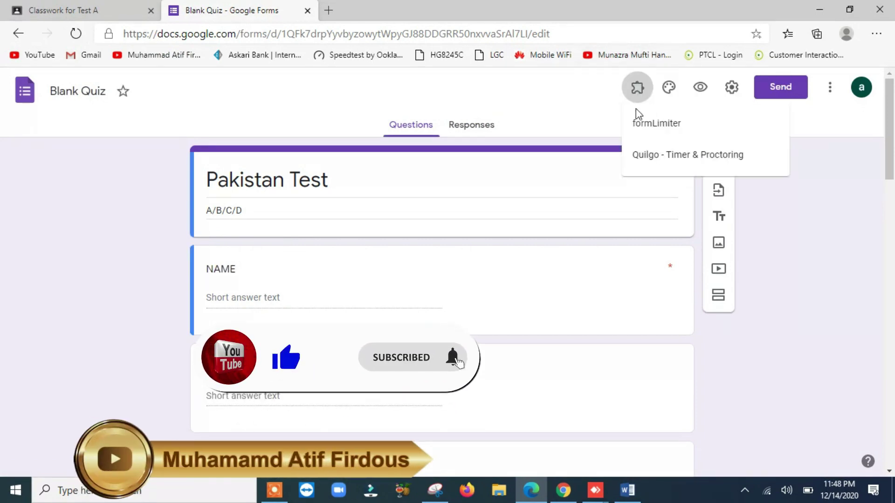
pyautogui.click(638, 125)
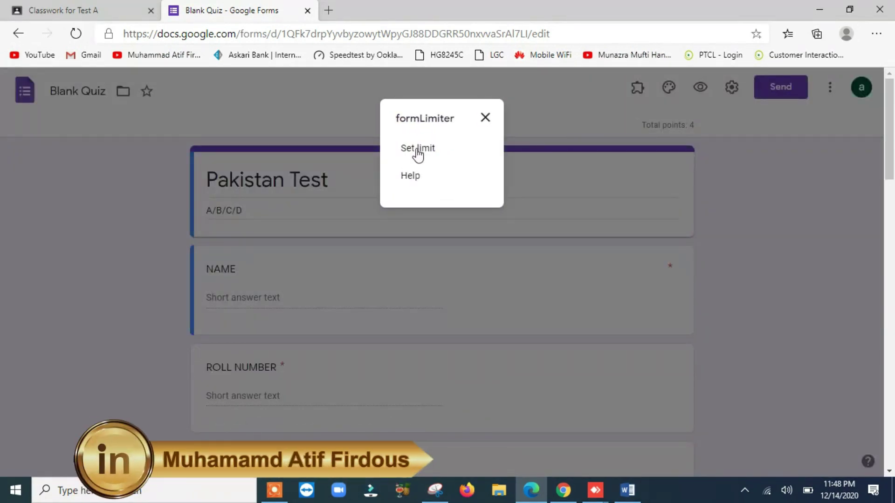
# Set a date-and-time limit closing responses at 12/15/2020 5:00 PM, then save and enable it.
pyautogui.click(418, 150)
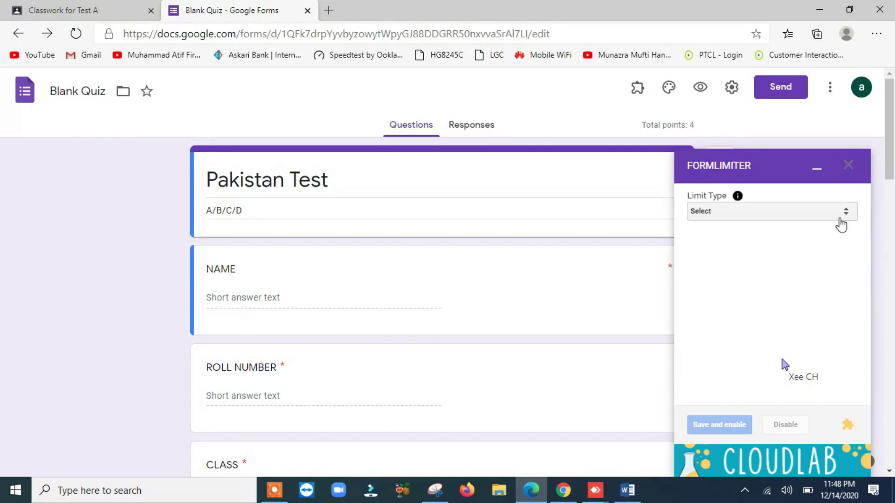
pyautogui.click(839, 215)
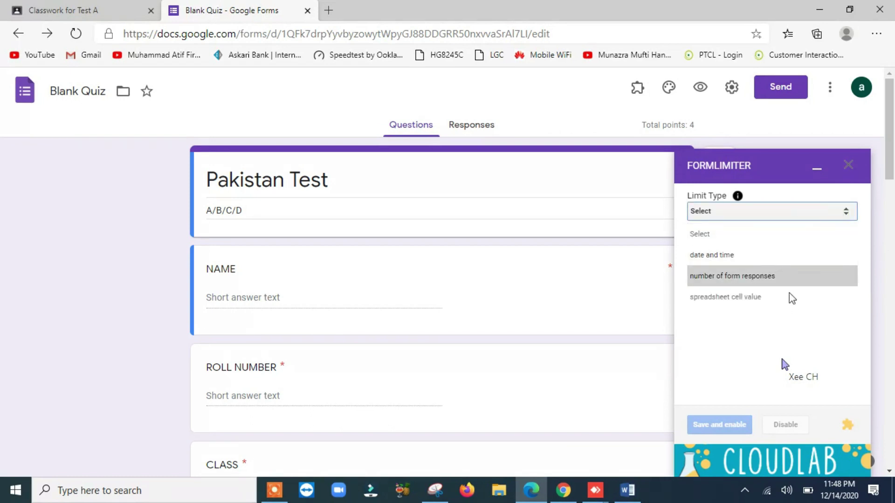
pyautogui.click(752, 255)
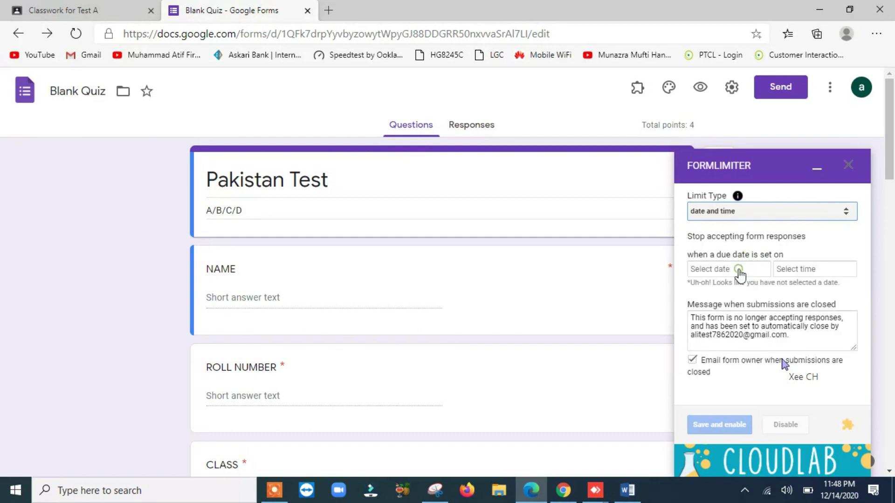
pyautogui.click(739, 272)
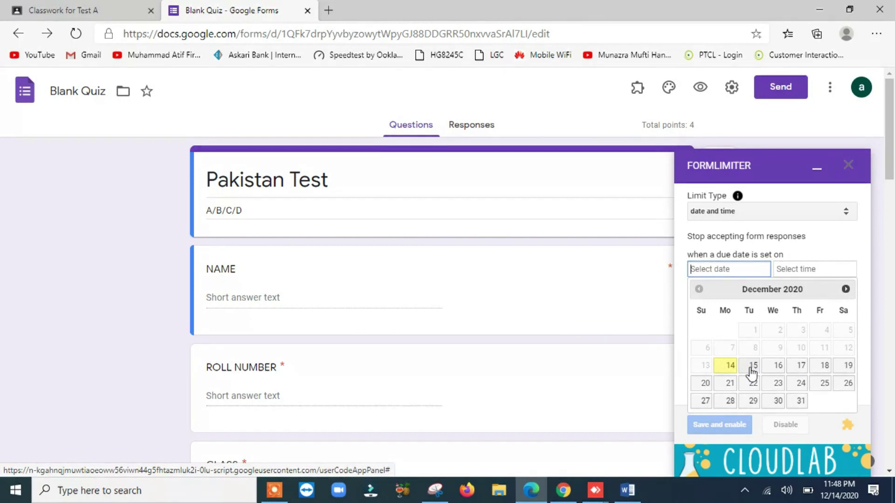
pyautogui.click(750, 369)
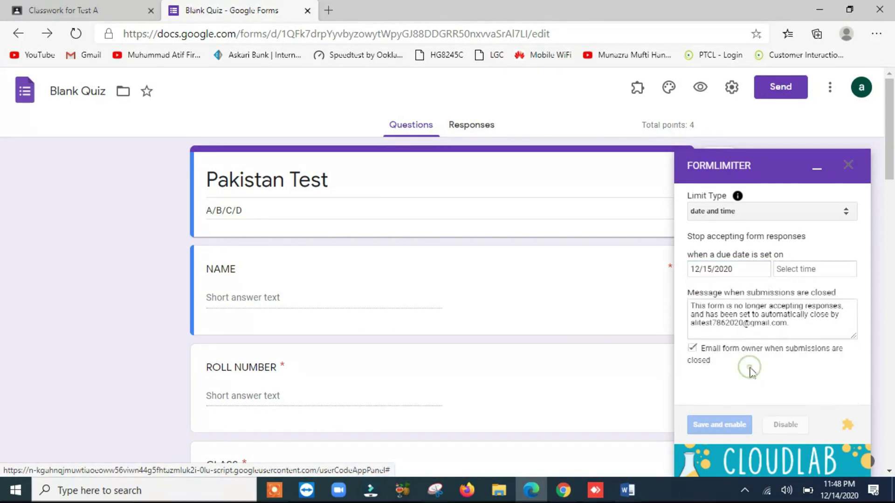
pyautogui.click(822, 271)
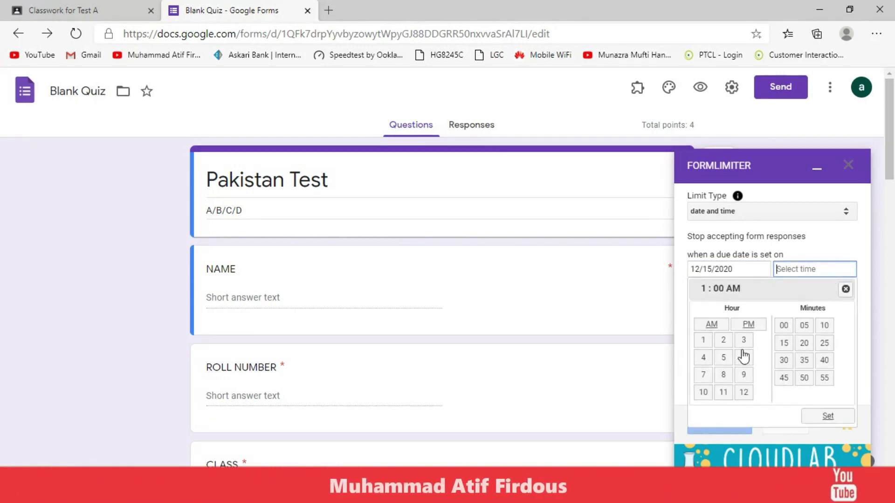
pyautogui.click(722, 360)
pyautogui.click(749, 327)
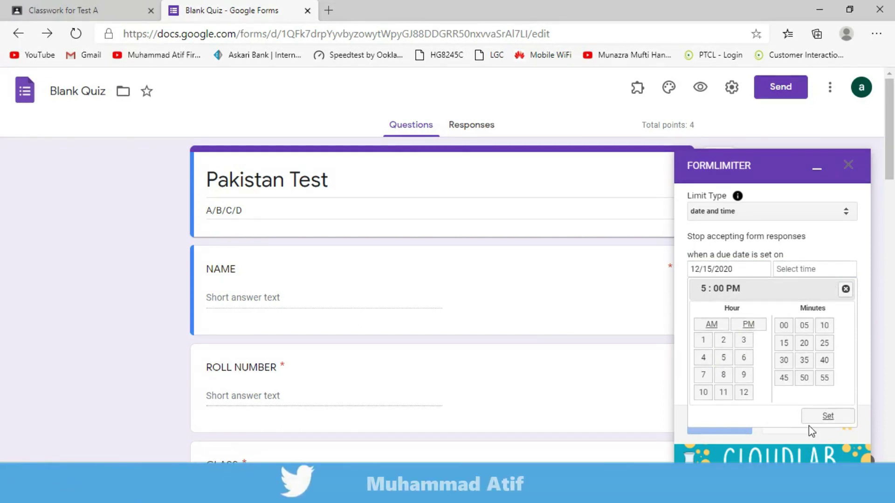
pyautogui.click(825, 416)
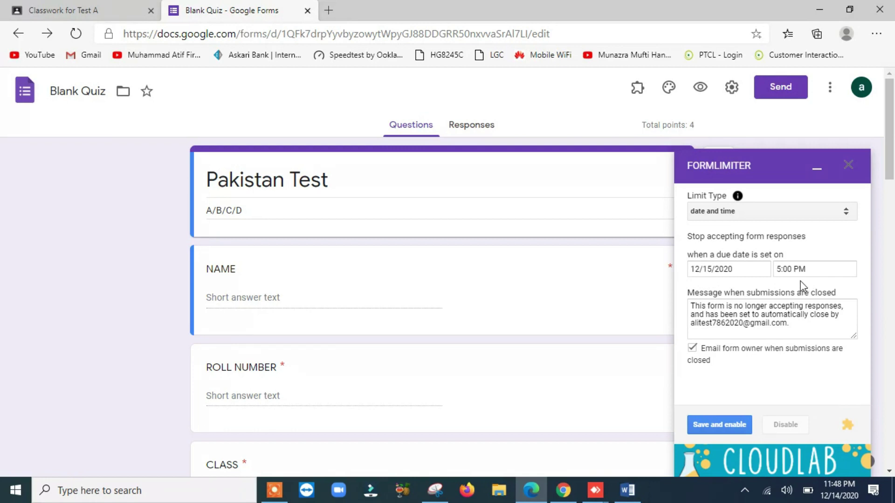
pyautogui.click(718, 429)
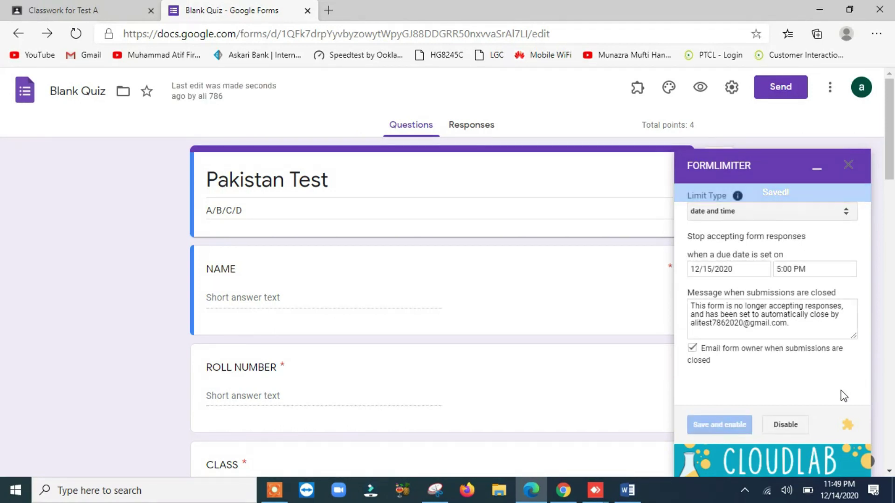
# Minimize formLimiter, open Quilgo's Configure panel, and open a new browser tab.
pyautogui.click(817, 173)
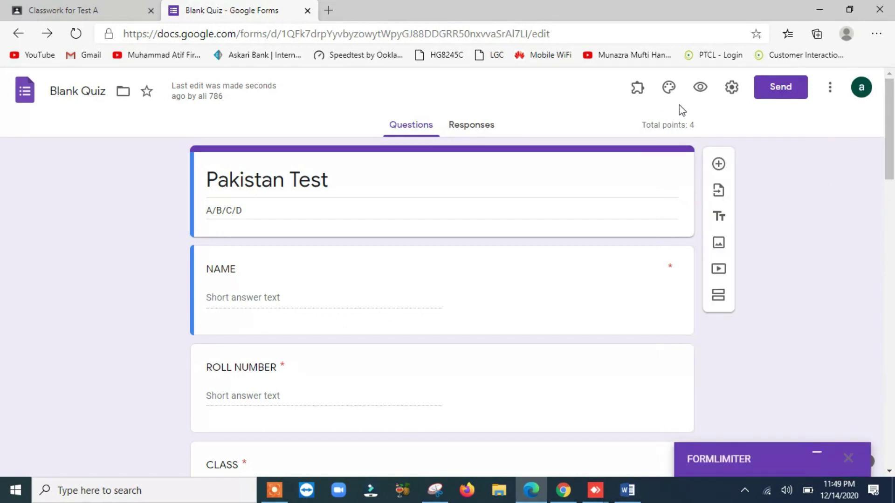
pyautogui.click(636, 89)
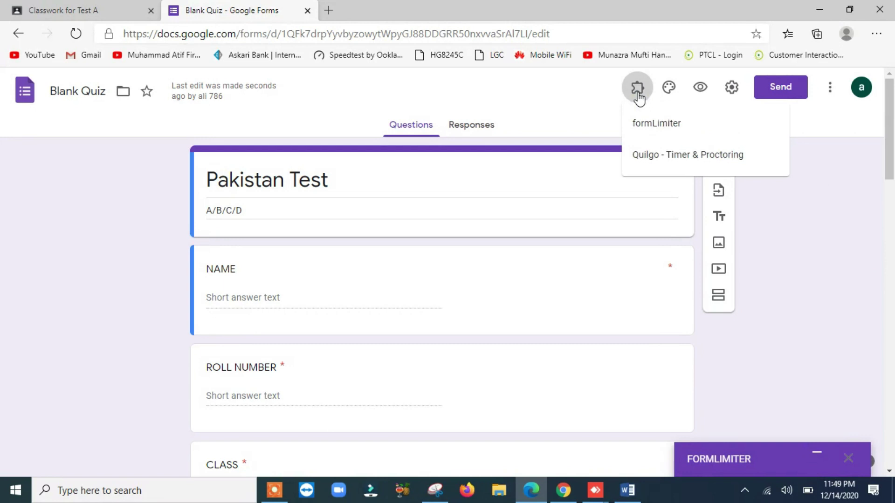
pyautogui.click(661, 156)
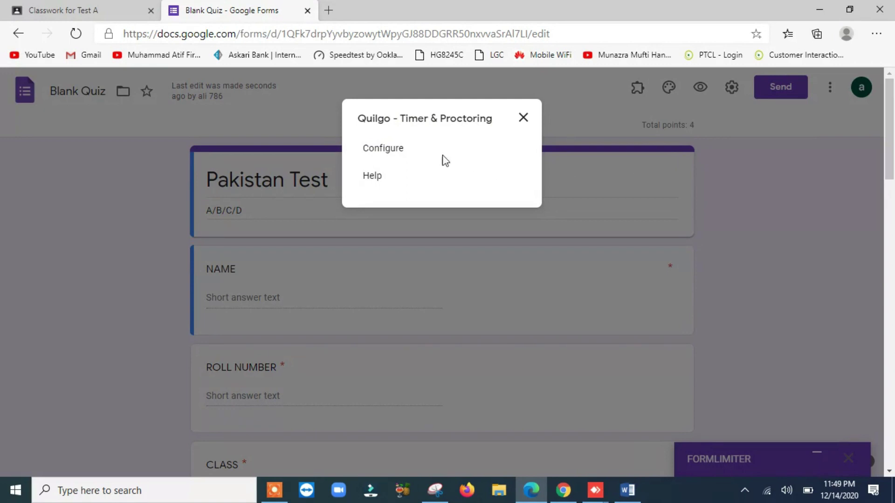
pyautogui.click(388, 153)
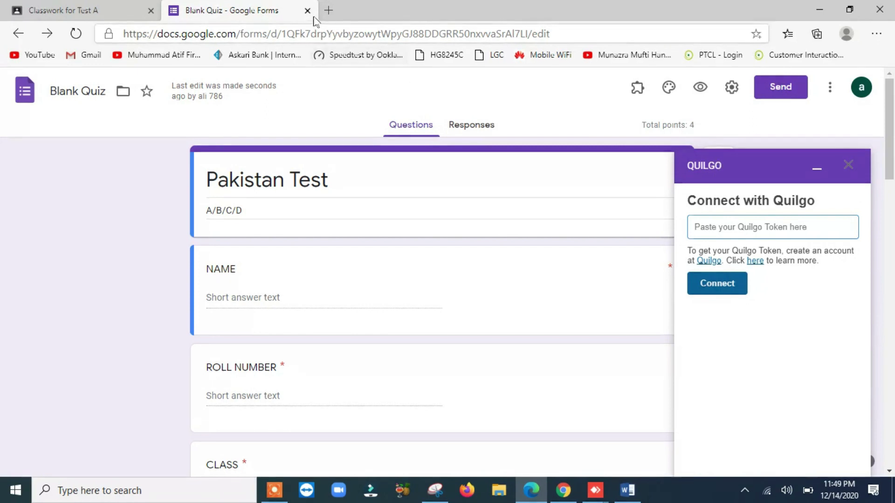
pyautogui.click(326, 10)
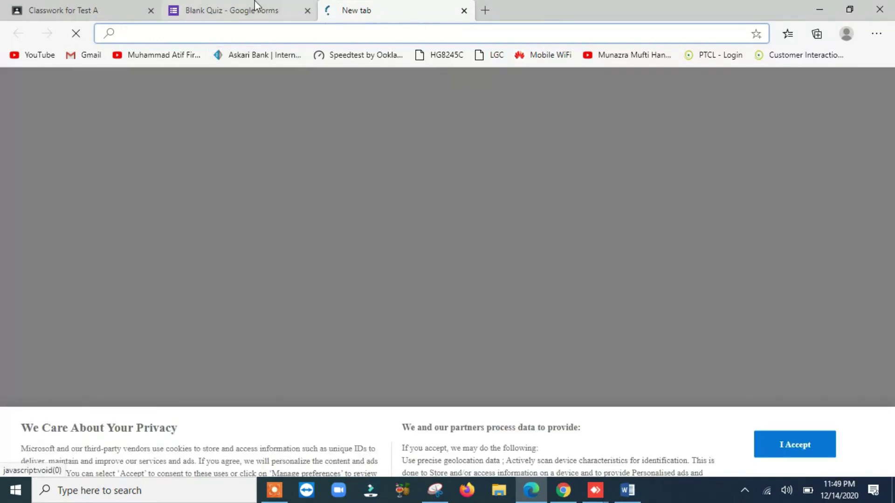
# Search 'quilgo' in the new tab and open the 'Quilgo: Timers for Google Forms' site.
pyautogui.click(254, 2)
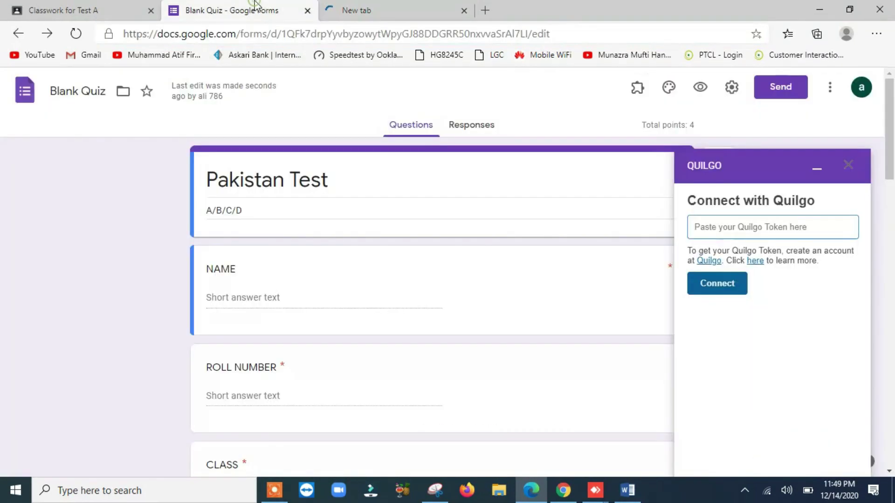
pyautogui.click(371, 10)
pyautogui.write('q')
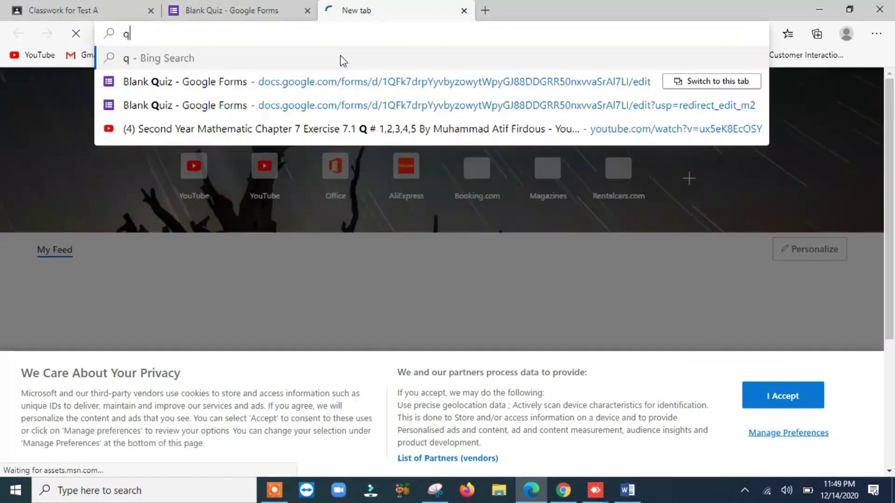
pyautogui.write('uil')
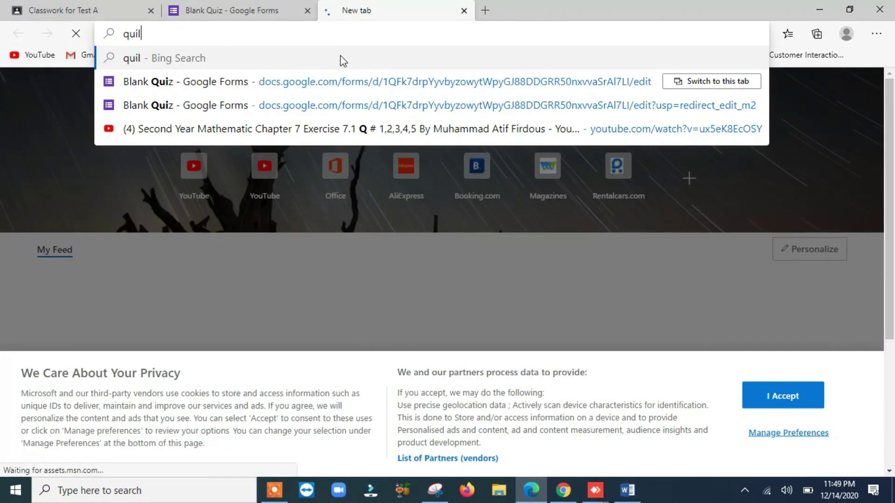
pyautogui.write('go')
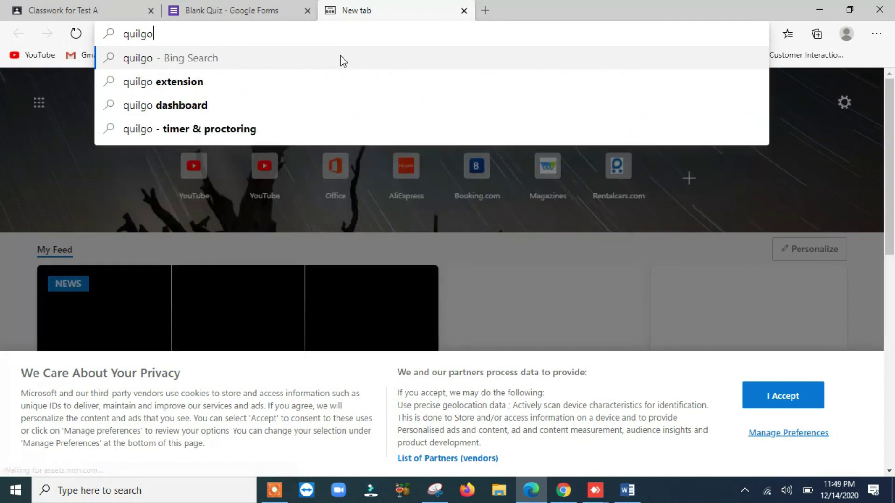
pyautogui.press('Return')
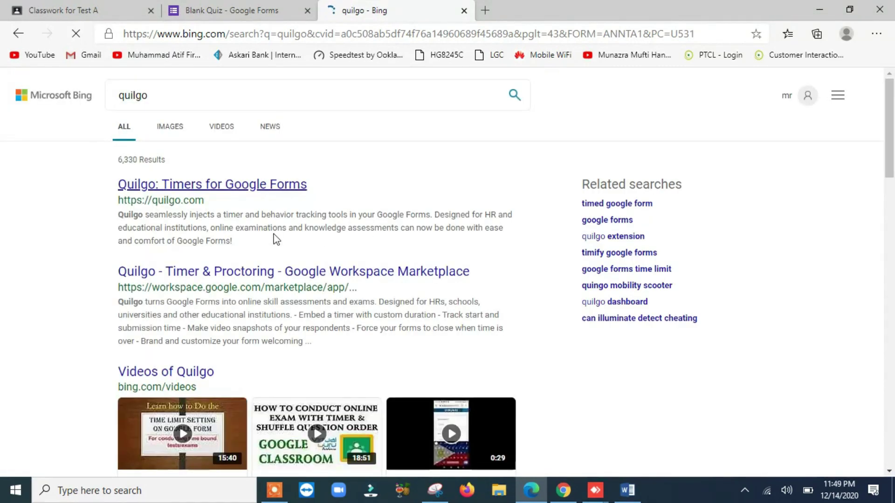
pyautogui.scroll(-4, 390, 212)
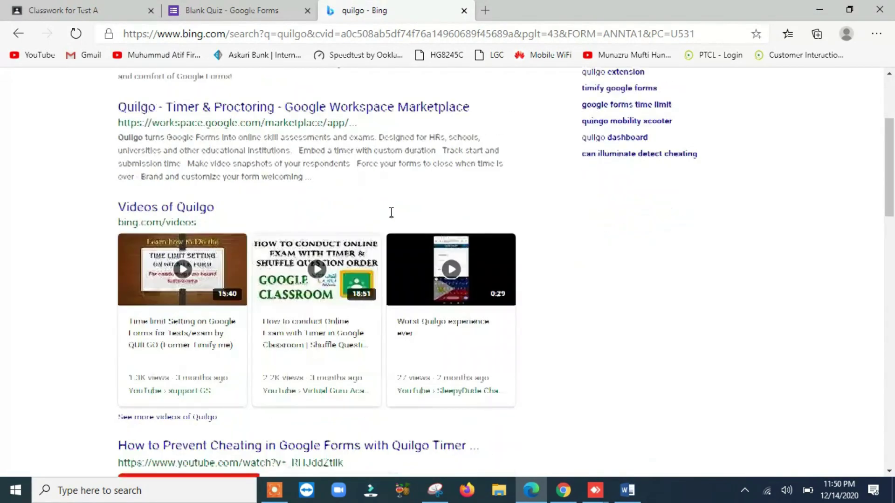
pyautogui.scroll(4, 390, 214)
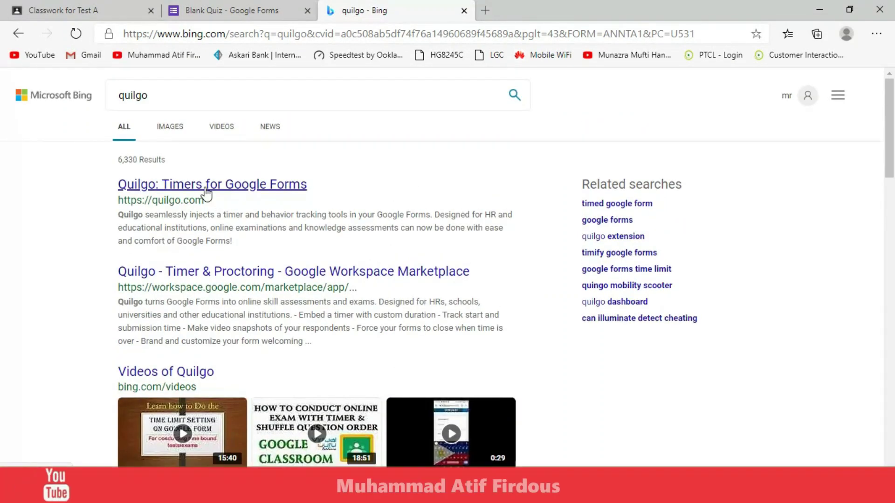
pyautogui.click(204, 192)
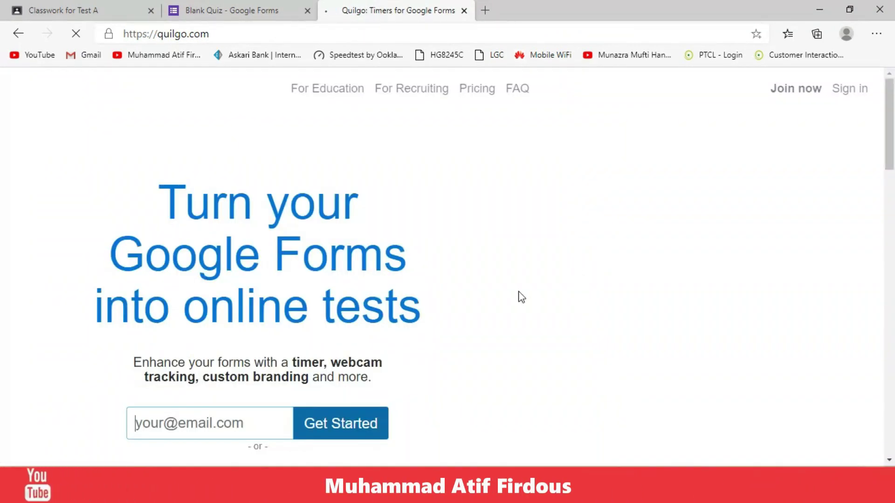
# Sign in to Quilgo with Google, choosing the account that owns the quiz.
pyautogui.click(239, 367)
pyautogui.click(245, 366)
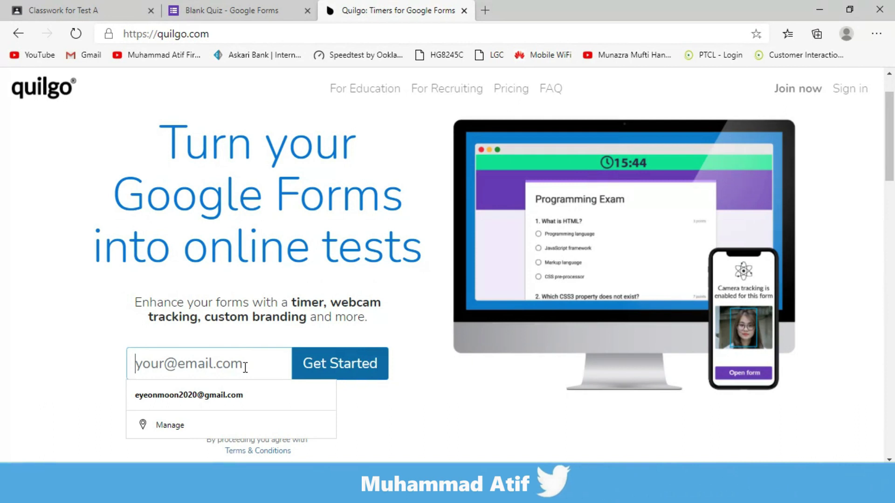
pyautogui.write('ali')
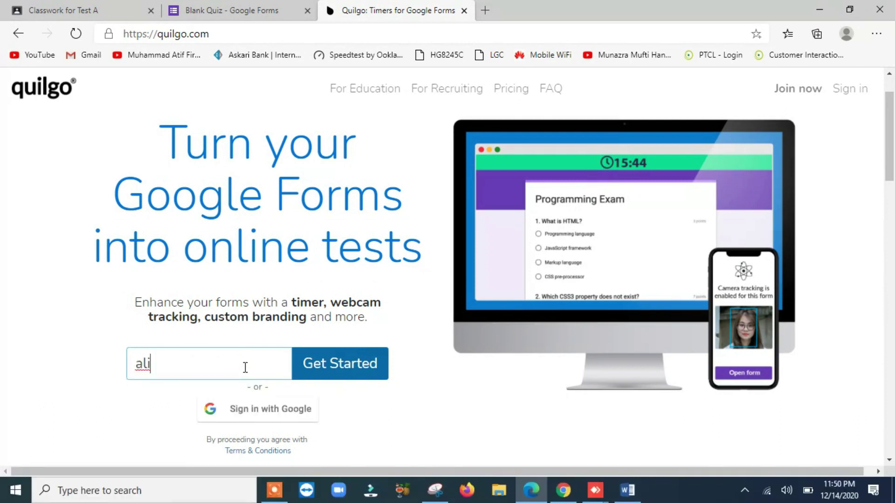
pyautogui.press('BackSpace')
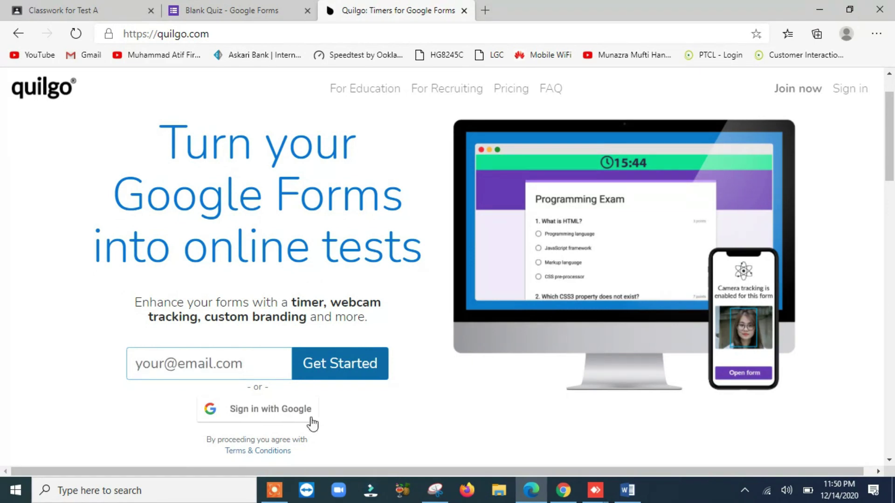
pyautogui.click(276, 417)
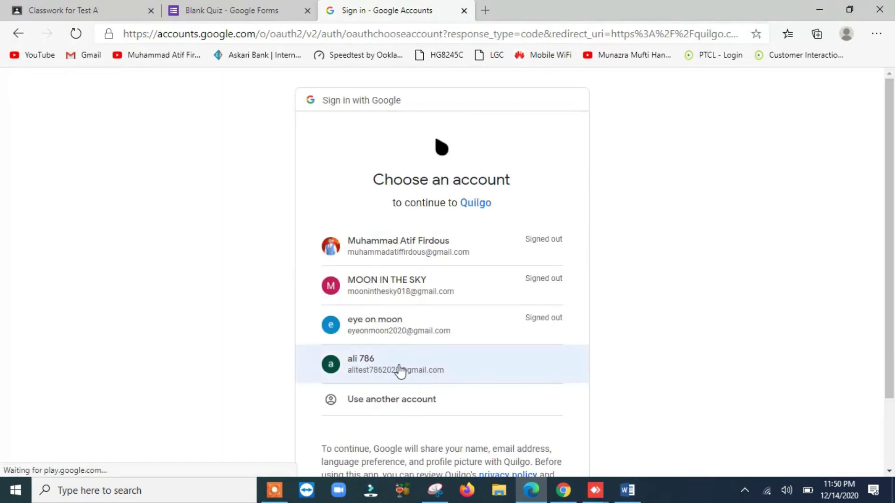
pyautogui.click(392, 368)
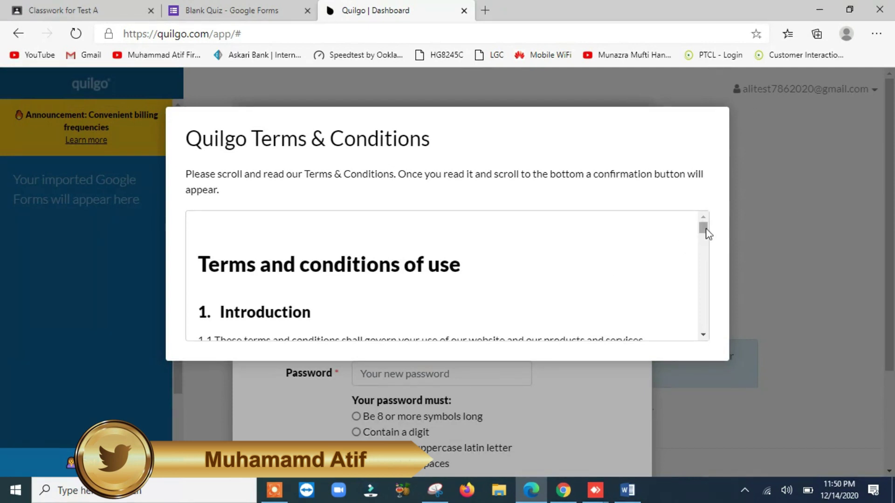
# Scroll through Quilgo's Terms & Conditions to the bottom and accept them.
pyautogui.moveTo(704, 228); pyautogui.dragTo(703, 235)
pyautogui.scroll(1, 607, 281)
pyautogui.scroll(2, 607, 283)
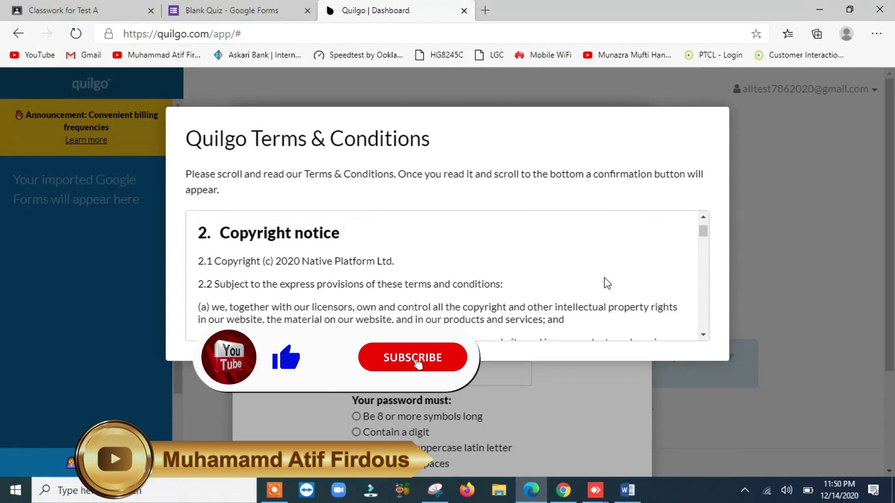
pyautogui.scroll(-1, 606, 282)
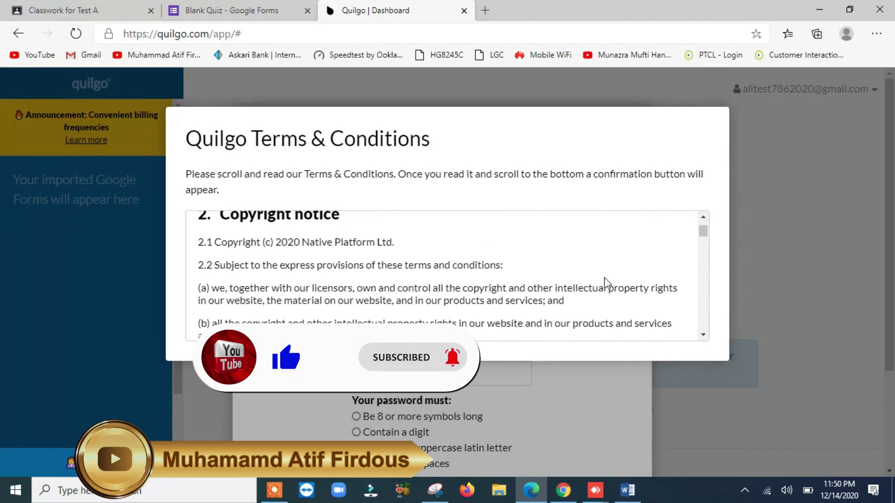
pyautogui.scroll(-4, 605, 282)
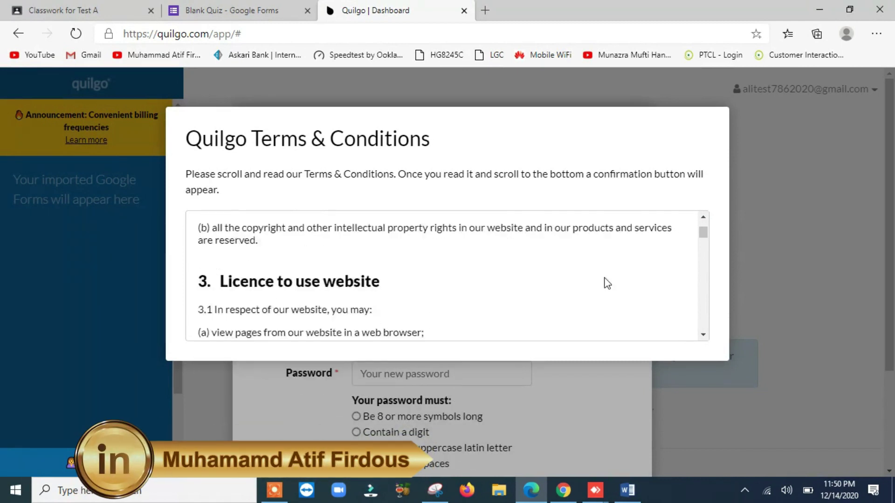
pyautogui.scroll(-6, 606, 282)
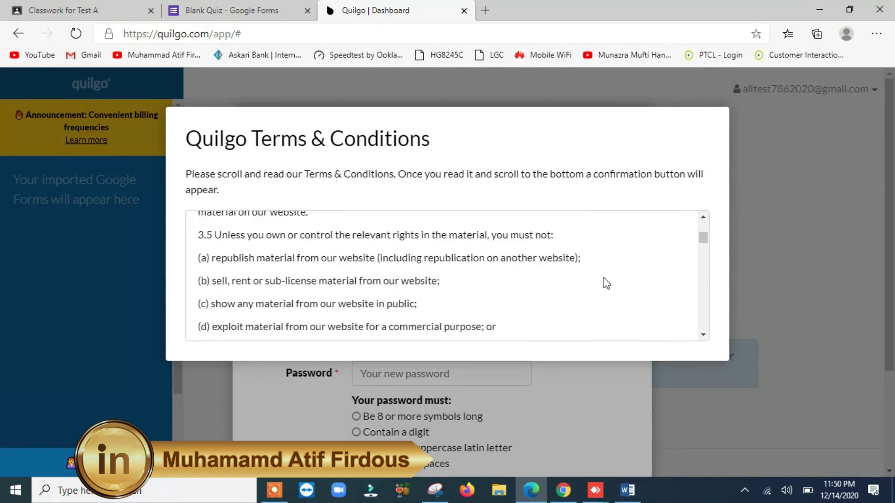
pyautogui.scroll(-10, 606, 282)
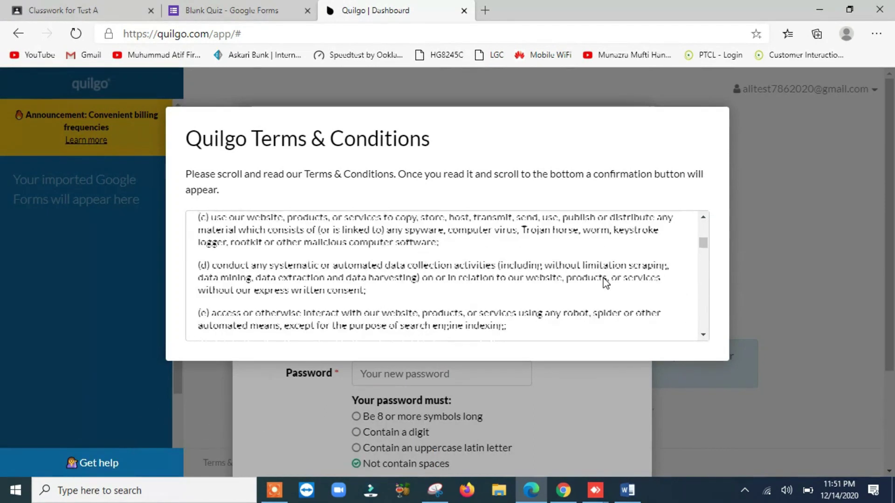
pyautogui.scroll(-10, 606, 282)
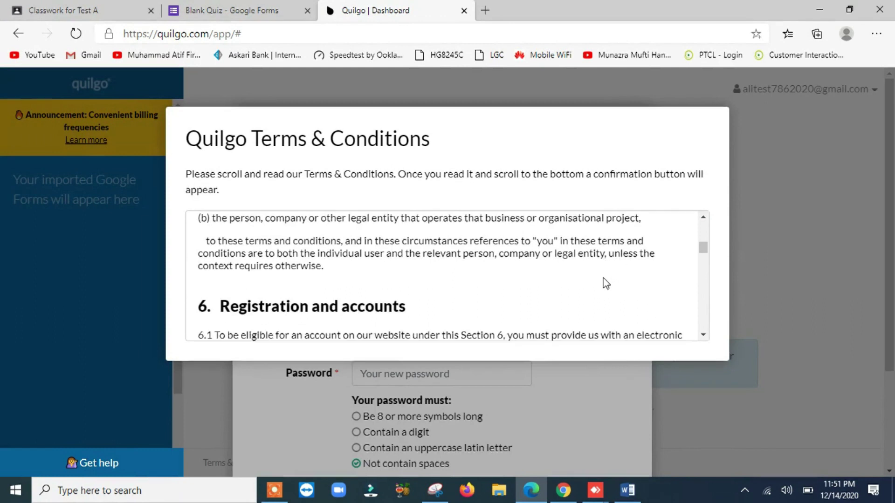
pyautogui.scroll(-10, 606, 283)
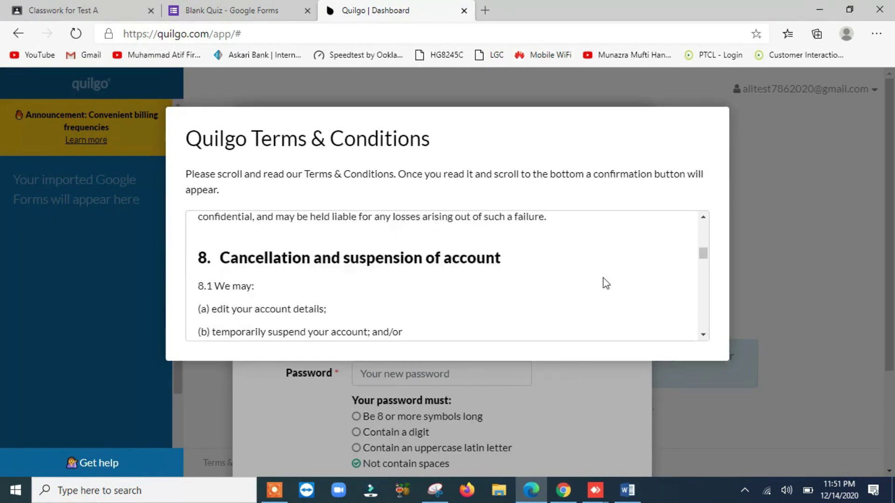
pyautogui.scroll(-10, 606, 283)
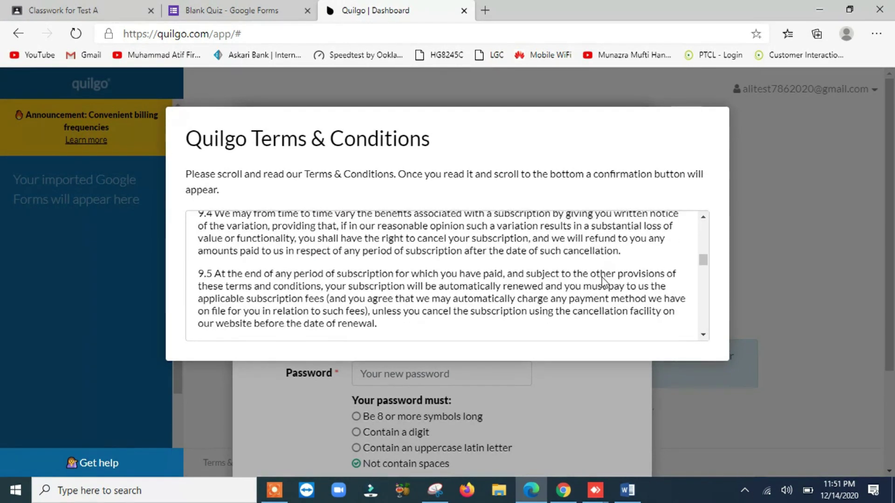
pyautogui.scroll(-10, 606, 282)
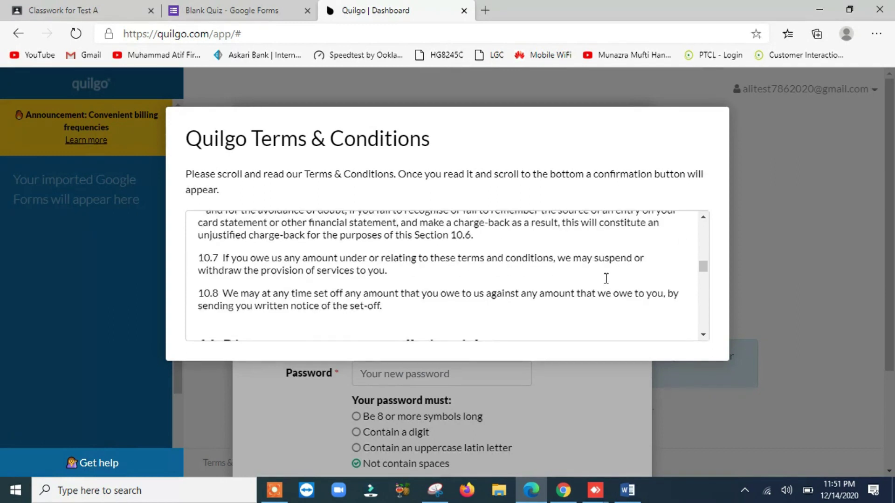
pyautogui.scroll(-5, 605, 281)
pyautogui.moveTo(702, 272); pyautogui.dragTo(702, 323)
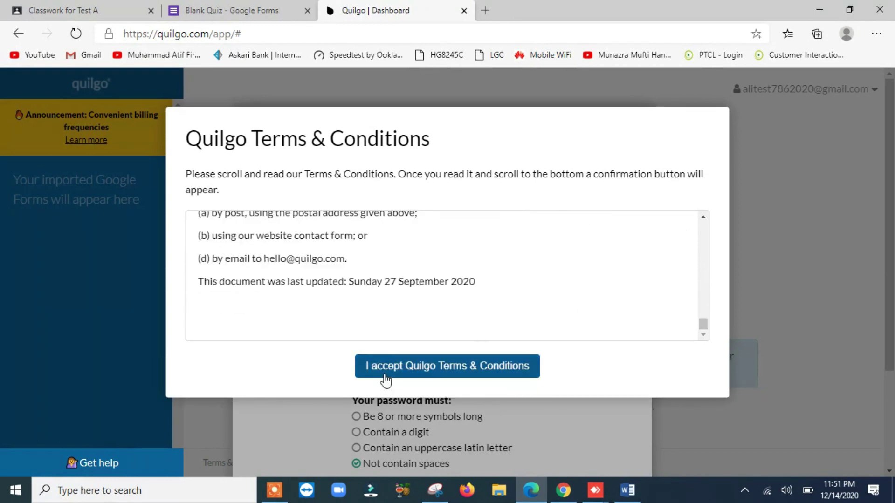
pyautogui.click(460, 366)
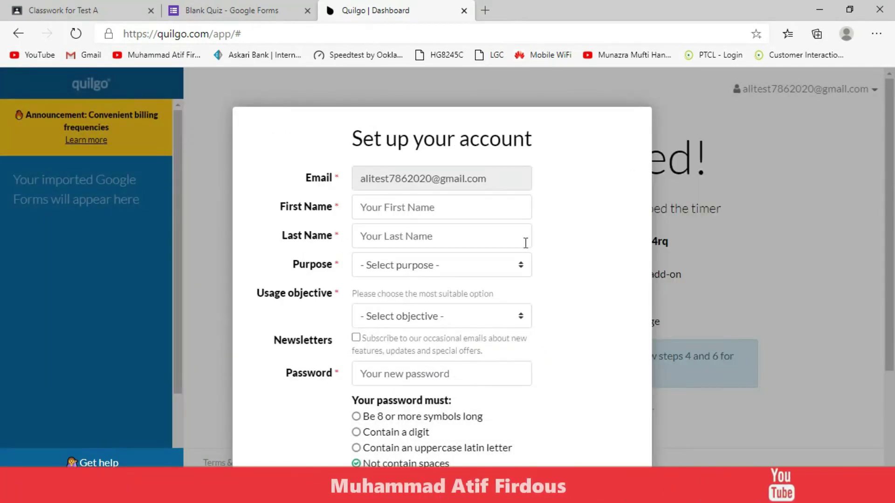
# Enter the user's first and last name, with Personal purpose and Education objective.
pyautogui.click(415, 205)
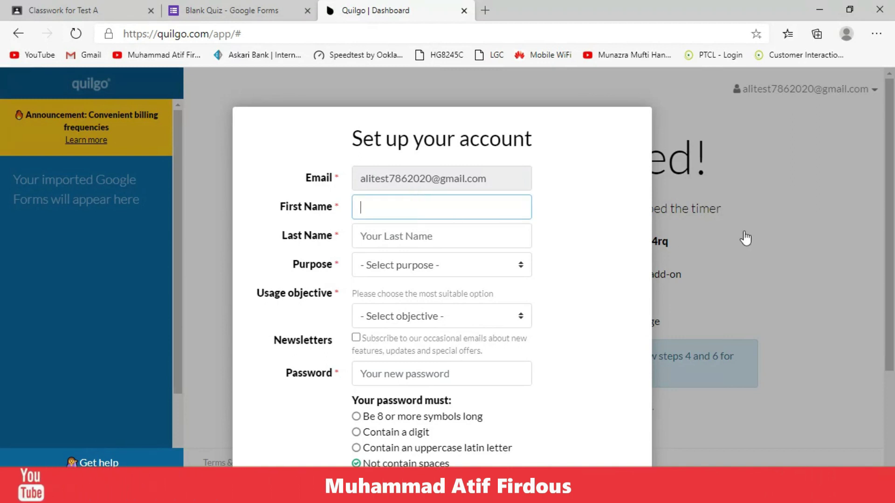
pyautogui.write('ali')
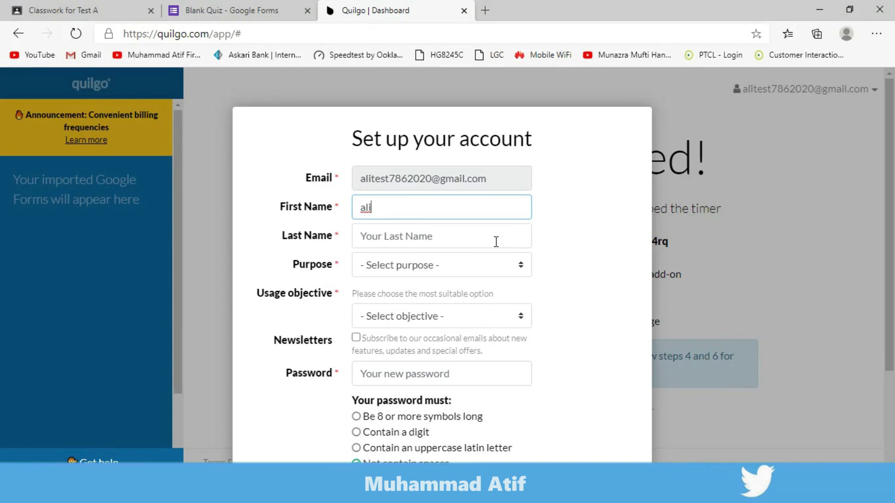
pyautogui.click(496, 241)
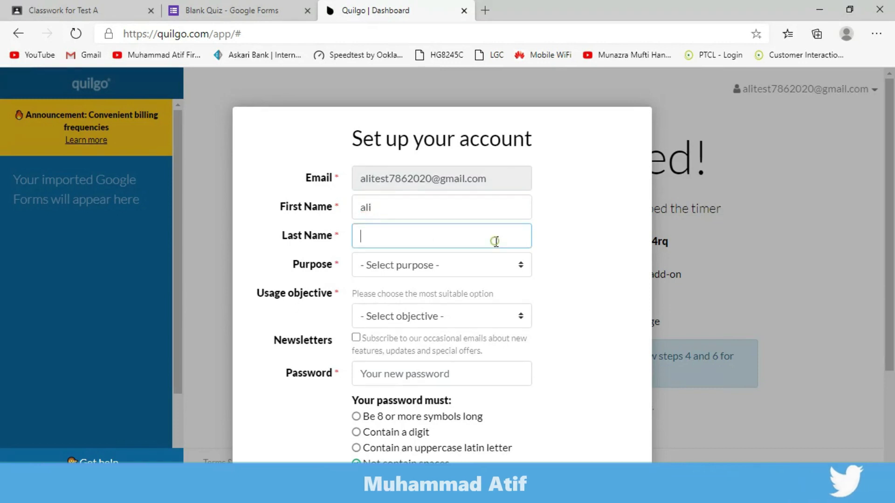
pyautogui.write('test')
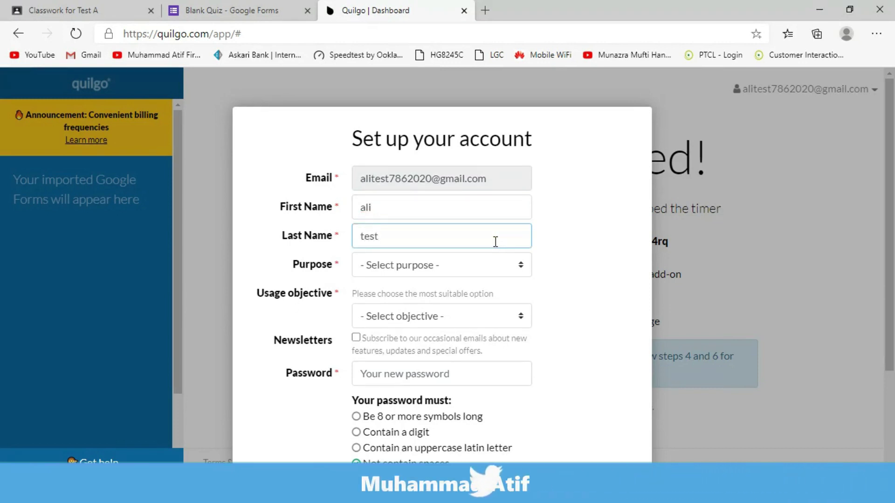
pyautogui.click(455, 275)
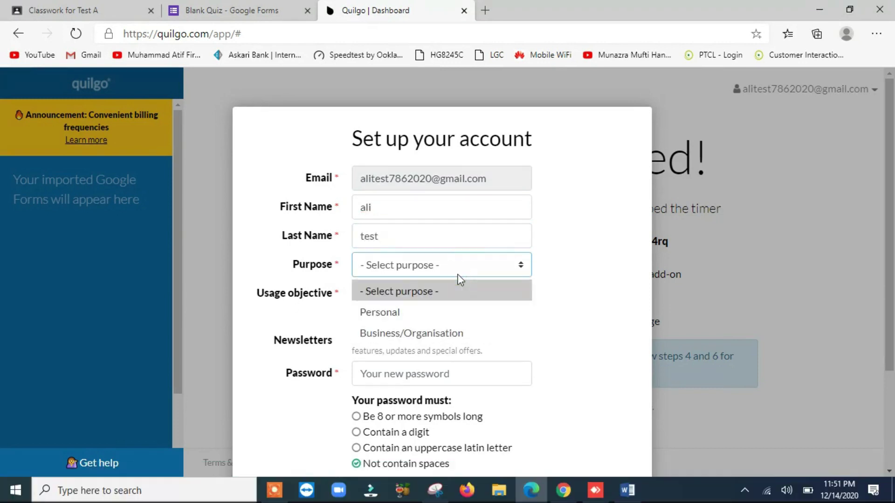
pyautogui.click(412, 313)
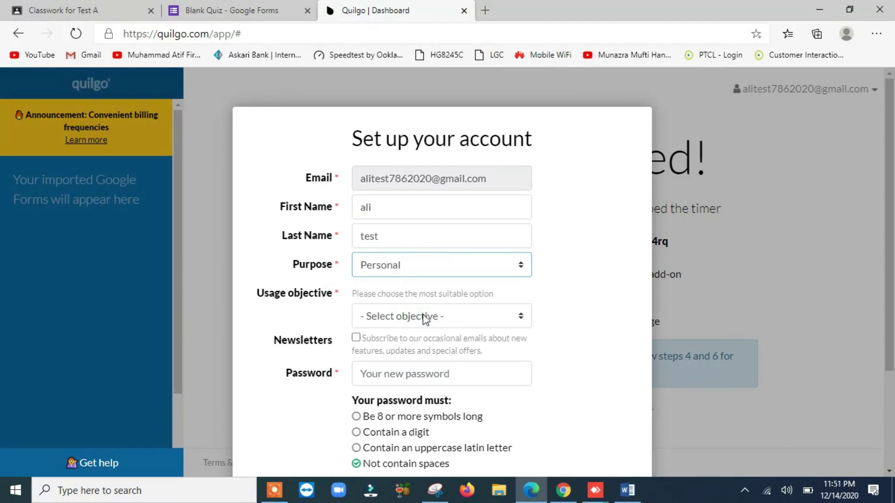
pyautogui.click(454, 319)
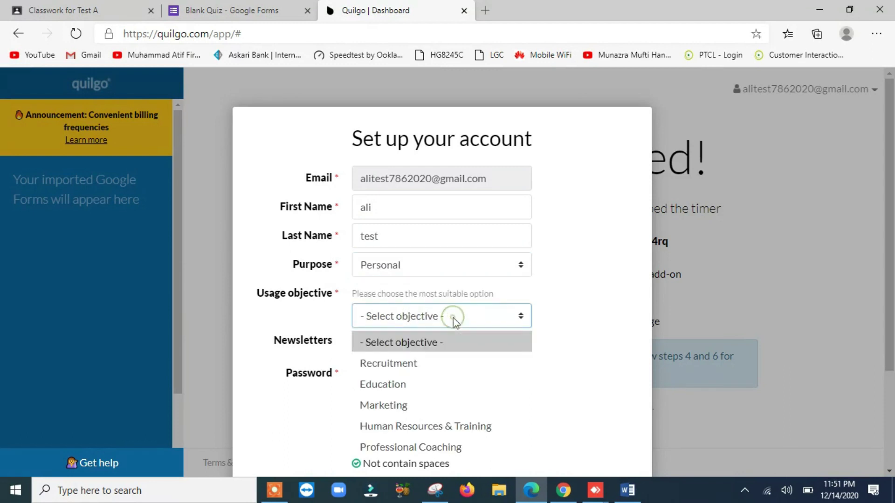
pyautogui.click(405, 383)
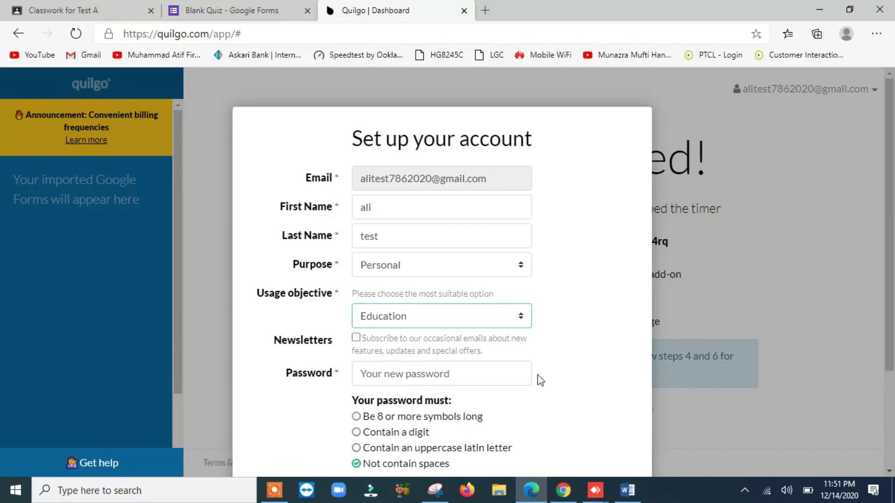
# Enter the account password, save the Quilgo account, and let Edge save the password.
pyautogui.scroll(-3, 538, 375)
pyautogui.click(448, 256)
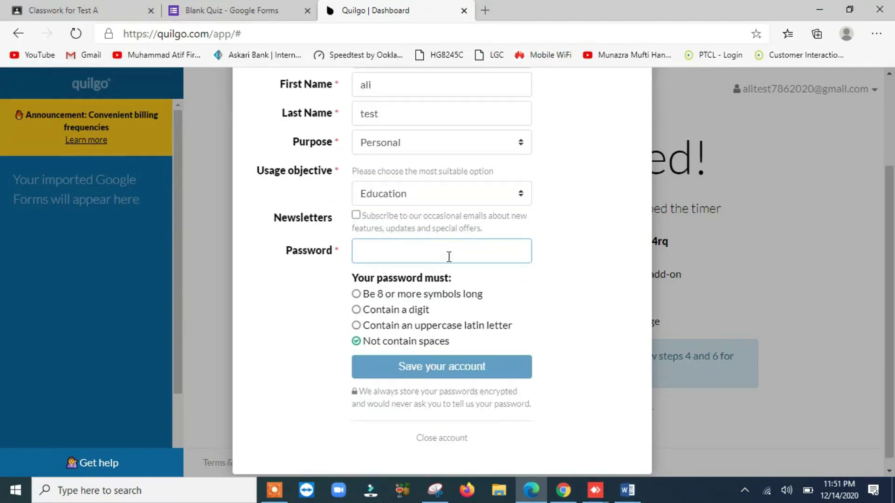
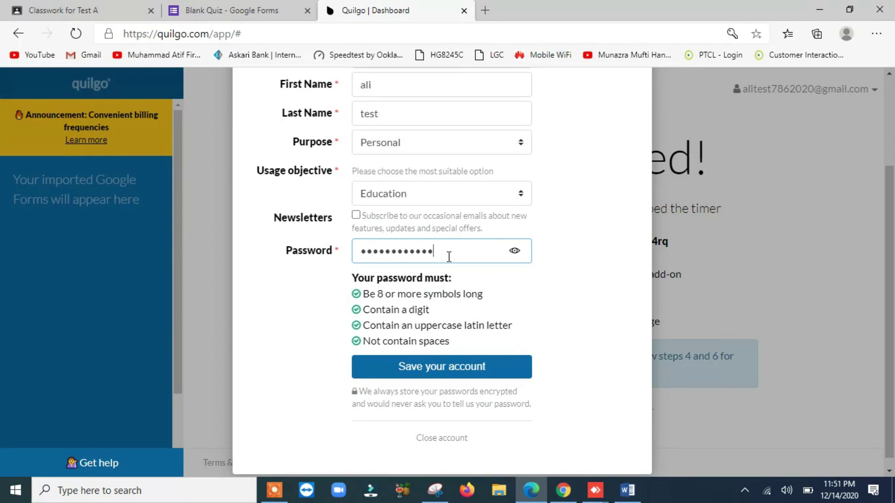
pyautogui.click(451, 368)
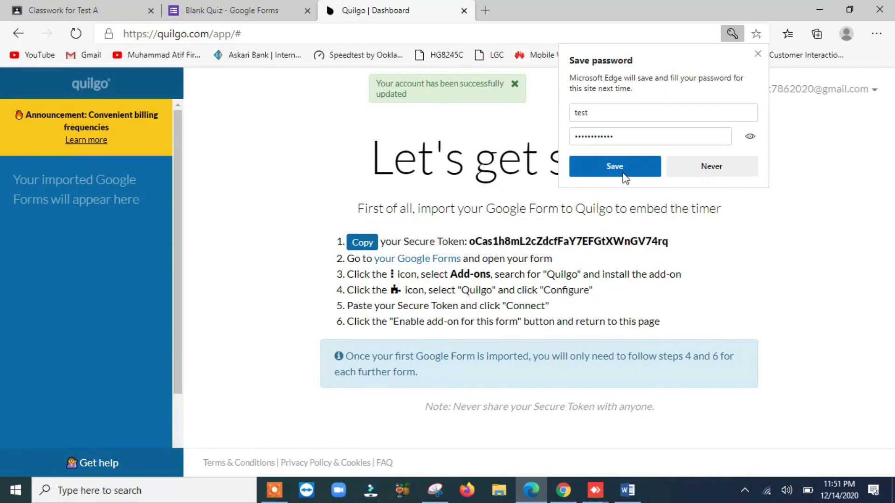
pyautogui.click(623, 173)
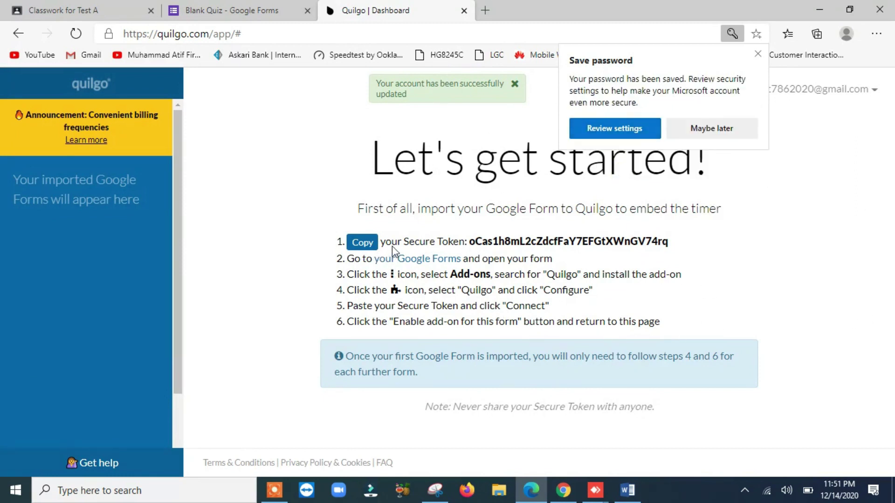
# Copy the Quilgo Secure Token and switch to the Blank Quiz Google Forms tab.
pyautogui.moveTo(471, 241); pyautogui.dragTo(641, 235)
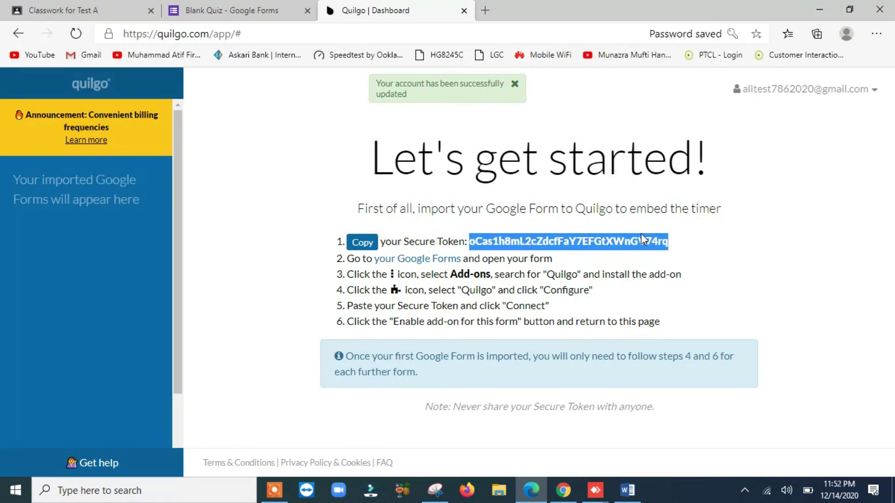
pyautogui.rightClick(636, 235)
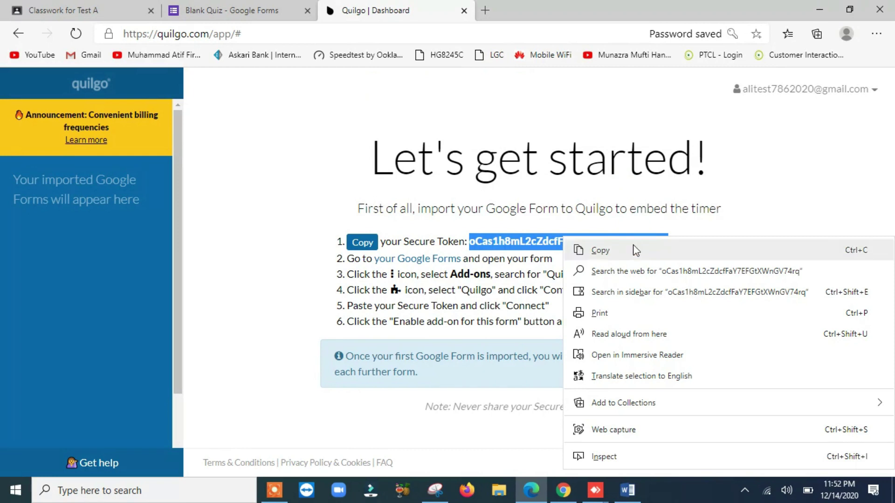
pyautogui.click(633, 248)
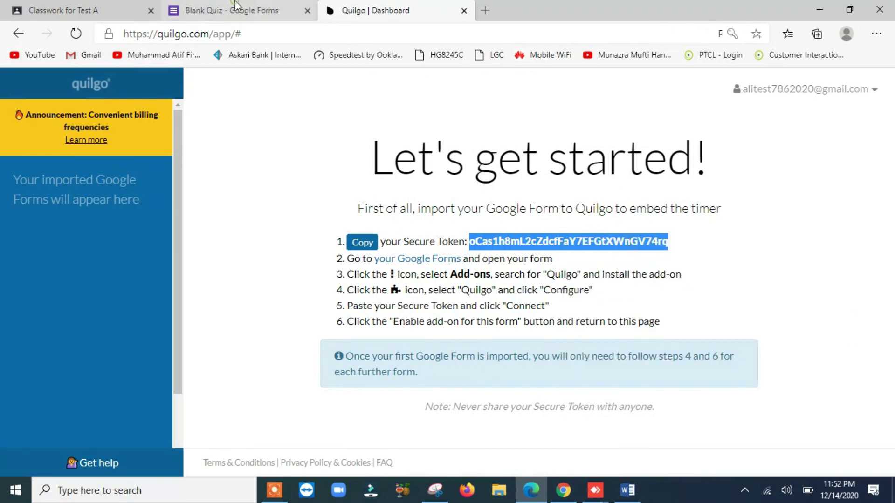
pyautogui.click(236, 6)
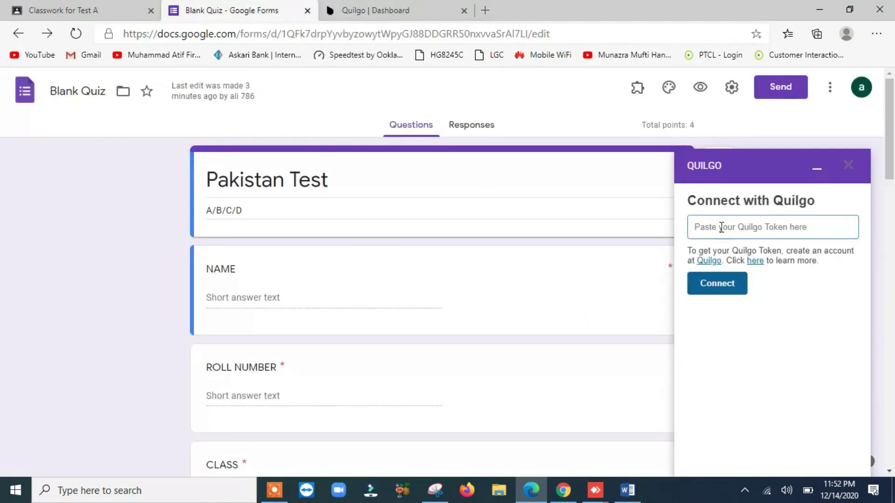
# Paste the secure token into the Quilgo add-on and connect it to the Quilgo account.
pyautogui.click(772, 227)
pyautogui.rightClick(772, 228)
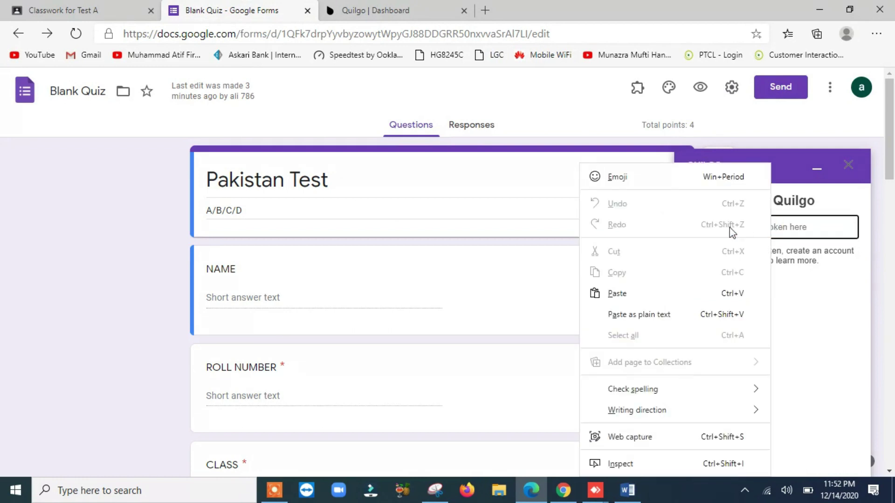
pyautogui.click(628, 287)
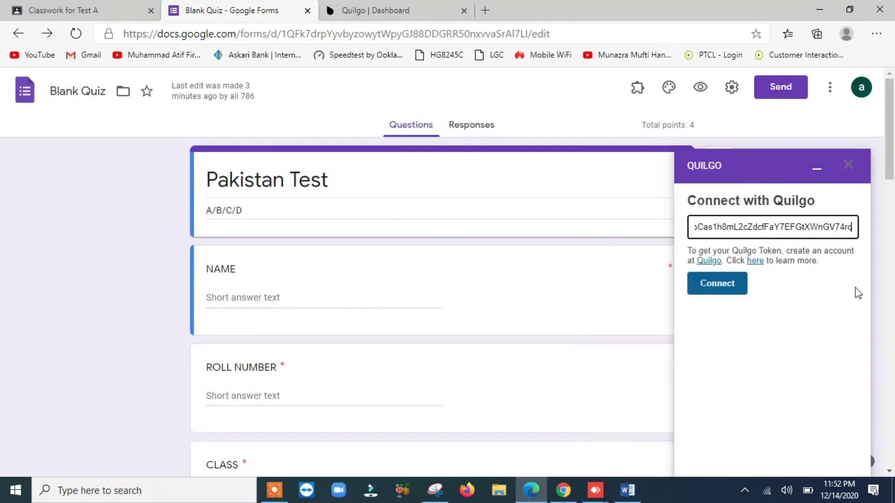
pyautogui.click(720, 285)
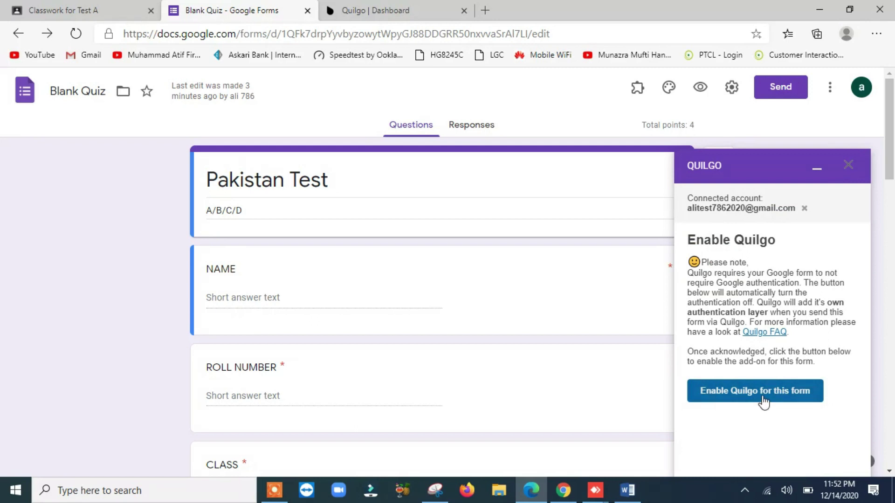
# Enable Quilgo for the Pakistan Test form, adding a Submission ID field, and collapse the sidebar.
pyautogui.click(758, 397)
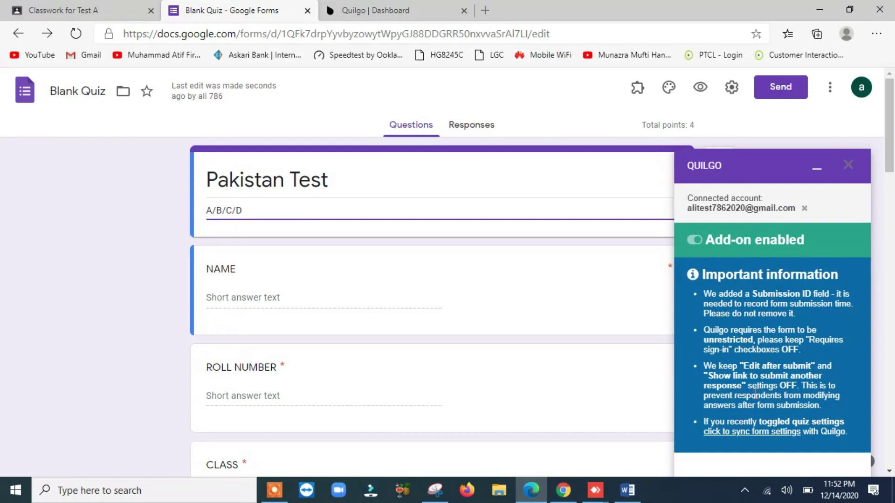
pyautogui.scroll(-3, 812, 380)
pyautogui.scroll(3, 813, 375)
pyautogui.click(815, 164)
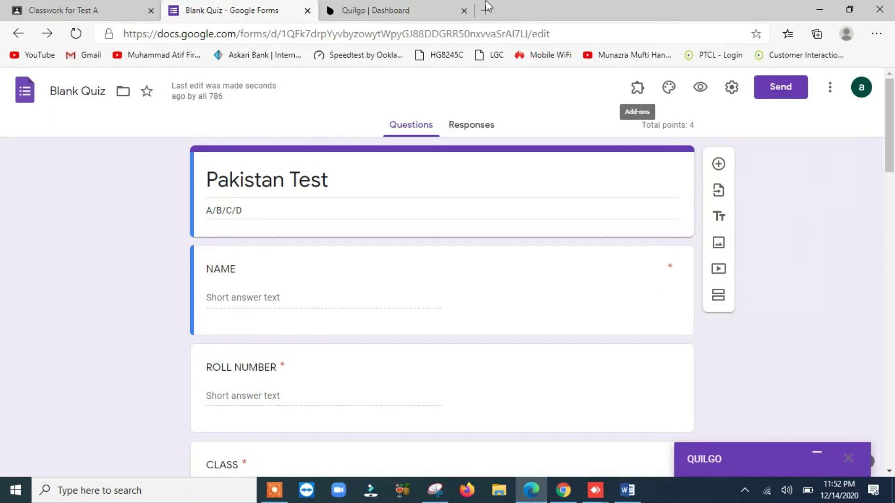
# Open the Pakistan Test form's page from the Quilgo dashboard sidebar to see its demo test links.
pyautogui.click(357, 10)
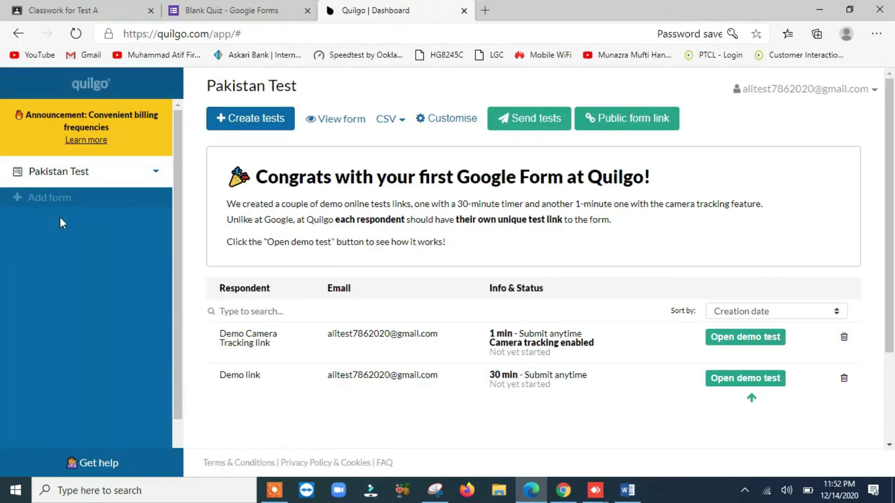
pyautogui.click(58, 182)
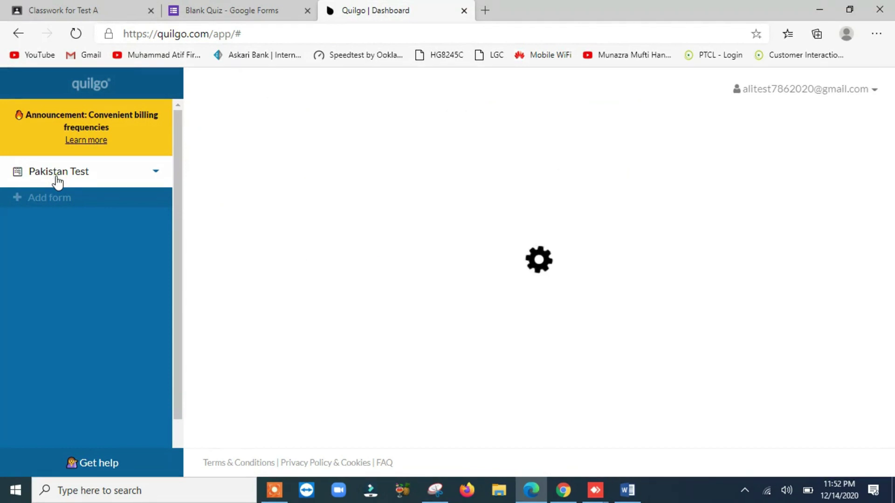
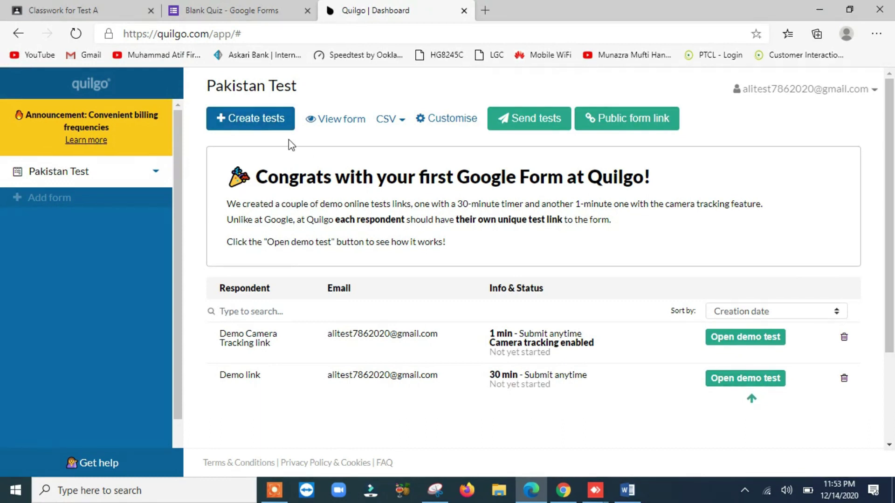
# Create a 5-minute auto-closing timed test for the respondent's e-mail address, with quiz scores viewable.
pyautogui.click(262, 124)
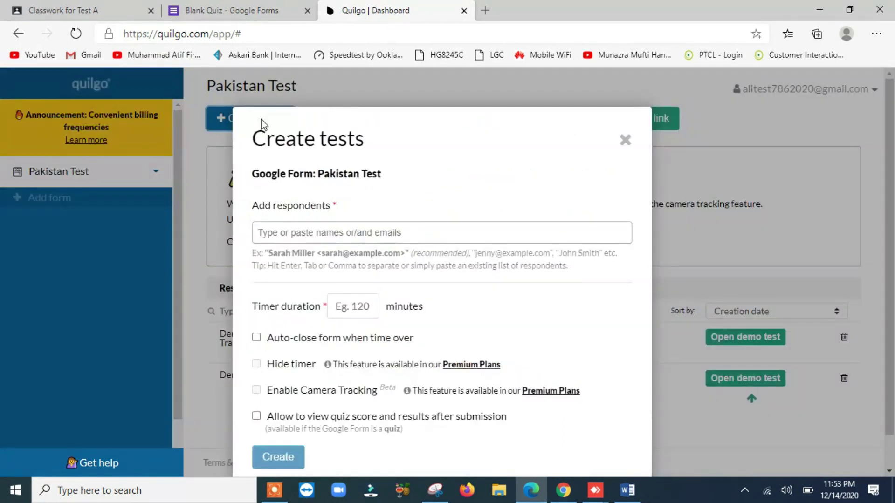
pyautogui.click(429, 229)
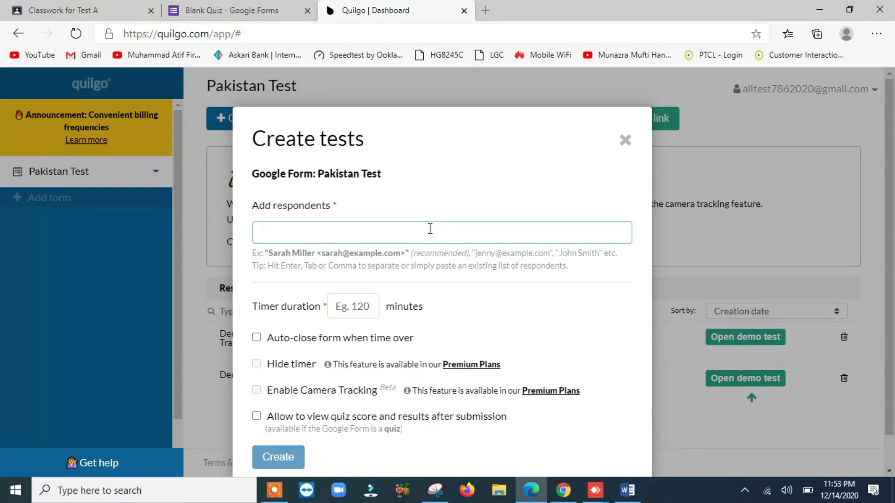
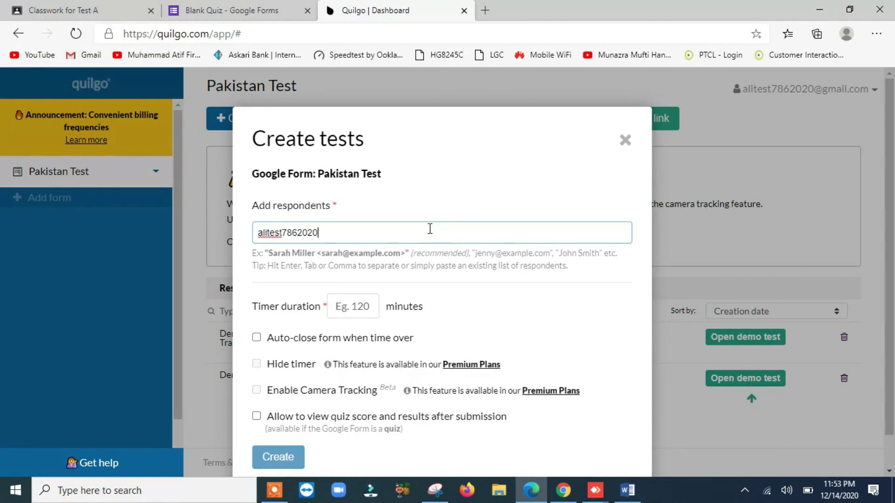
pyautogui.click(355, 304)
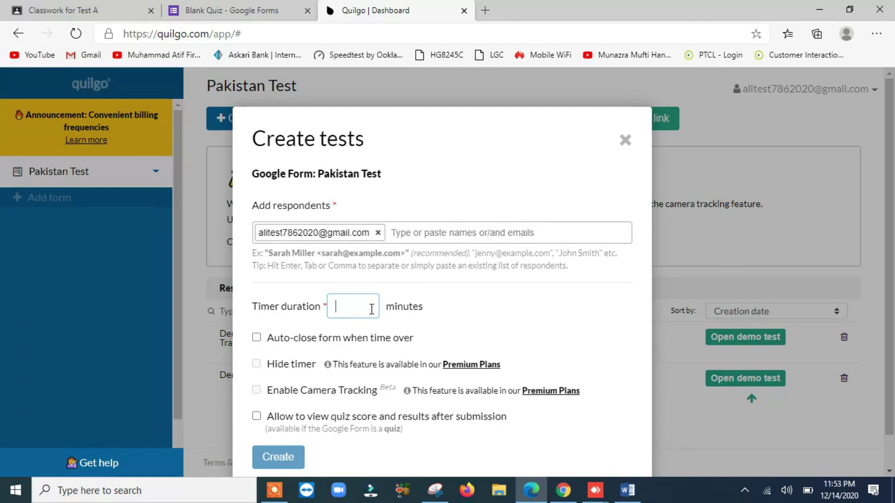
pyautogui.write('5')
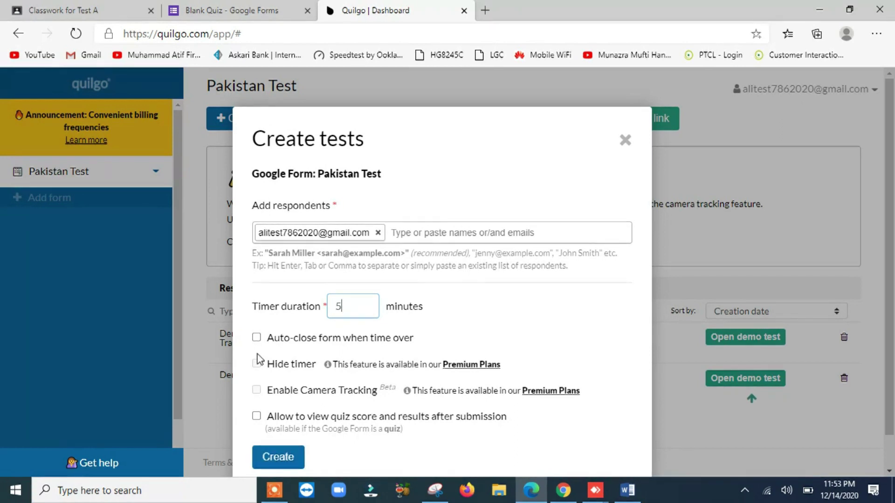
pyautogui.click(256, 337)
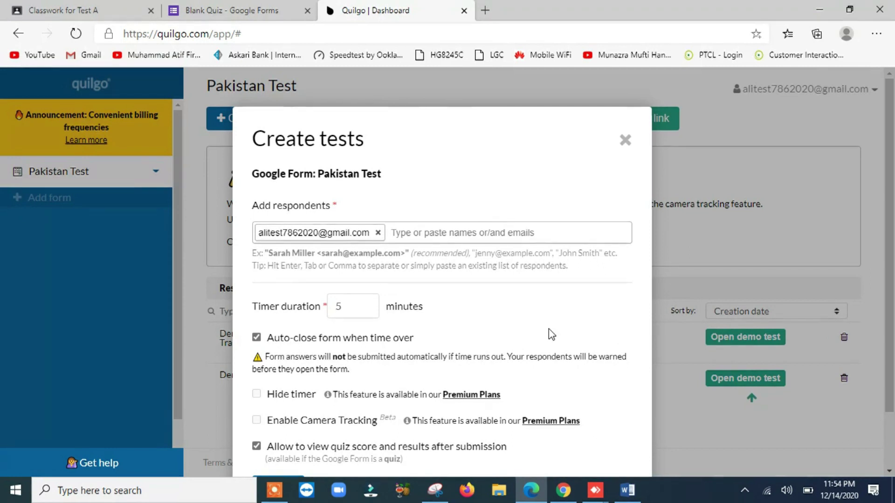
pyautogui.scroll(-2, 548, 331)
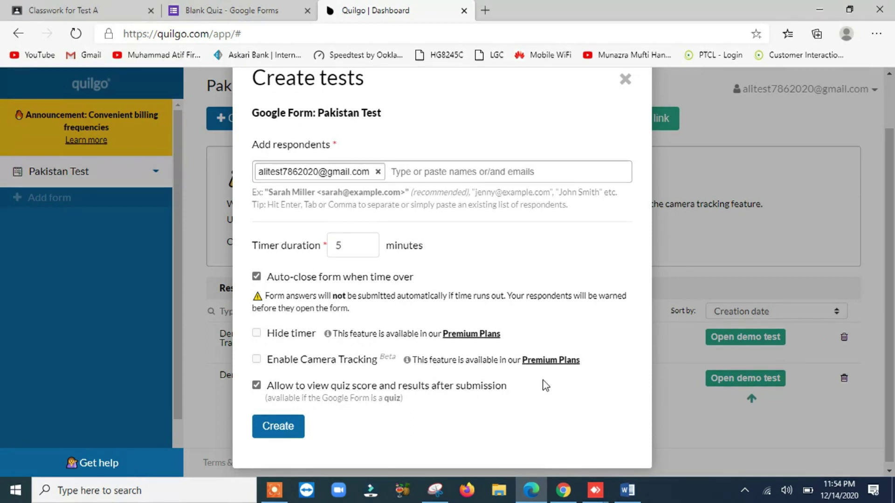
pyautogui.click(280, 426)
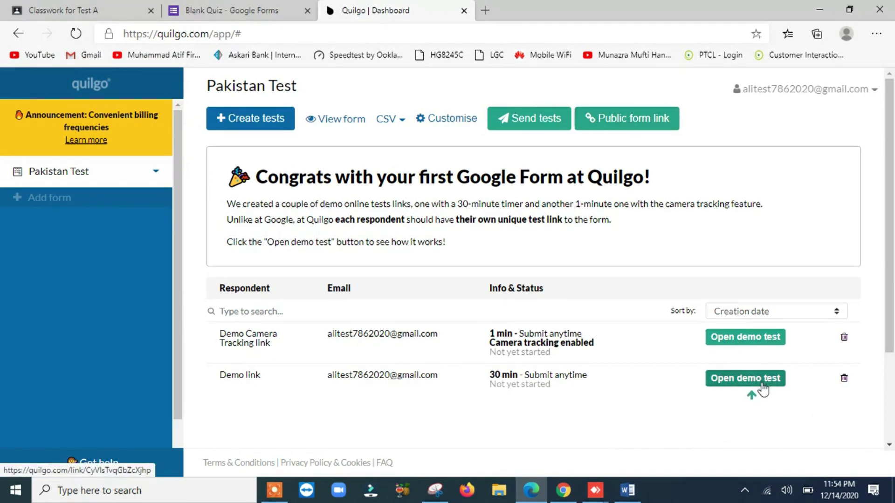
# Copy the Pakistan Test public form link and switch on Open self-registration.
pyautogui.click(629, 135)
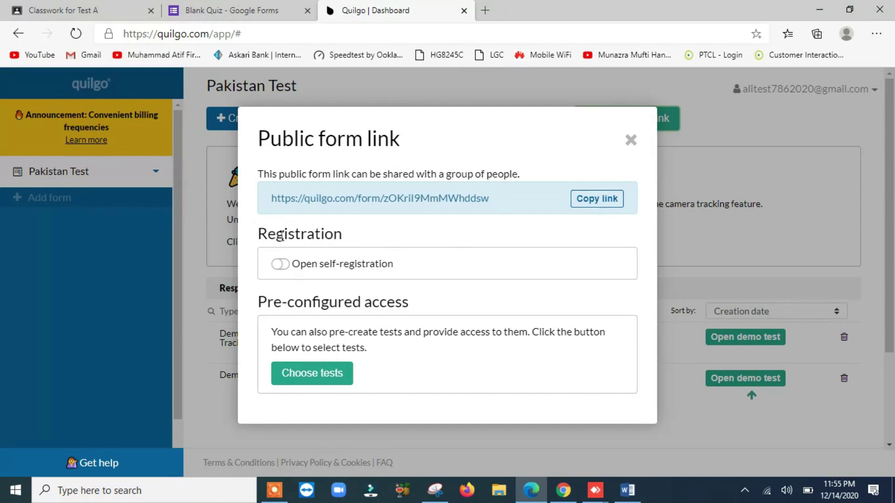
pyautogui.click(605, 199)
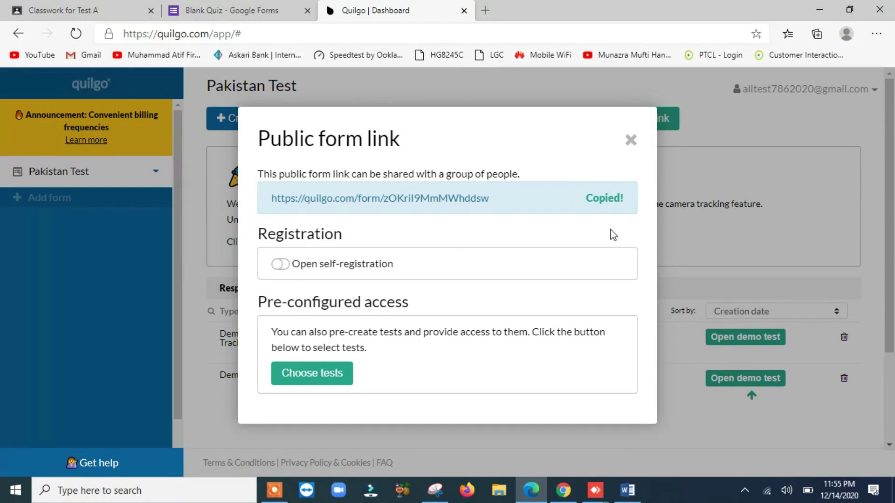
pyautogui.click(281, 264)
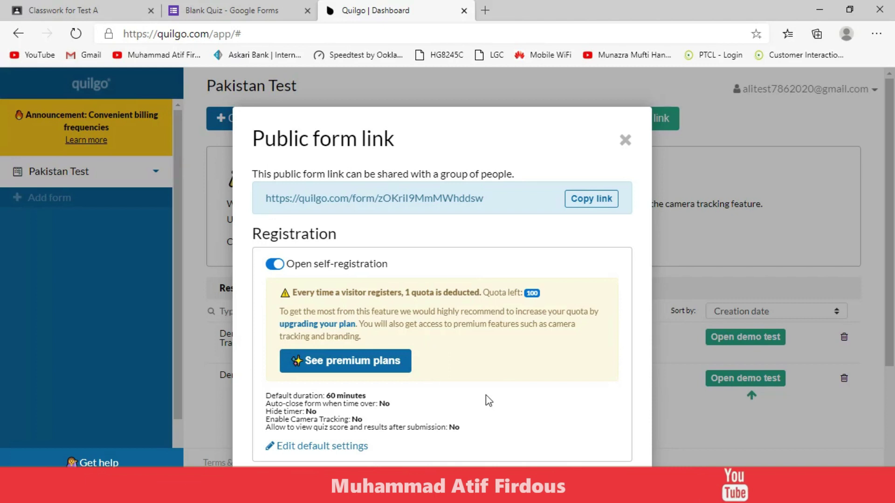
pyautogui.scroll(-1, 495, 390)
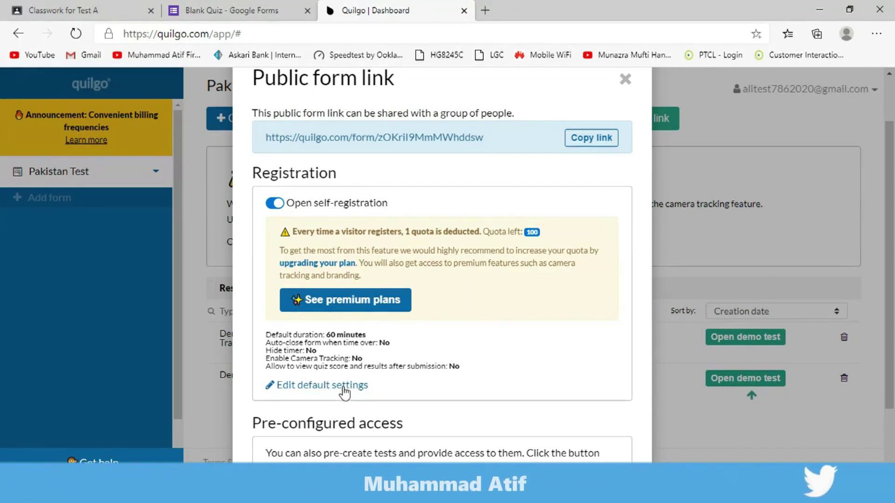
# Change self-registration defaults to 5 minutes with auto-close and quiz score viewing, then recopy the link.
pyautogui.click(342, 387)
pyautogui.scroll(-1, 569, 352)
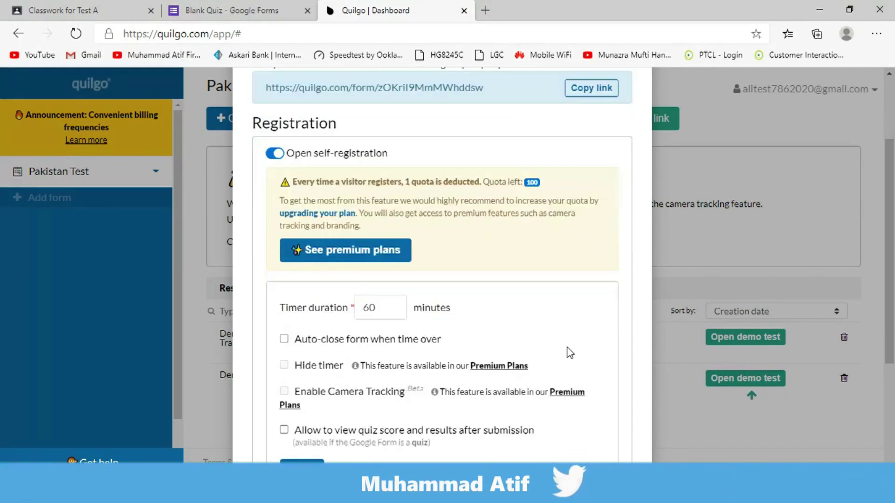
pyautogui.doubleClick(385, 297)
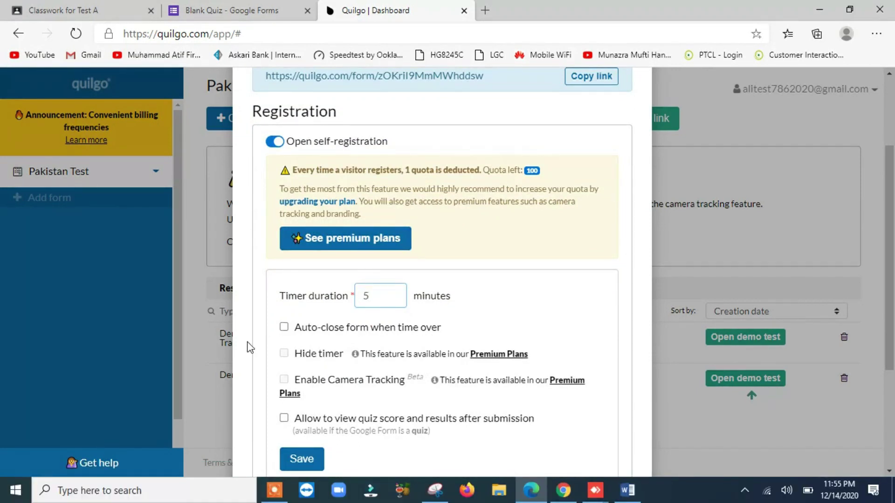
pyautogui.click(283, 327)
pyautogui.scroll(-2, 328, 383)
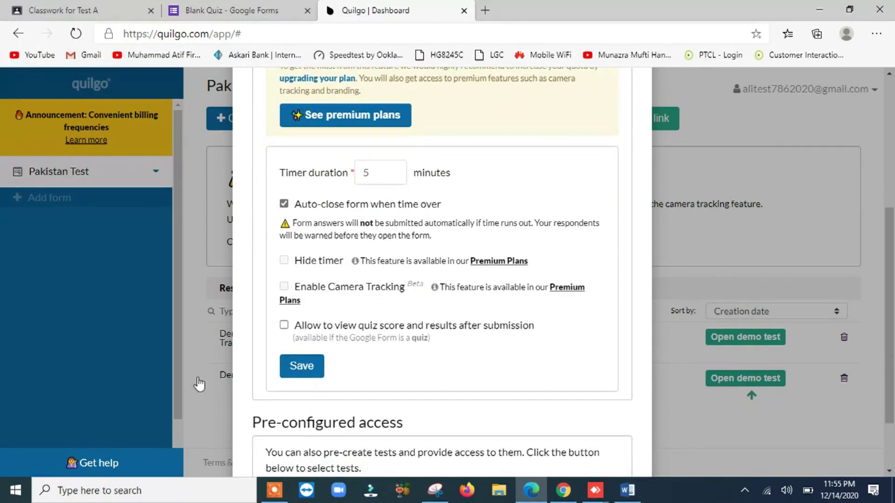
pyautogui.click(282, 327)
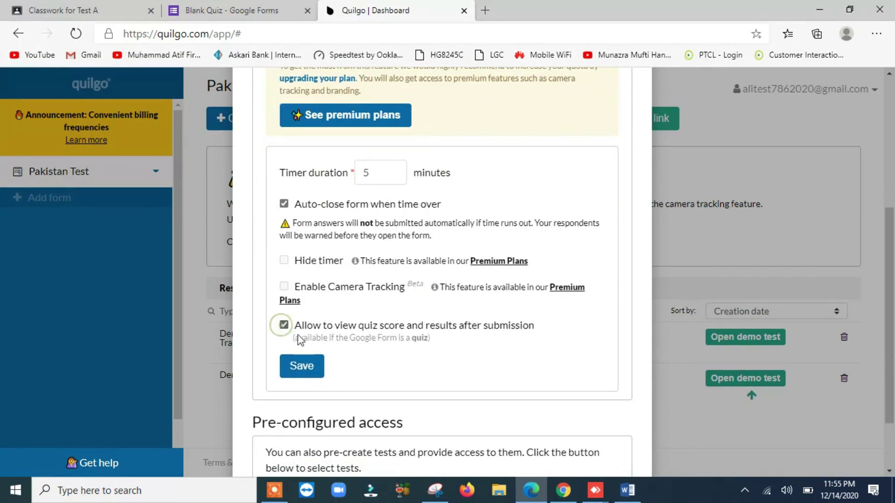
pyautogui.click(311, 373)
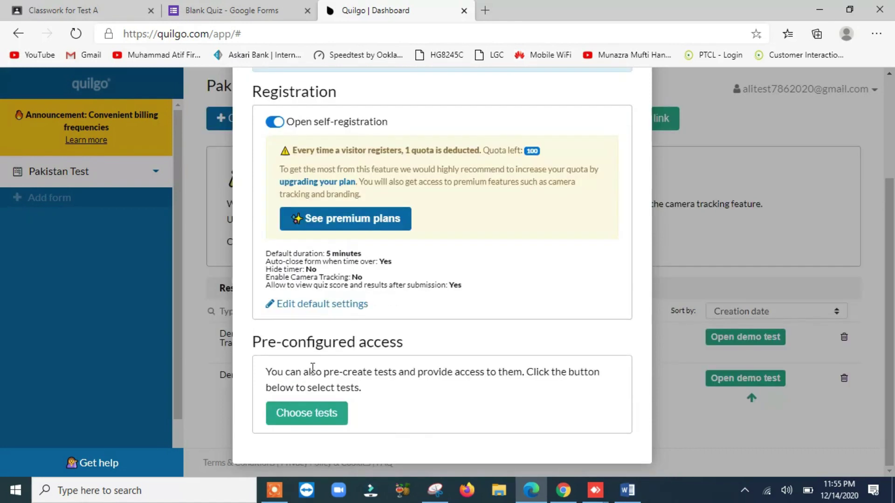
pyautogui.scroll(3, 547, 306)
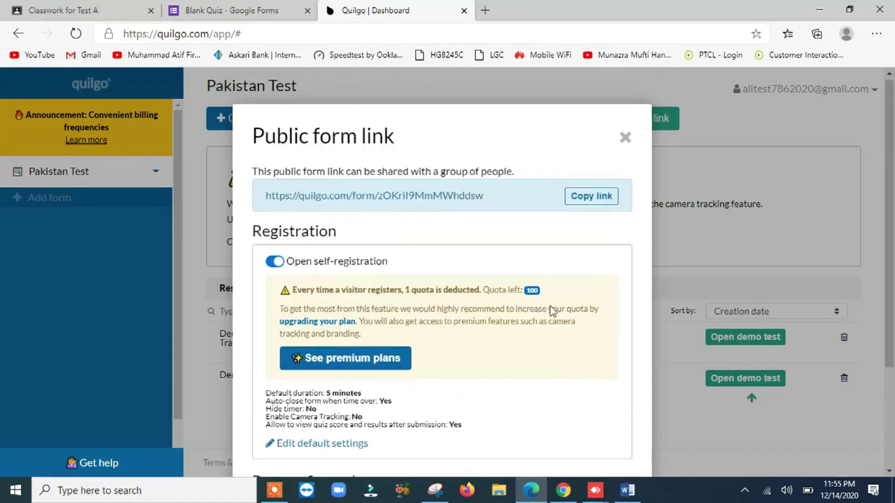
pyautogui.click(601, 201)
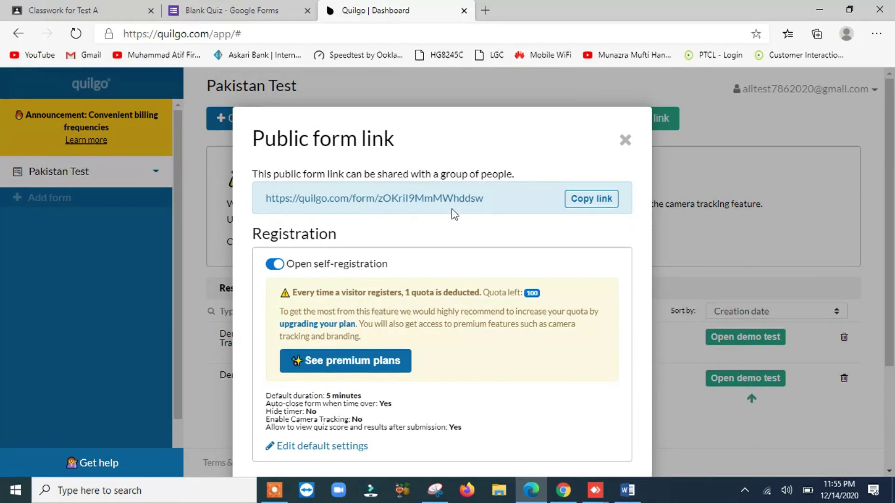
# Close the Public form link settings dialog.
pyautogui.click(624, 140)
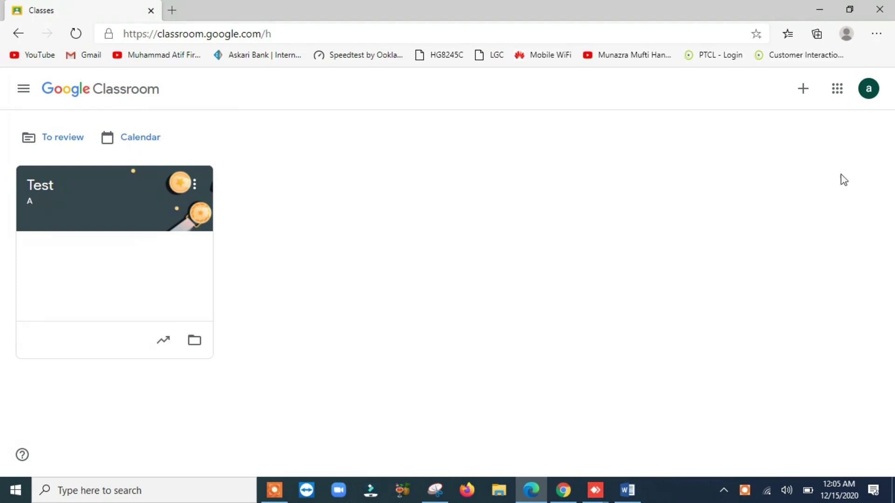
# Go to the Test class's Classwork page and open the Monthly Test draft assignment for editing.
pyautogui.click(838, 97)
pyautogui.scroll(-3, 834, 242)
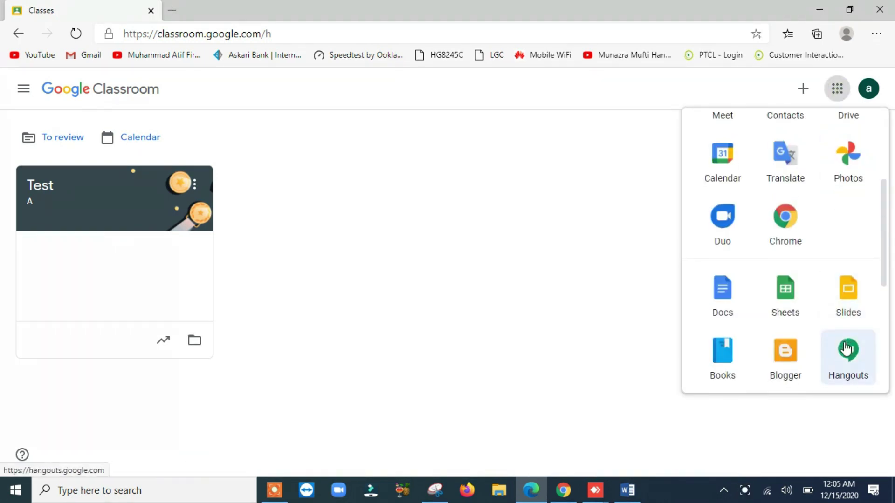
pyautogui.scroll(-2, 845, 348)
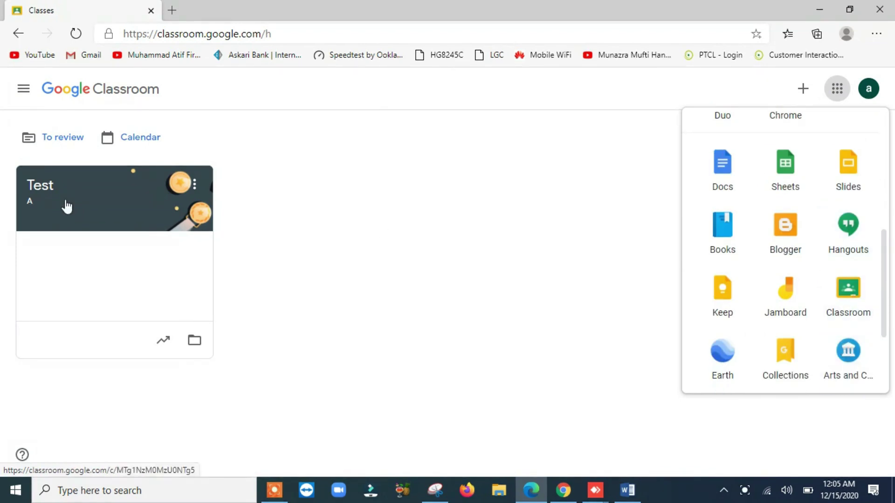
pyautogui.click(474, 244)
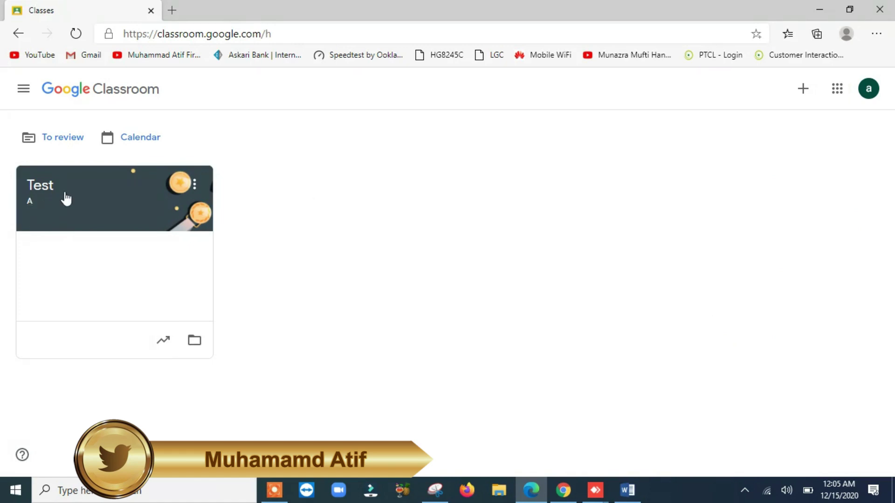
pyautogui.click(63, 195)
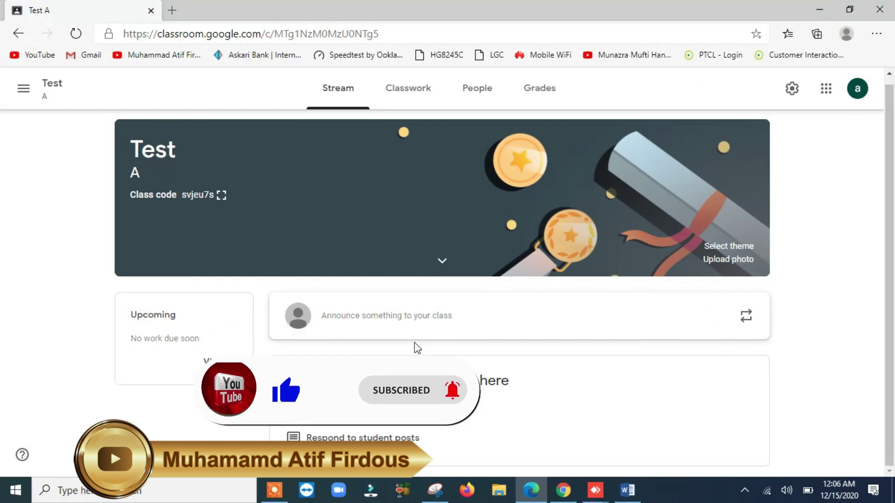
pyautogui.click(406, 100)
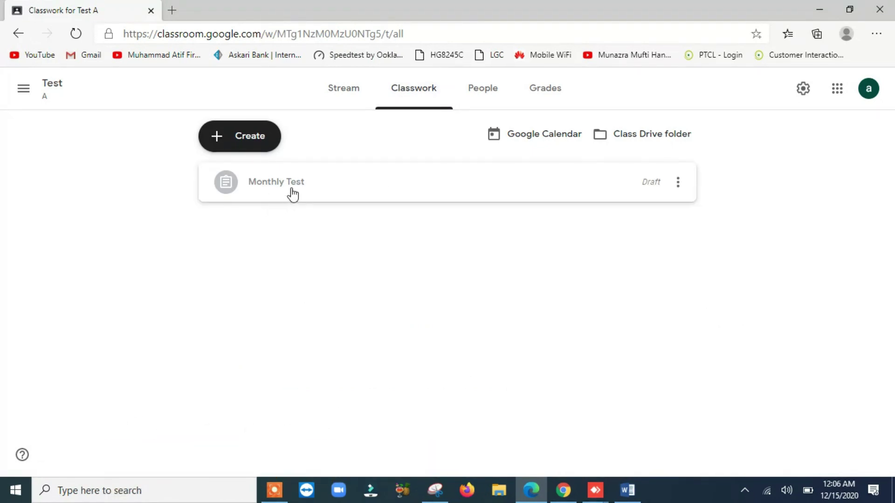
pyautogui.click(292, 194)
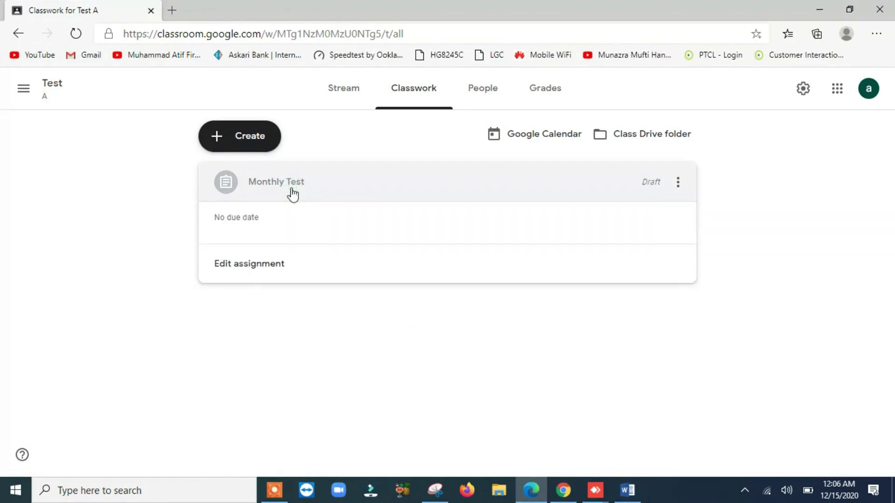
pyautogui.click(228, 330)
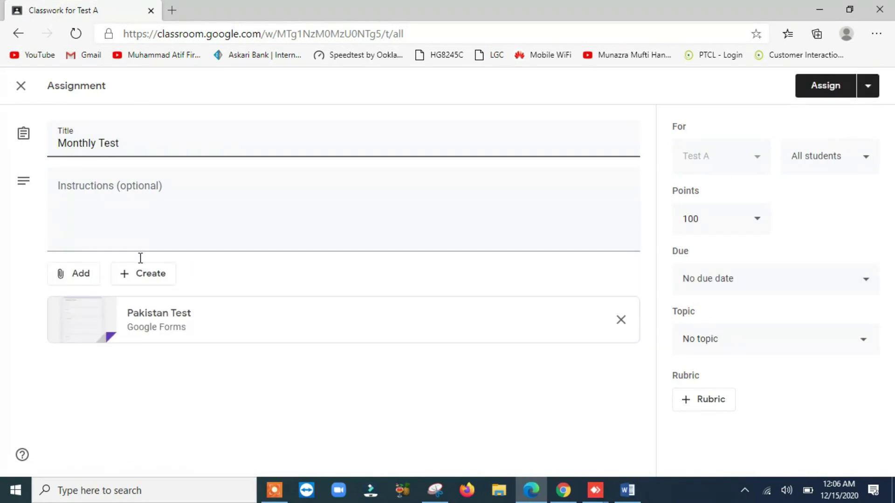
# Open the attached Pakistan Test form in the editor and review its 1-response summary averaging 3/4.
pyautogui.click(152, 322)
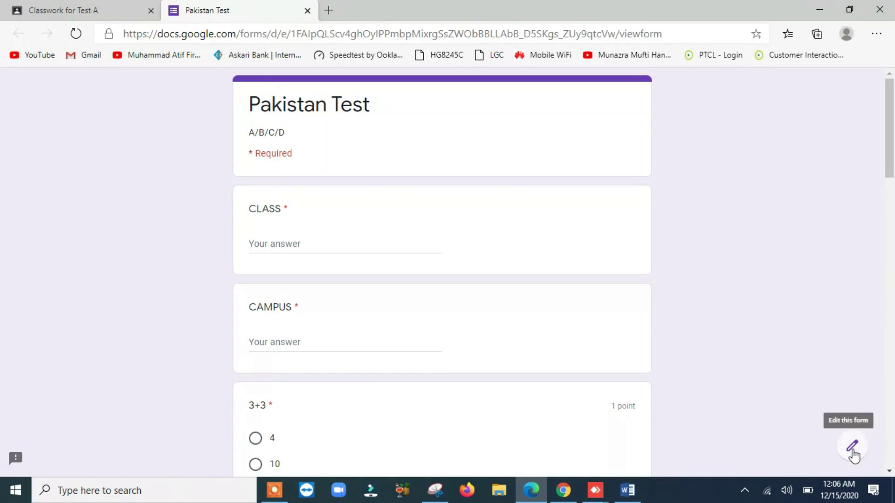
pyautogui.click(852, 448)
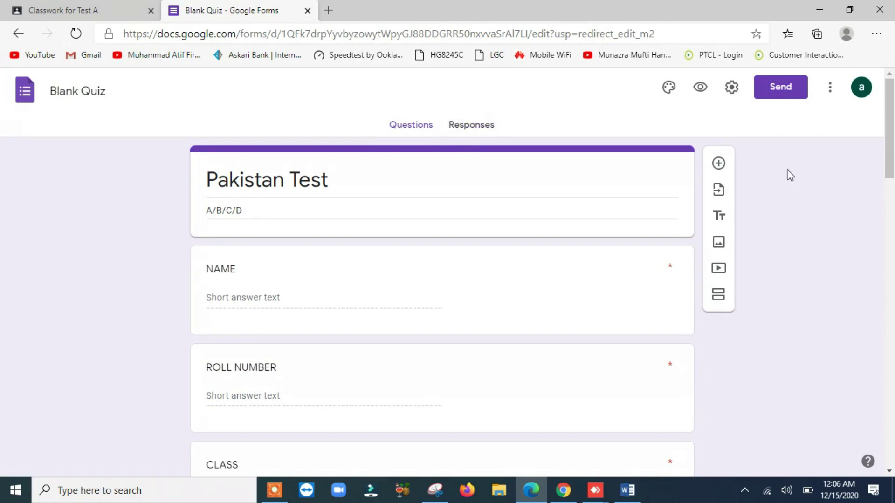
pyautogui.click(468, 127)
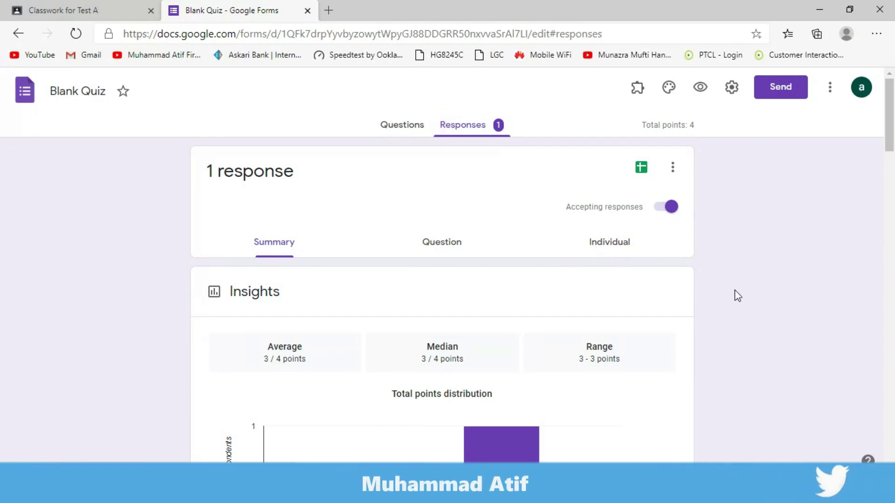
pyautogui.scroll(-1, 734, 290)
pyautogui.scroll(-10, 365, 230)
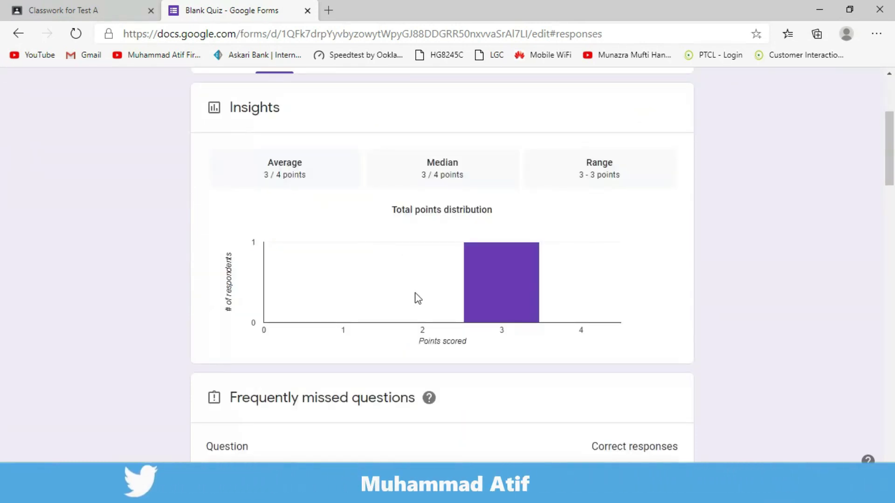
pyautogui.scroll(-7, 443, 323)
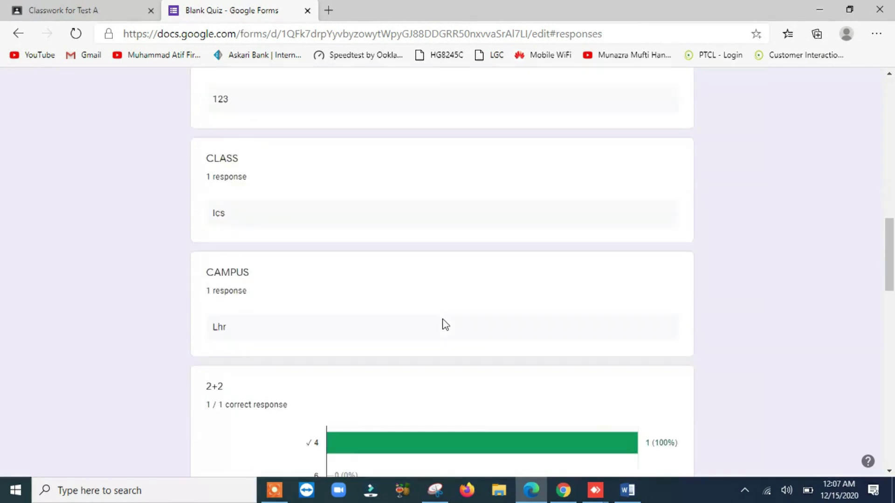
pyautogui.scroll(15, 441, 323)
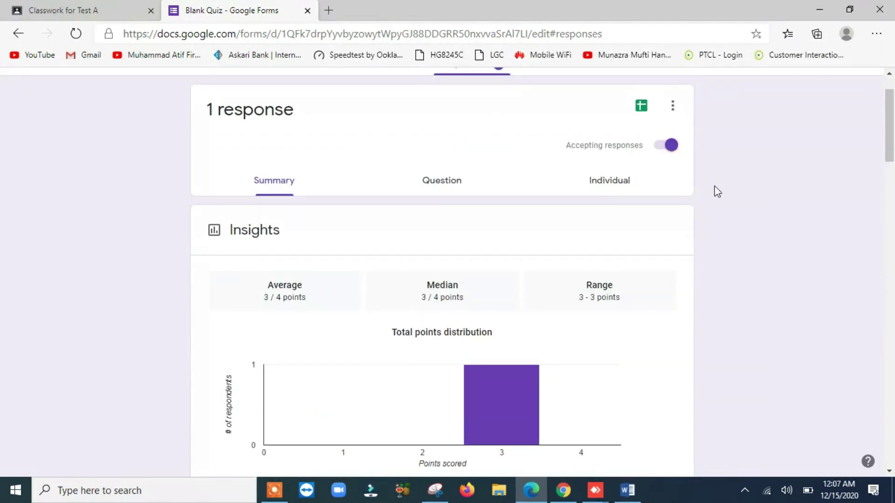
# View the single individual response, scored 3 of 4 points, and scroll through its answers.
pyautogui.click(447, 184)
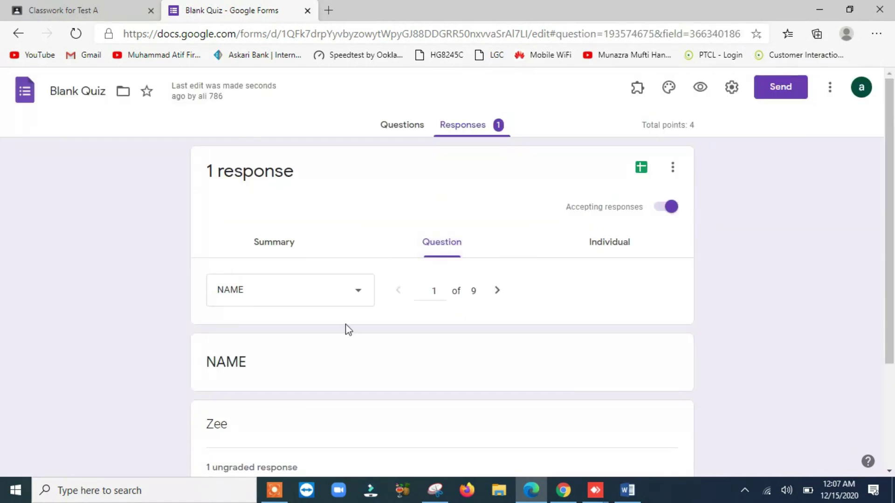
pyautogui.click(611, 247)
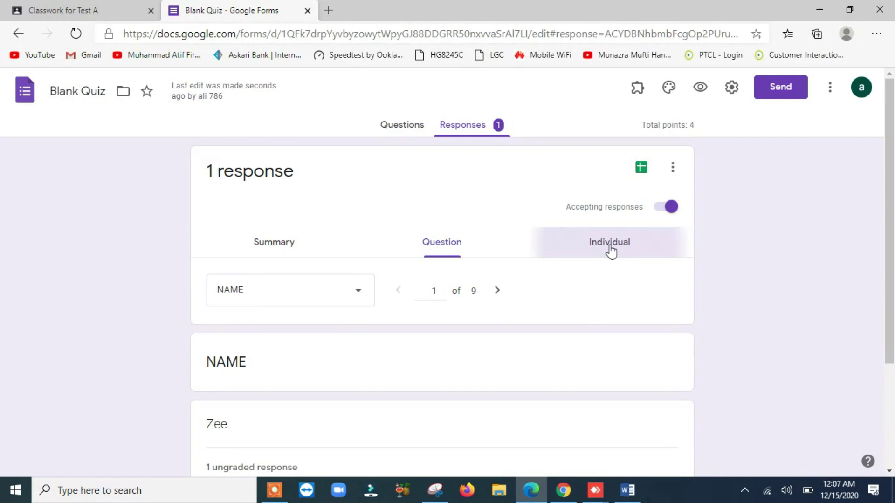
pyautogui.scroll(-3, 525, 366)
pyautogui.scroll(-4, 513, 358)
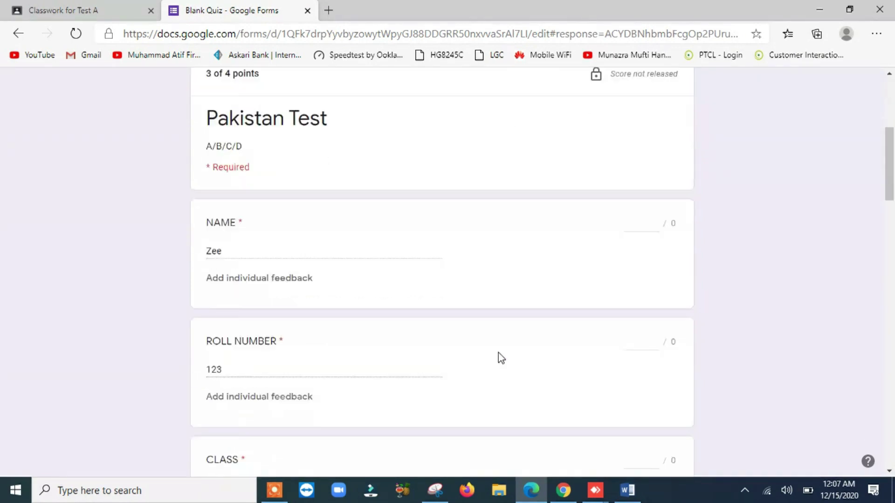
pyautogui.scroll(-4, 410, 367)
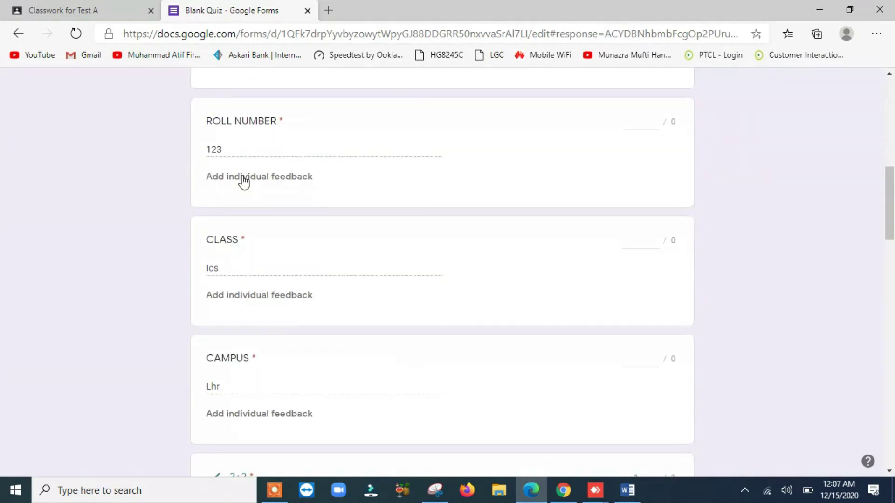
pyautogui.scroll(-8, 257, 344)
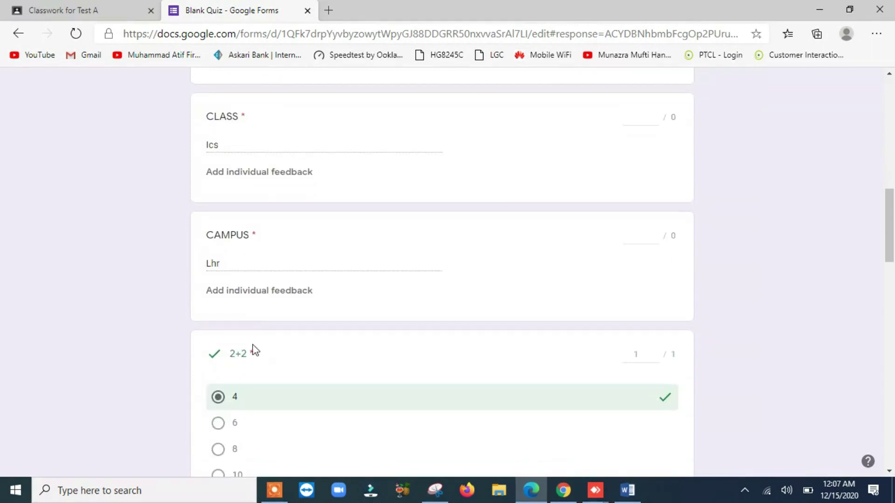
pyautogui.scroll(-3, 414, 375)
pyautogui.scroll(20, 435, 353)
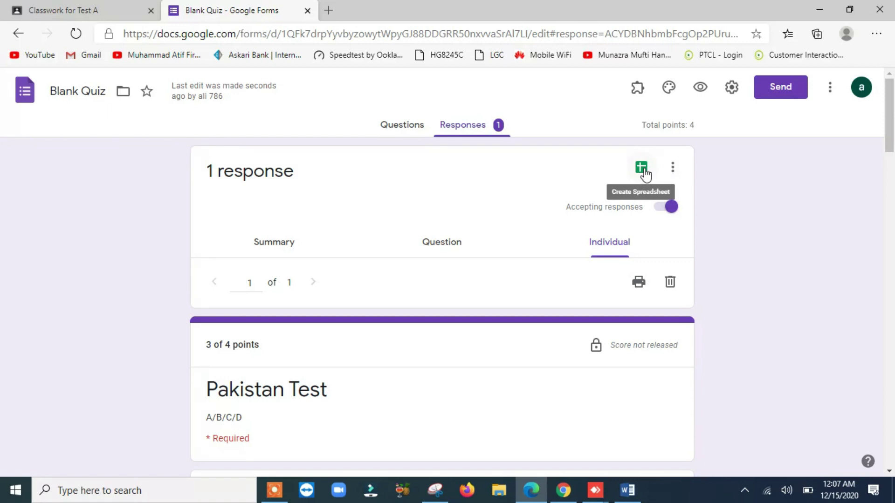
# Link the form responses to a new spreadsheet, Blank Quiz (Responses).
pyautogui.click(641, 168)
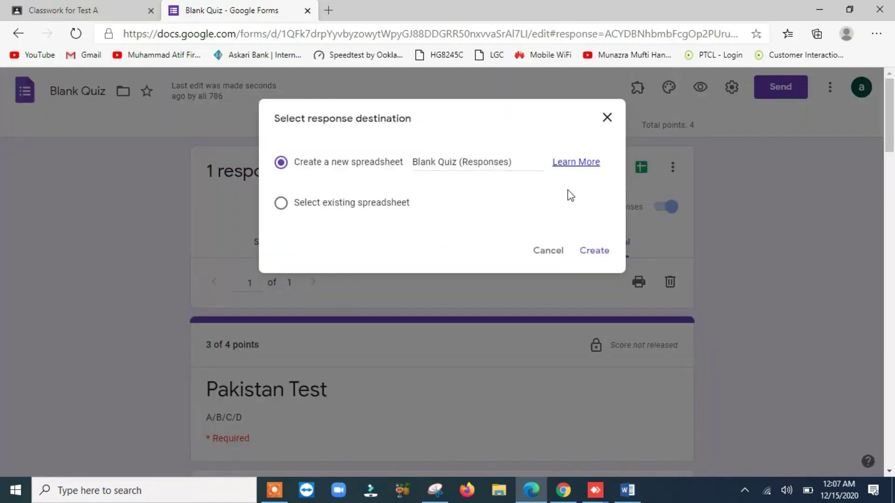
pyautogui.click(585, 257)
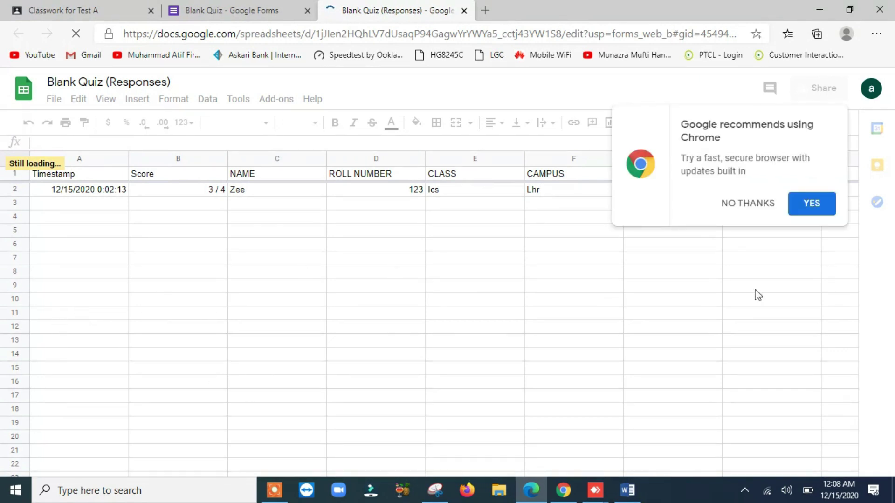
# Dismiss the Chrome popup and download the sheet as Microsoft Excel (.xlsx).
pyautogui.click(759, 209)
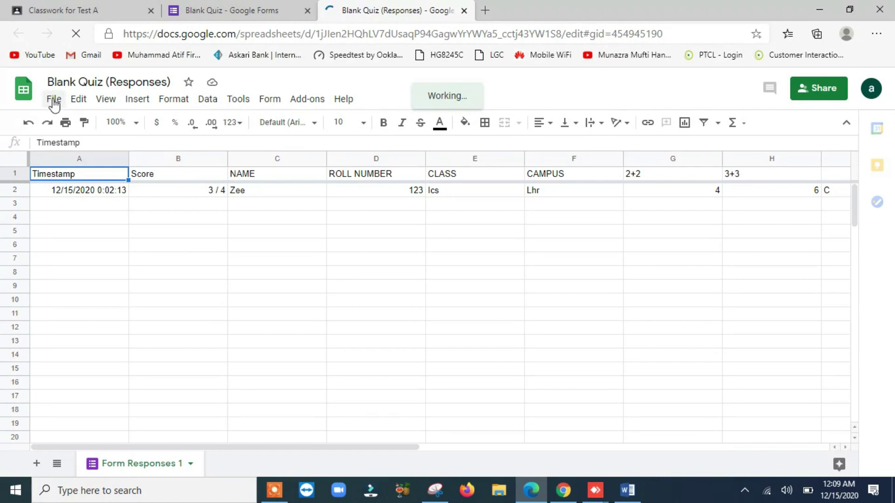
pyautogui.click(54, 100)
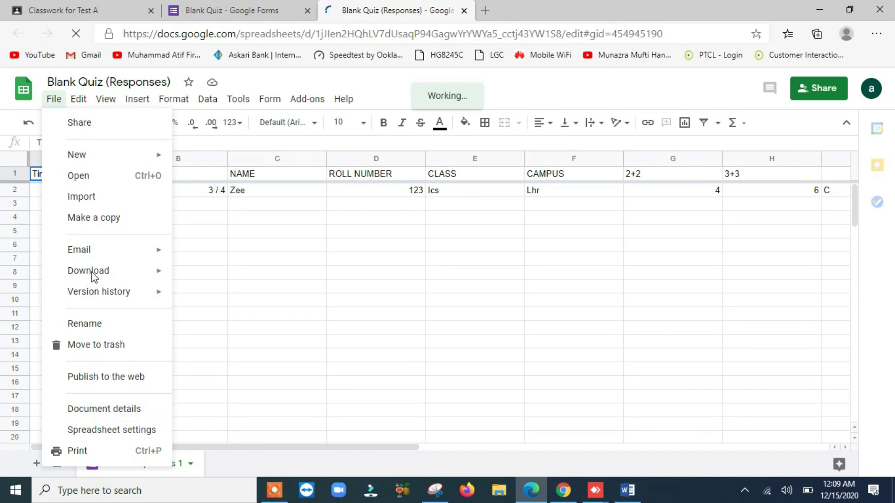
pyautogui.moveTo(93, 276)
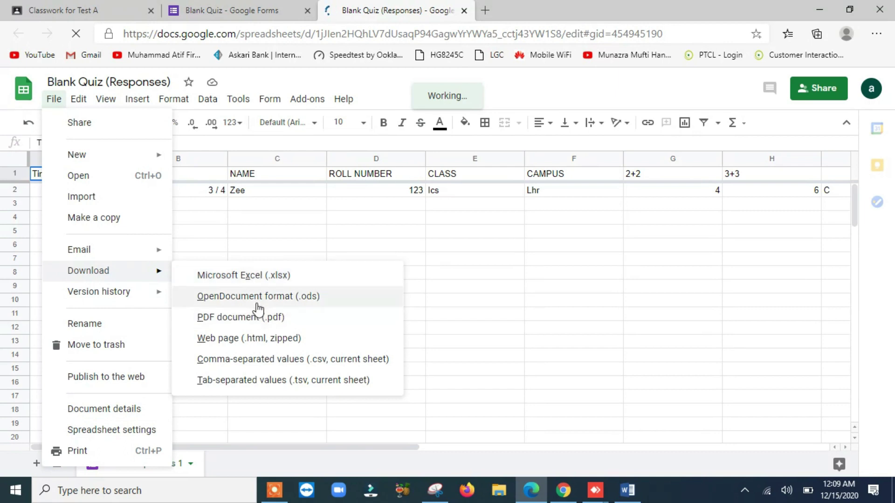
pyautogui.click(260, 279)
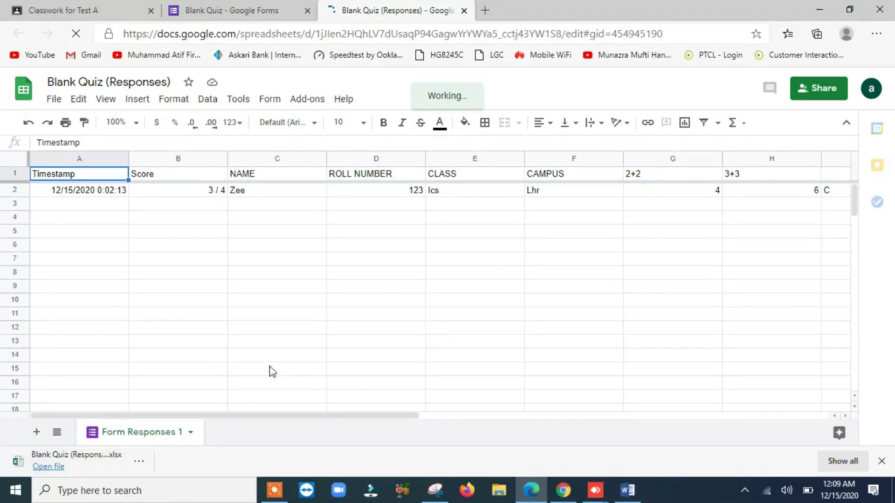
# Open Blank Quiz (Responses) (1).xlsx in Excel, enable editing and close the Activation Wizard.
pyautogui.click(48, 468)
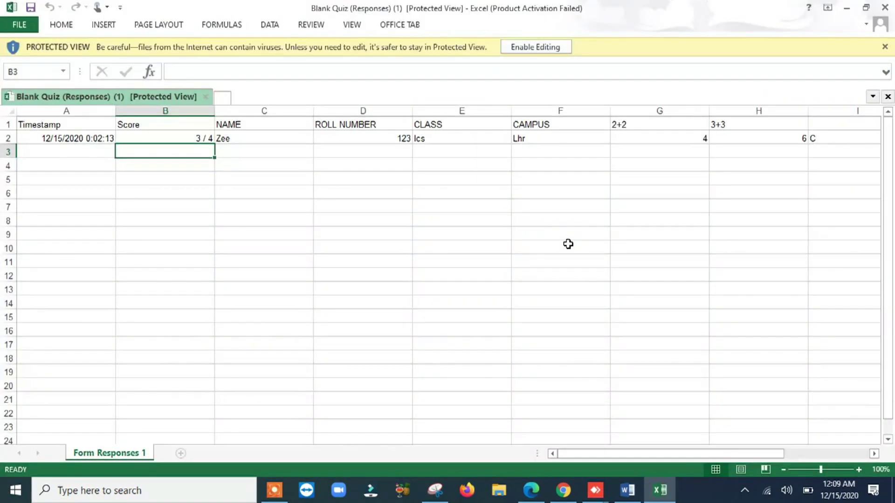
pyautogui.click(536, 53)
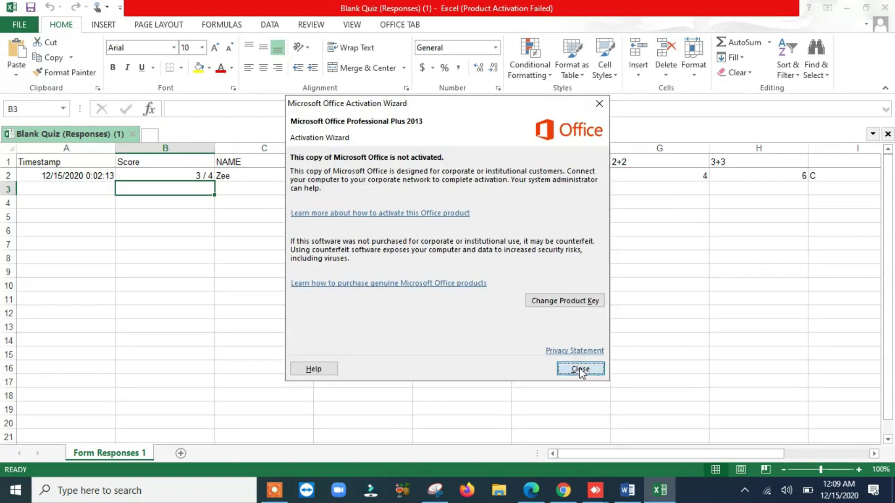
pyautogui.click(580, 368)
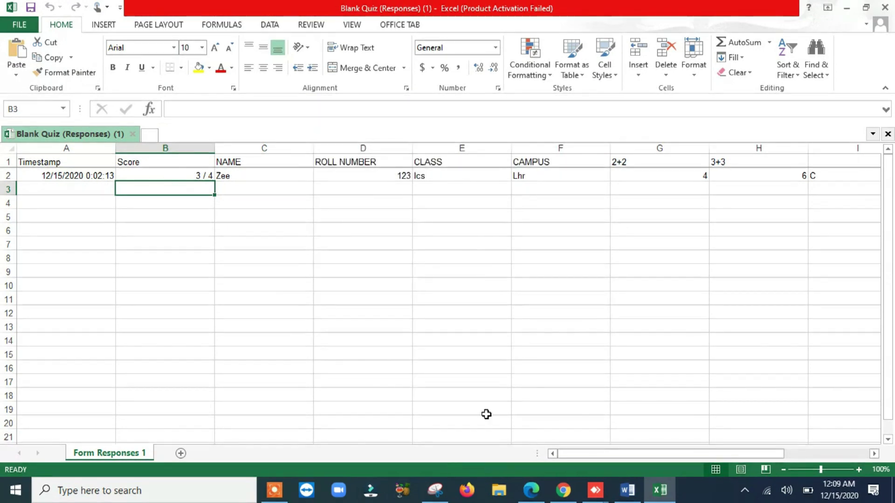